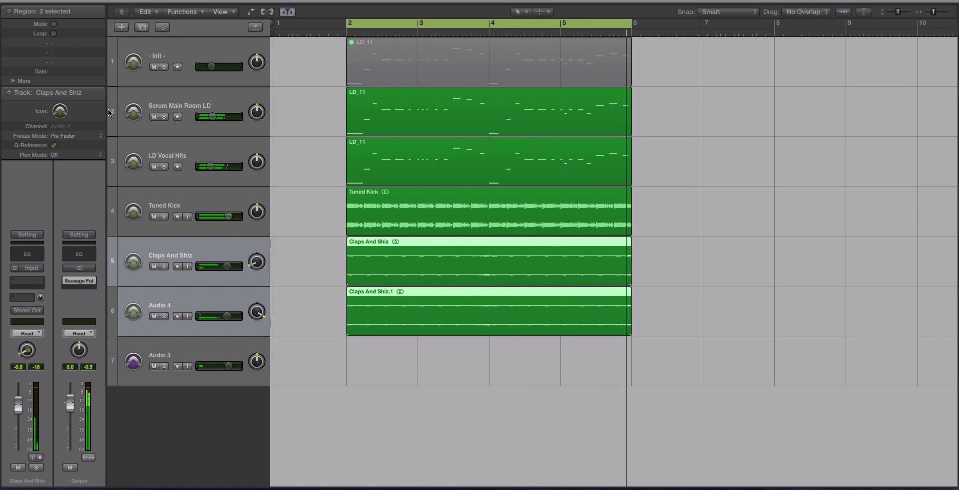
- Toggle solo on the Serum Main Room LD track and record-arm on Audio 3, then undo both
click(164, 116)
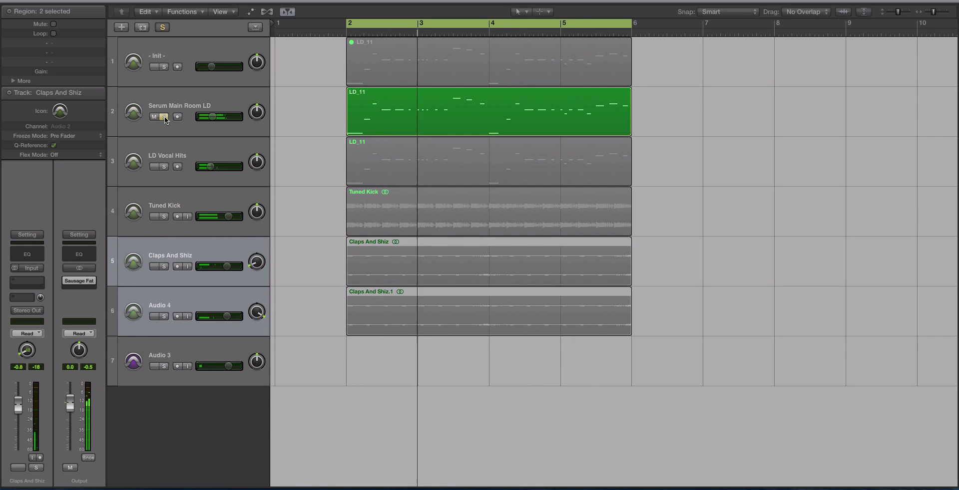
click(164, 116)
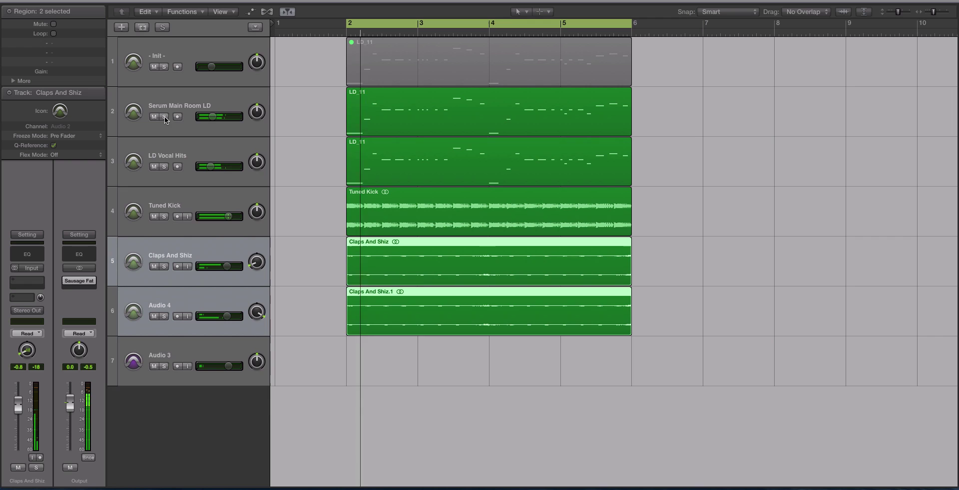
key(ctrl+r)
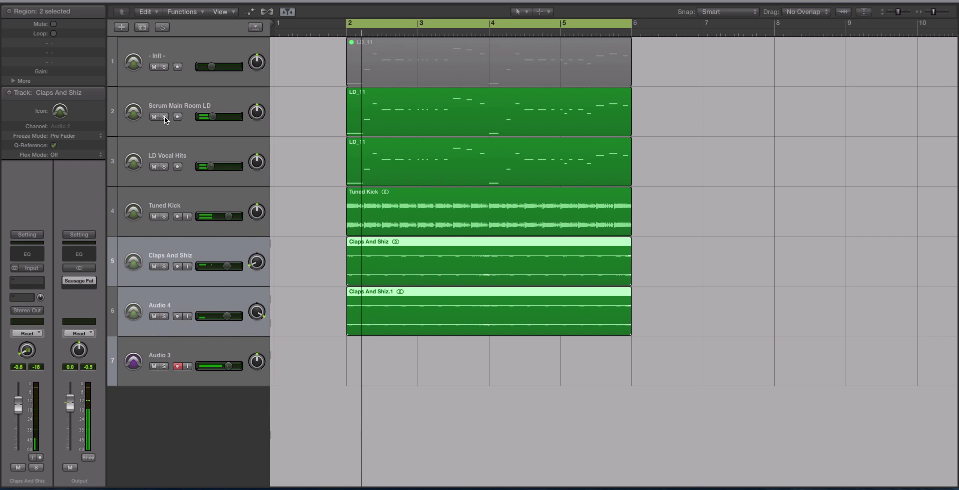
key(ctrl+r)
- Select the Serum Main Room LD track, solo it with S, and play its LD_11 lead from bar 2
click(177, 106)
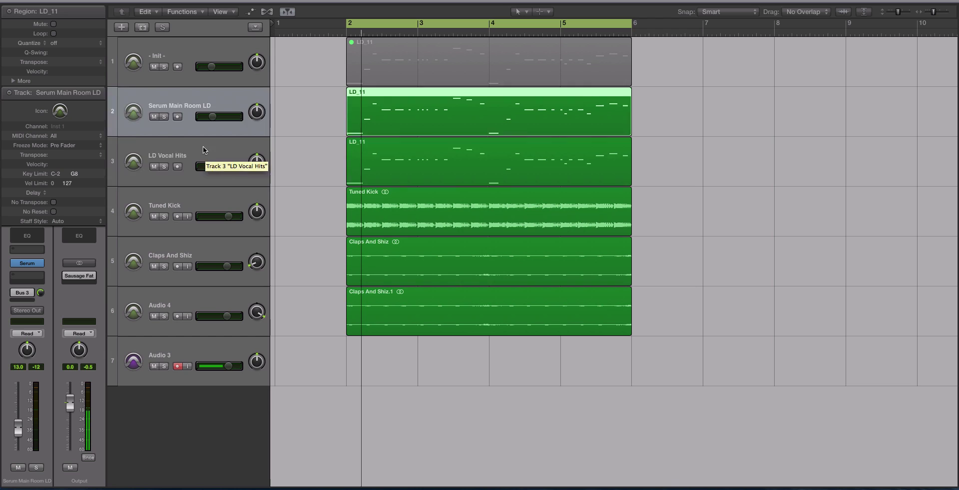
click(163, 117)
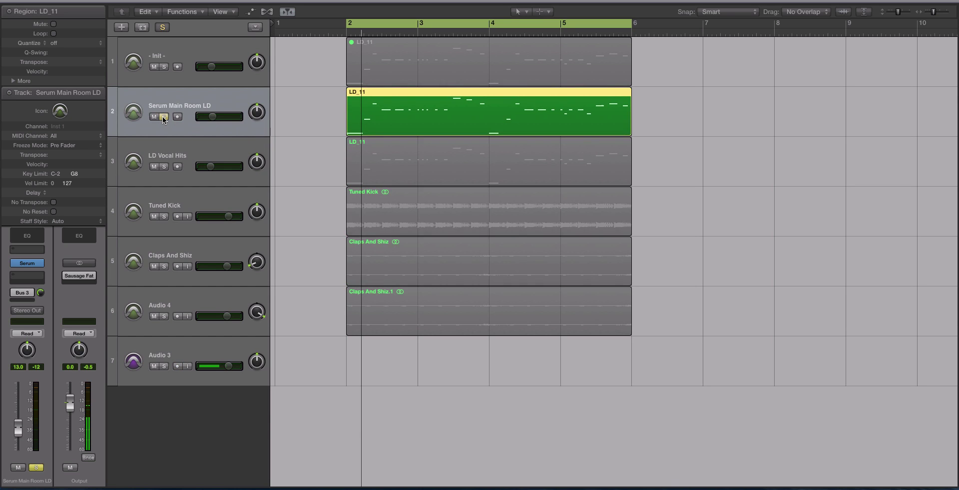
click(162, 116)
click(163, 117)
click(163, 116)
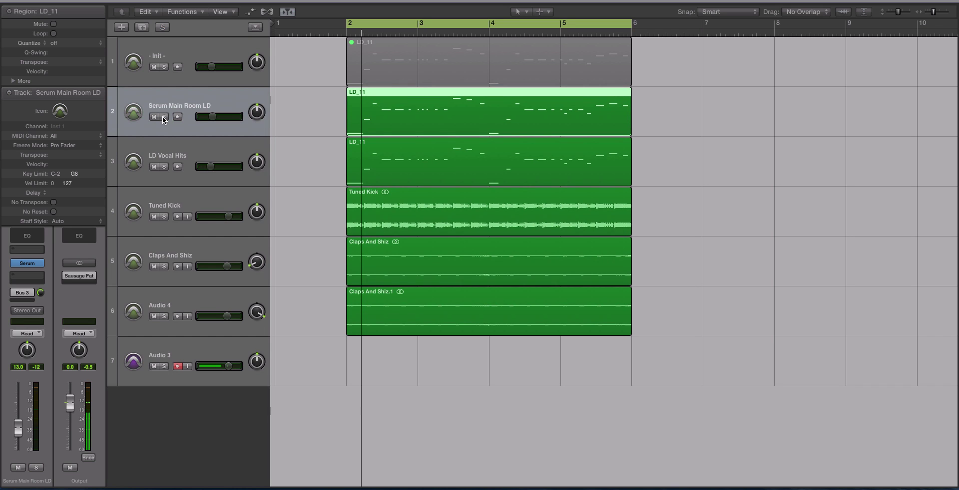
key(s)
key(space)
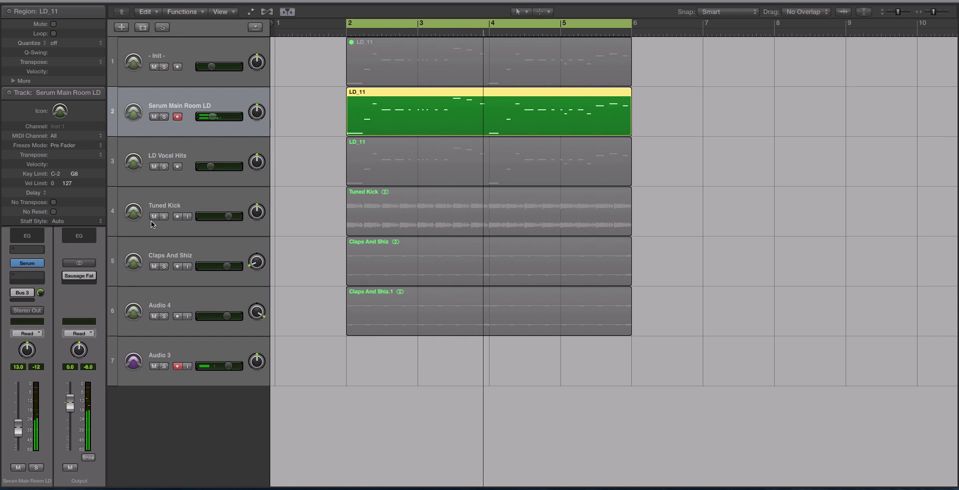
- Show Aux 3 from the lead's Bus 3 send and inspect its LFOTool ducking curve
click(22, 293)
click(81, 274)
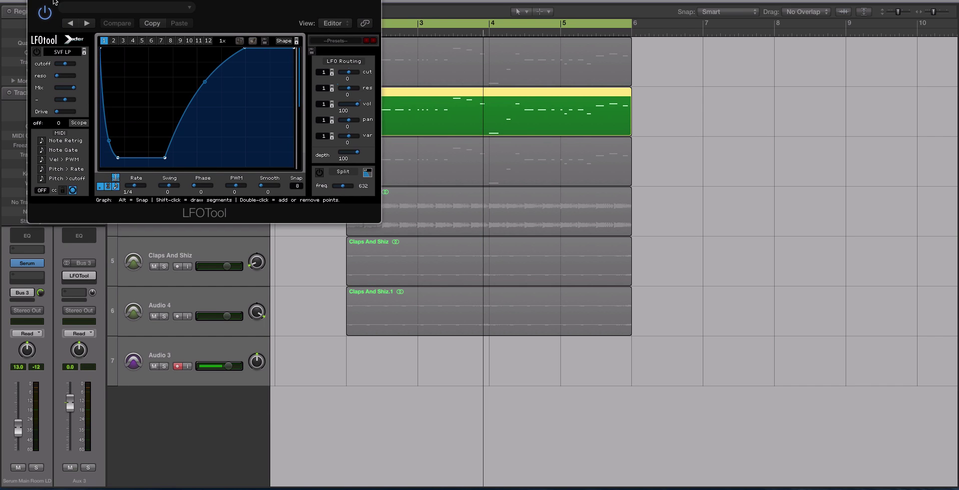
drag(41, 3, 372, 80)
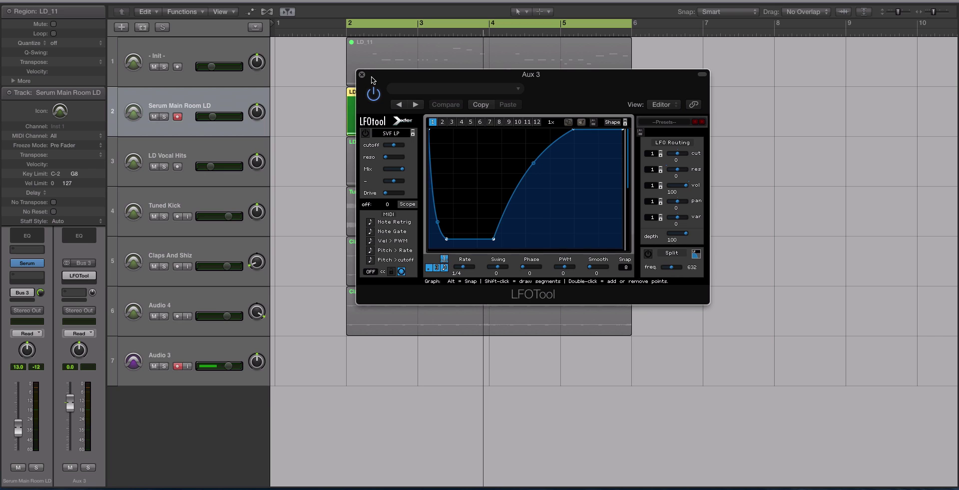
click(361, 75)
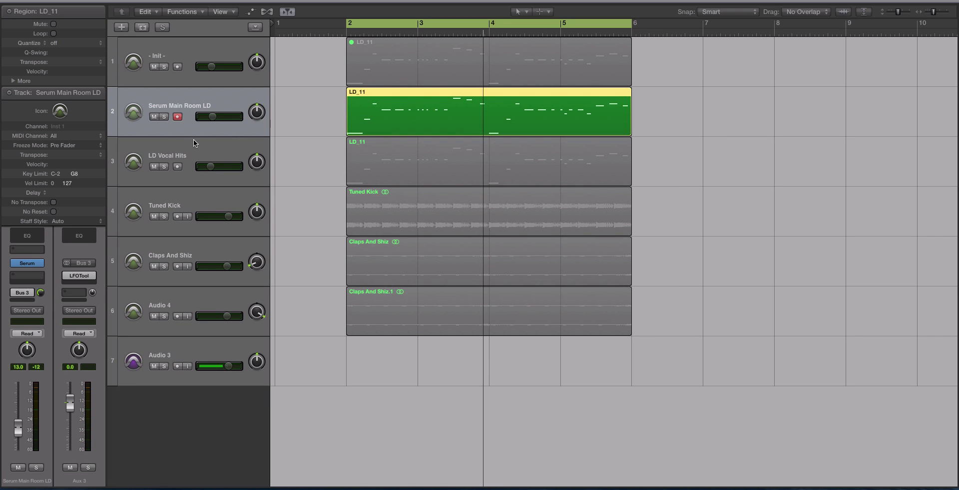
- Select the LD Vocal Hits region, start playback and mute the LD Vocal Hits track
click(183, 102)
key(super+a)
click(208, 161)
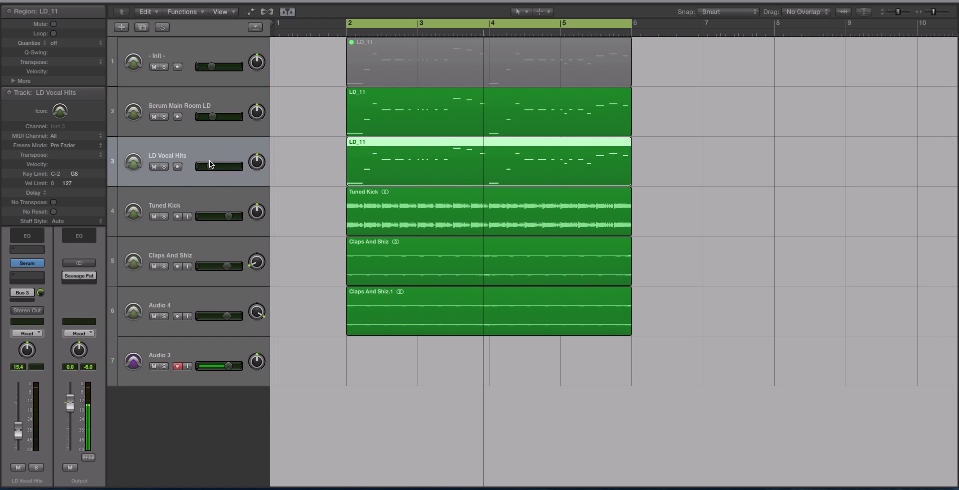
click(209, 160)
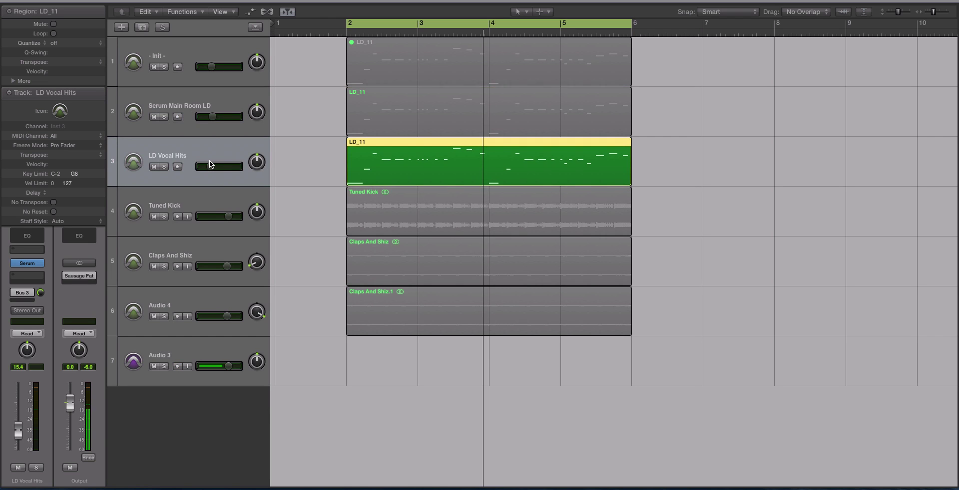
key(r)
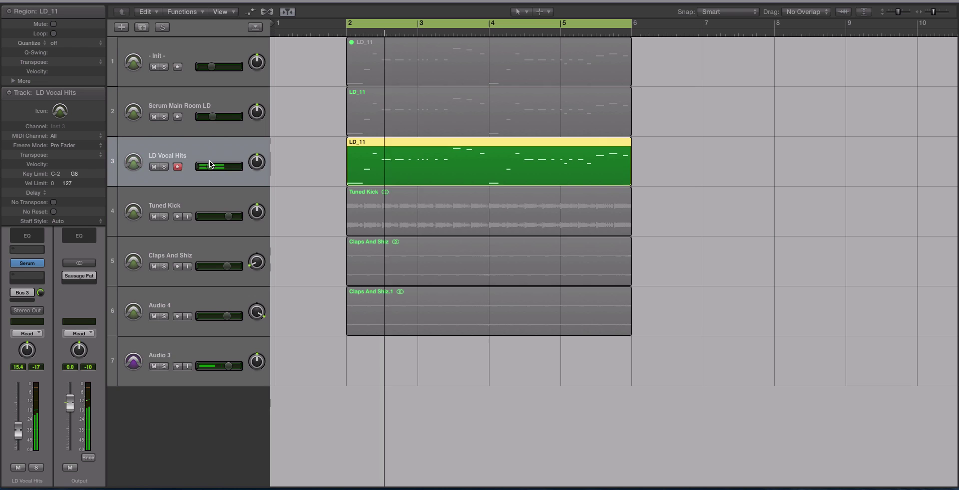
key(super+a)
click(154, 167)
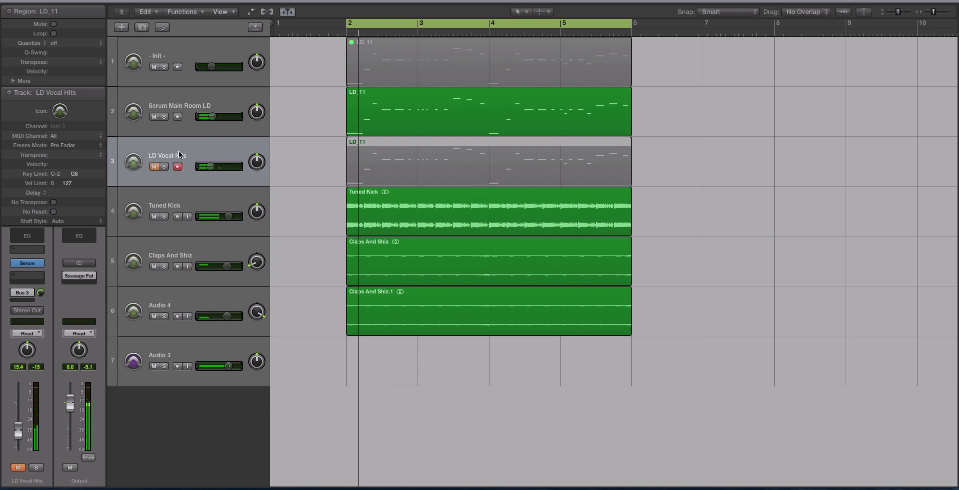
- Raise the Serum Main Room LD volume to -8.6 dB and unmute LD Vocal Hits
mouse_move(212, 117)
drag(220, 118, 211, 118)
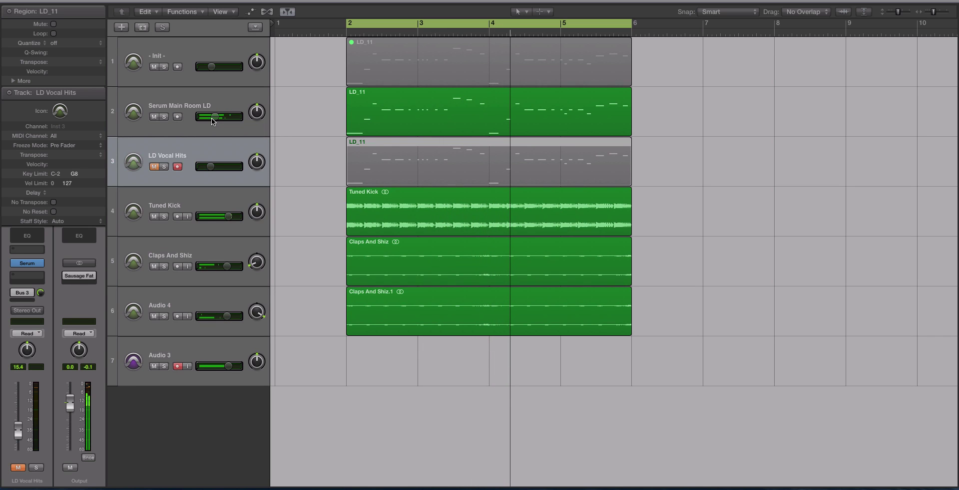
click(154, 167)
key(Down)
key(Up)
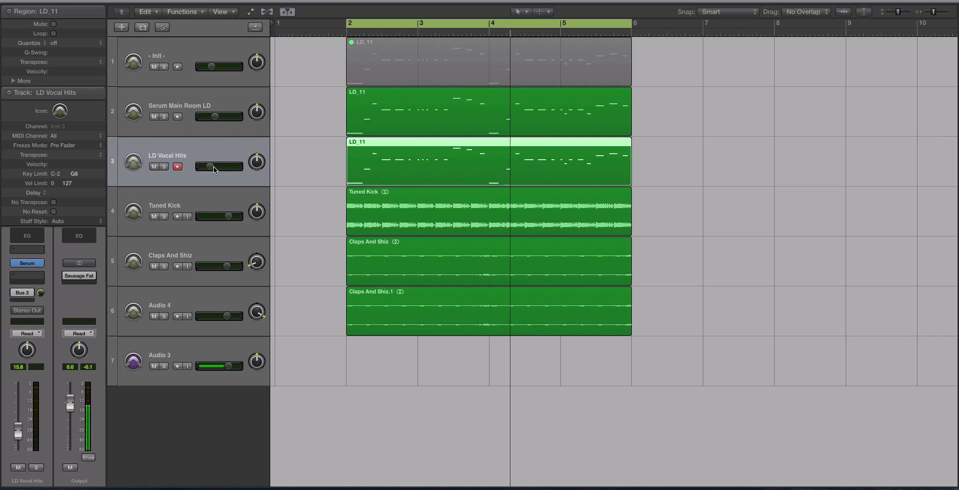
- Audition the LD_11 regions on tracks 2 and 3 and lower Serum Main Room LD to -13.4 dB
click(189, 131)
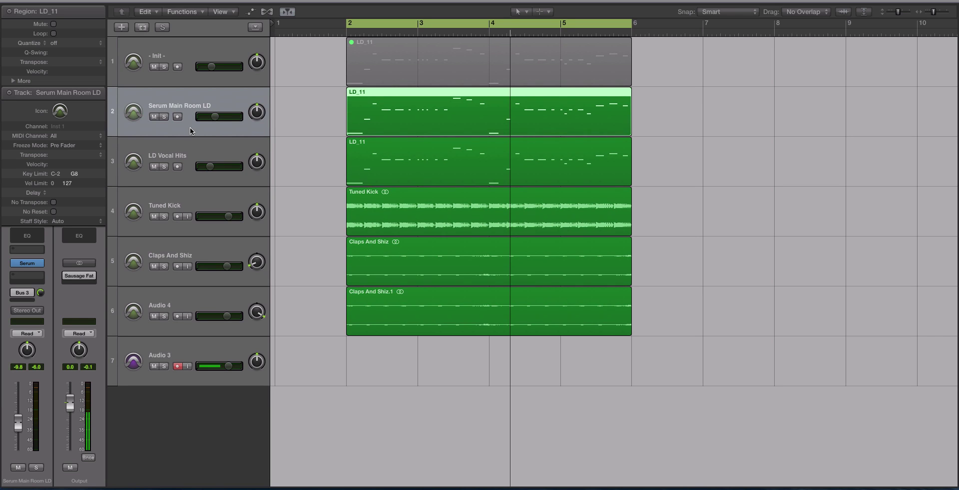
click(197, 145)
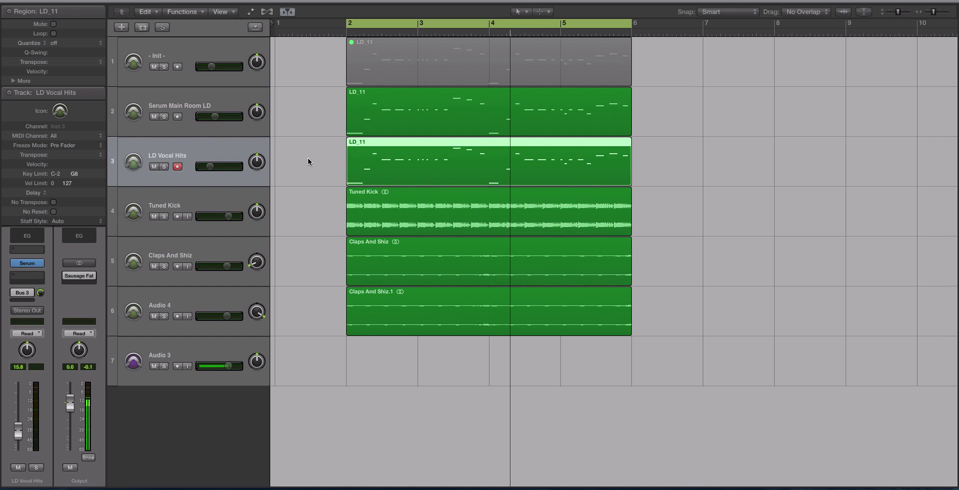
drag(308, 158, 598, 156)
click(405, 125)
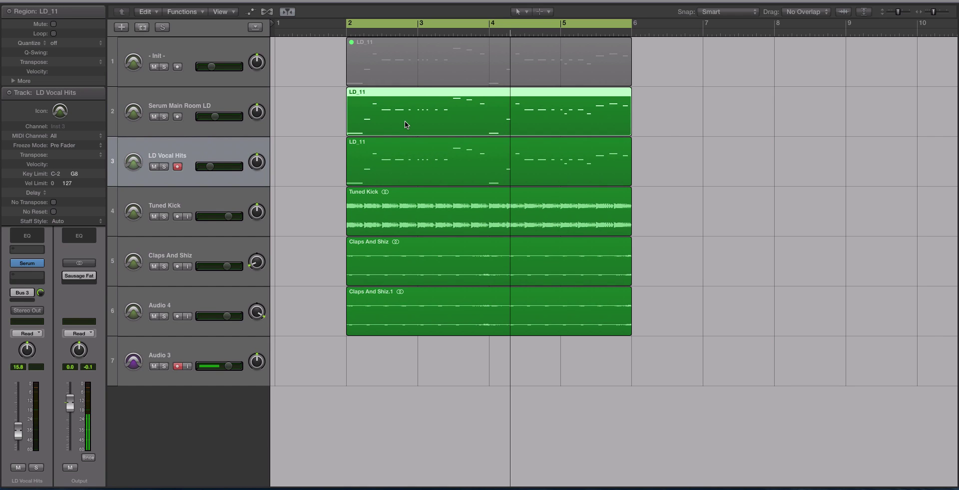
click(390, 152)
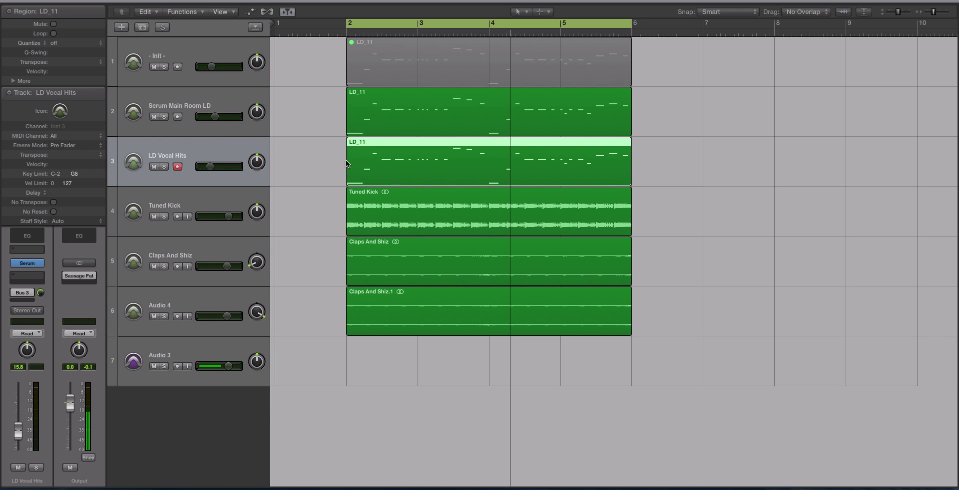
click(242, 131)
key(space)
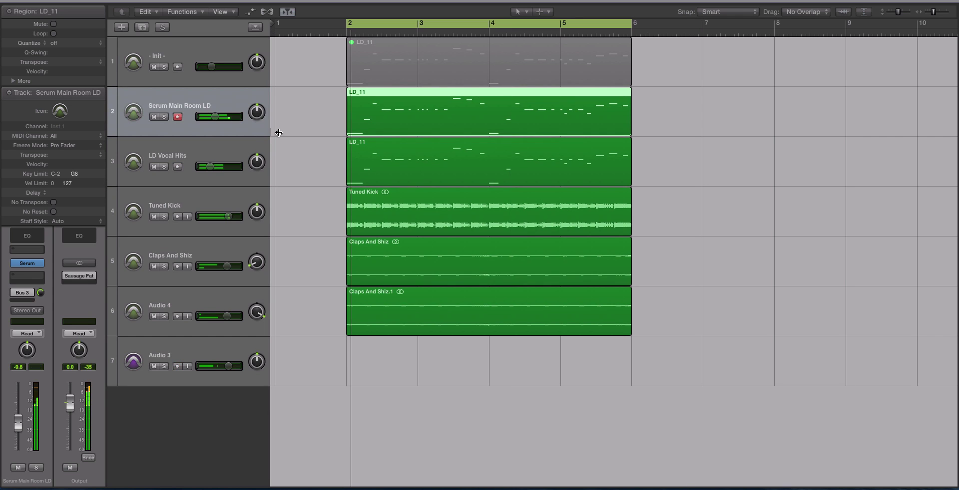
drag(215, 124, 197, 126)
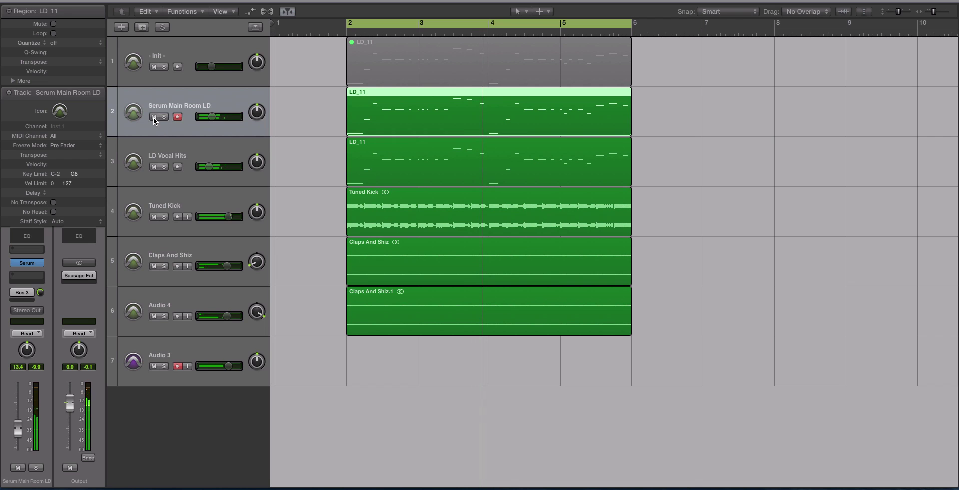
- Mute the LD_11 regions on tracks 2 and 3, keep the - Init - region unmuted, and replay
drag(307, 112, 370, 162)
key(ctrl+m)
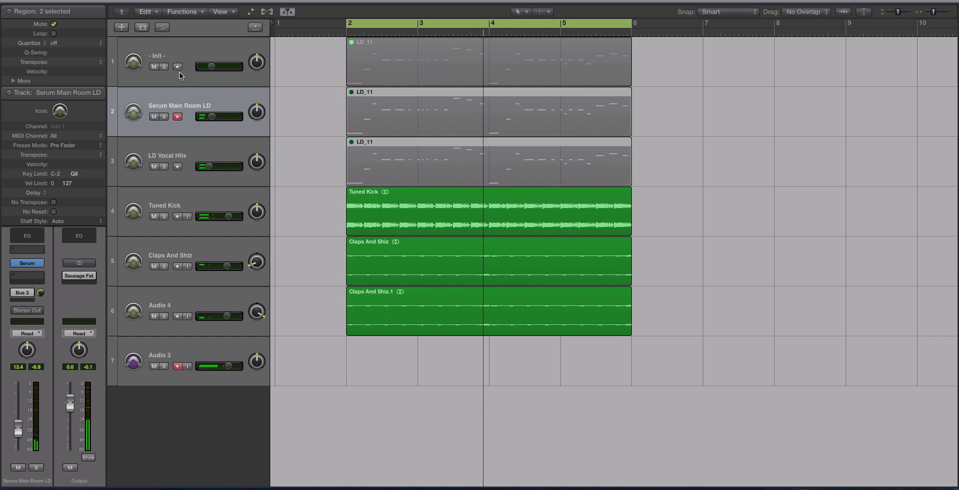
click(163, 60)
key(ctrl+m)
key(space)
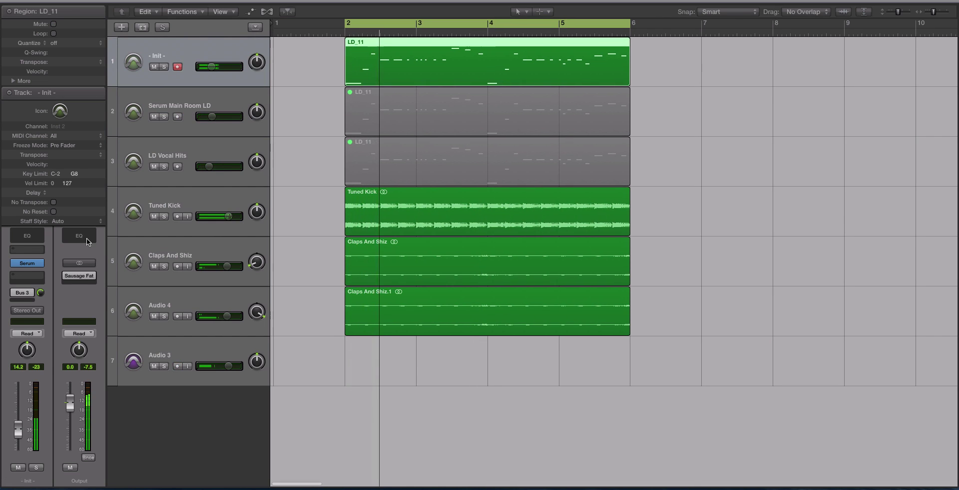
click(211, 251)
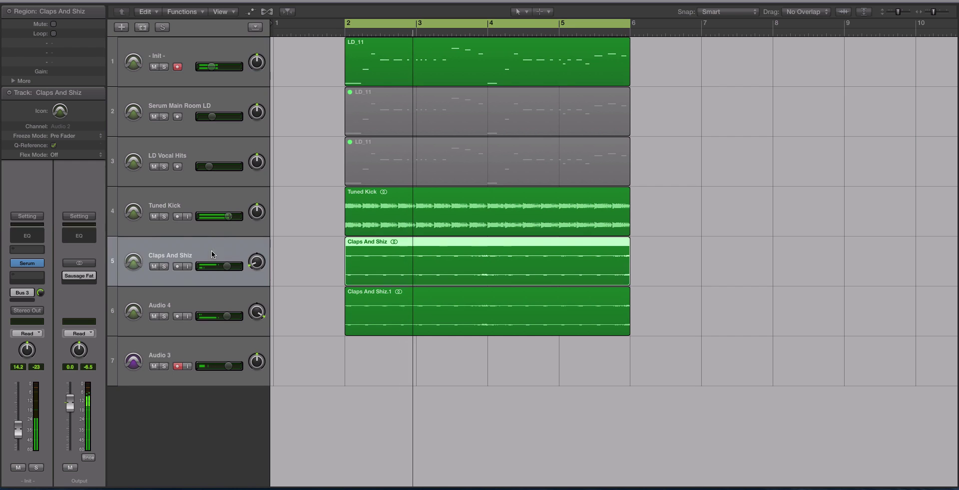
- Open Serum on the - Init - track and position its window to reveal the LD_11 region
click(169, 41)
click(27, 263)
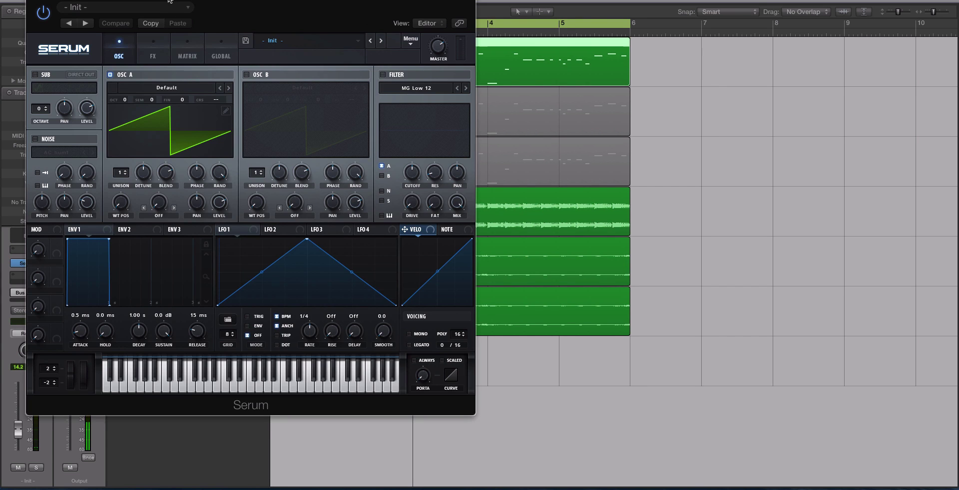
drag(169, 1, 465, 14)
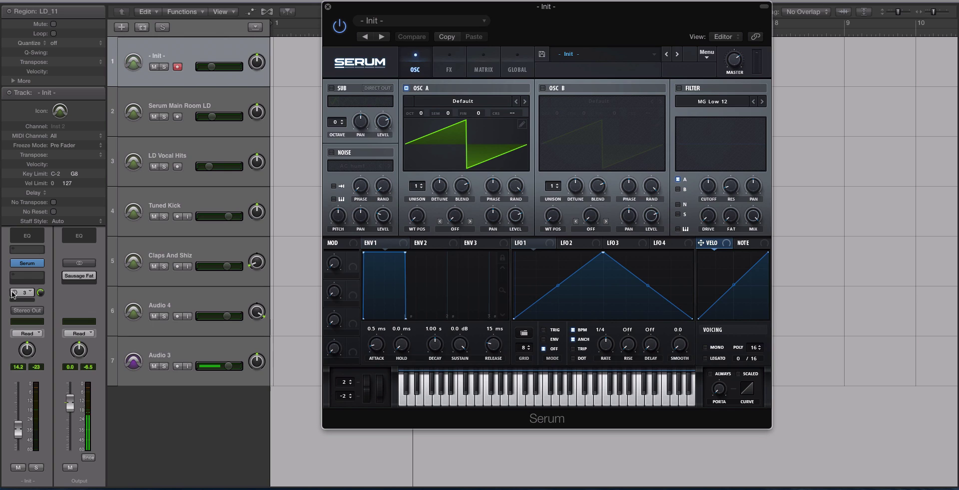
click(27, 293)
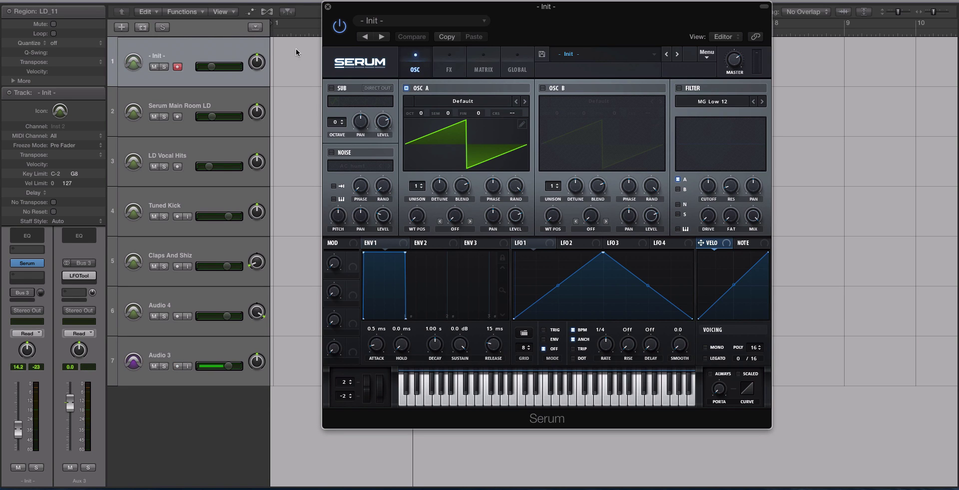
drag(352, 10, 348, 91)
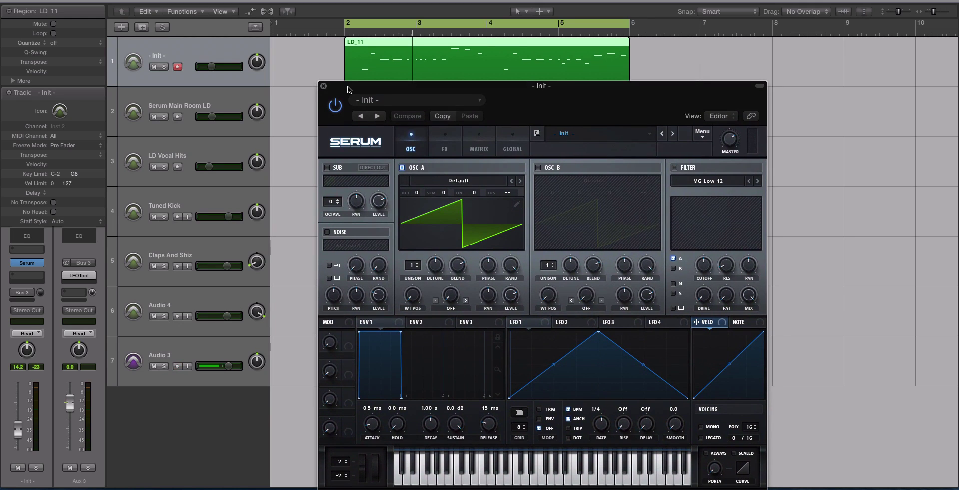
- Enable Serum's sub oscillator with a triangle wave, adjust its level, and audition it against OSC A
click(327, 168)
drag(348, 86, 348, 84)
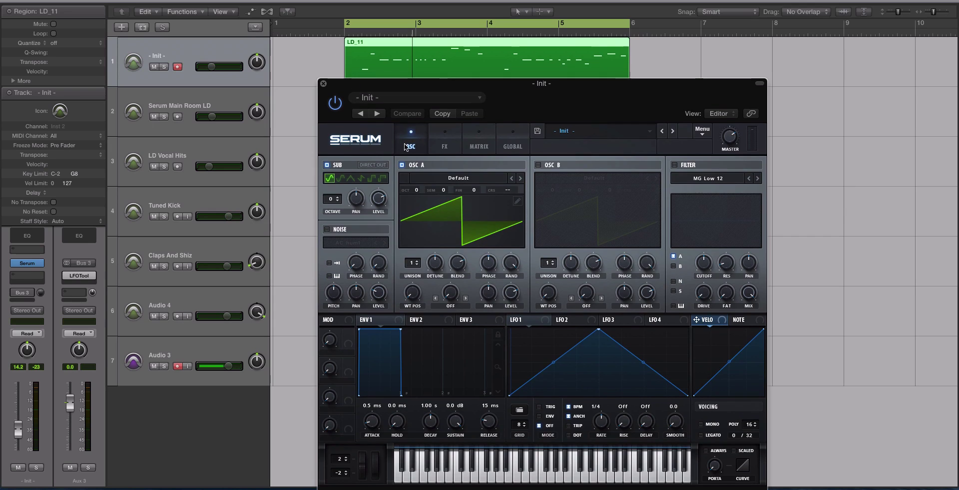
click(351, 178)
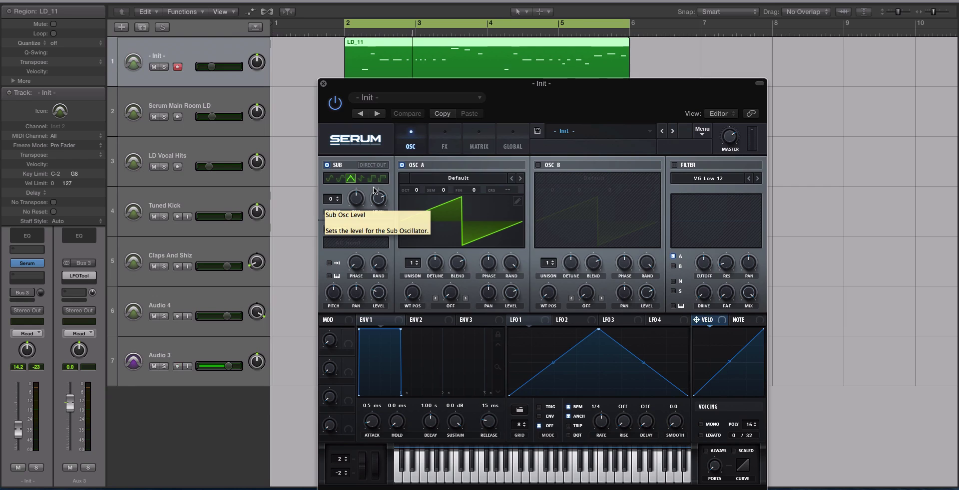
drag(378, 195, 380, 195)
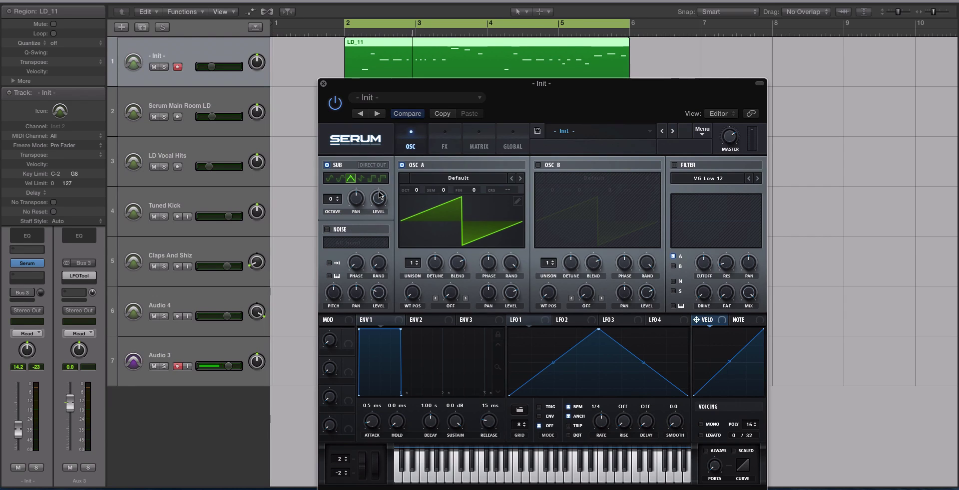
key(space)
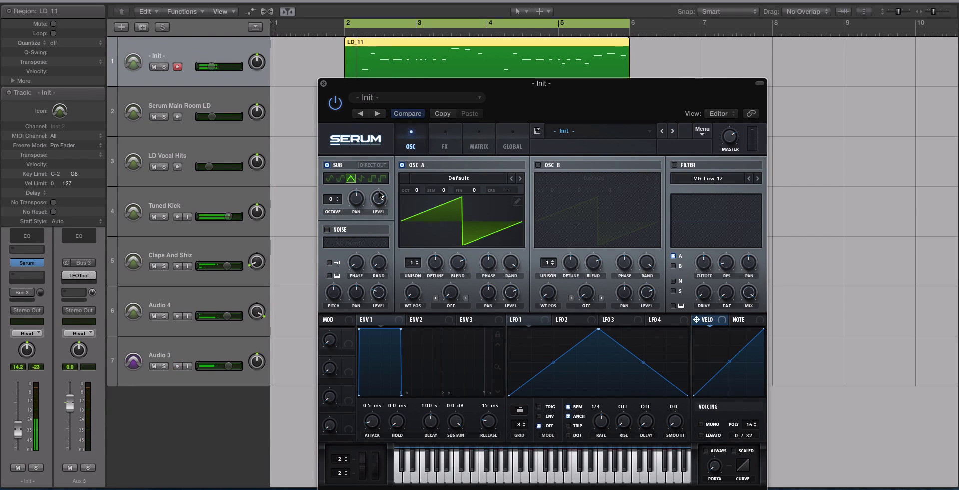
click(401, 165)
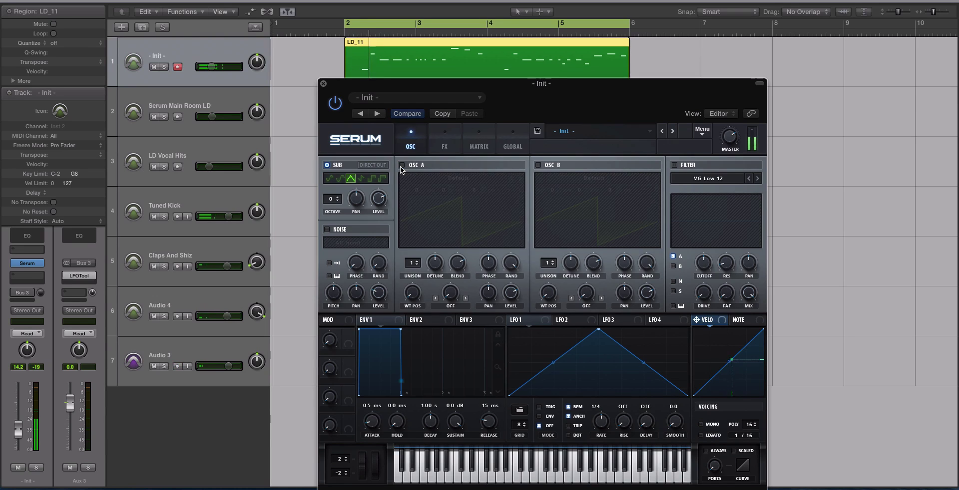
click(402, 164)
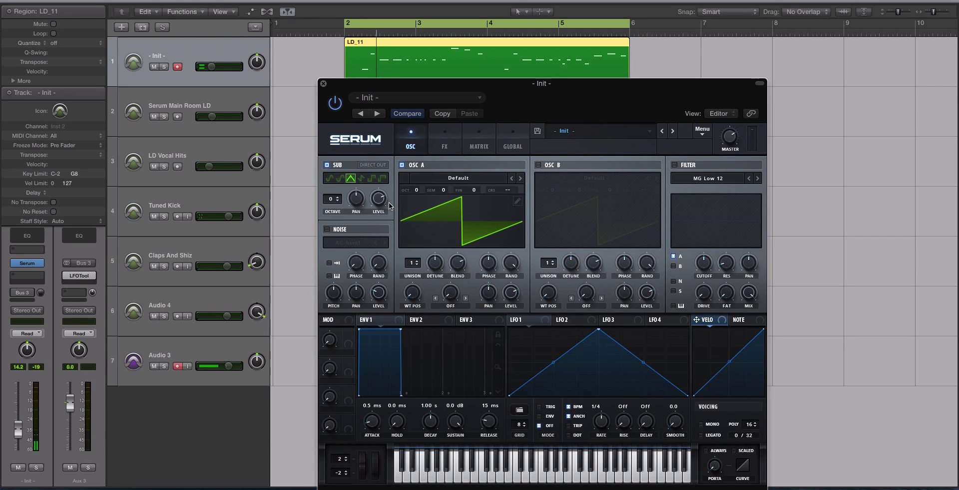
- Load Analog > SawRounded into OSC A and raise its WT POS to about 14
click(451, 179)
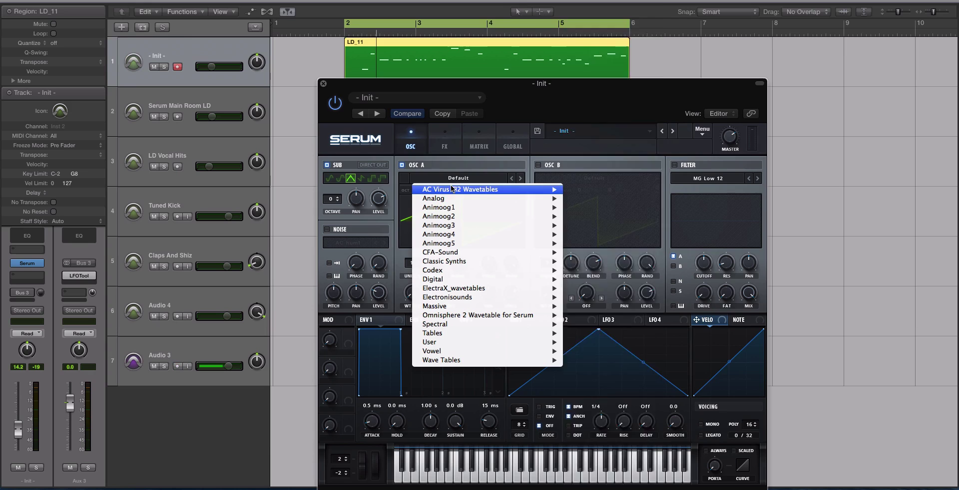
mouse_move(442, 199)
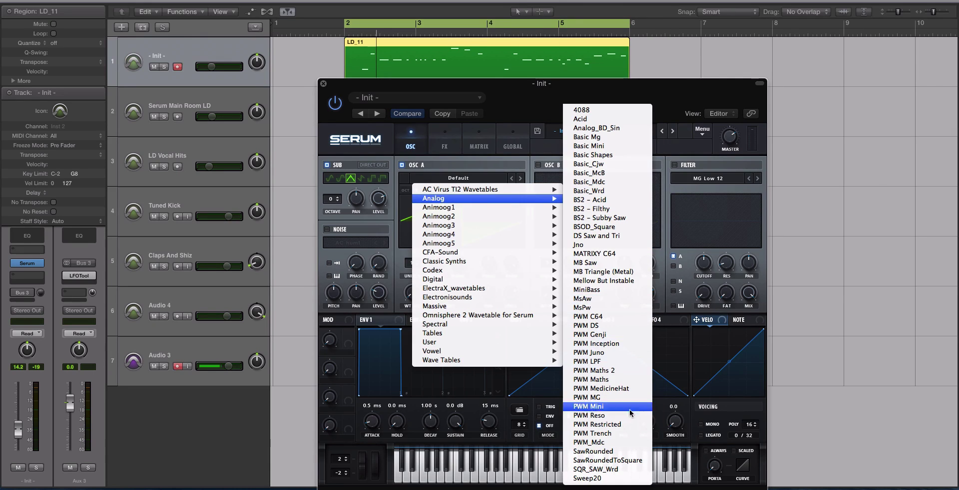
click(635, 452)
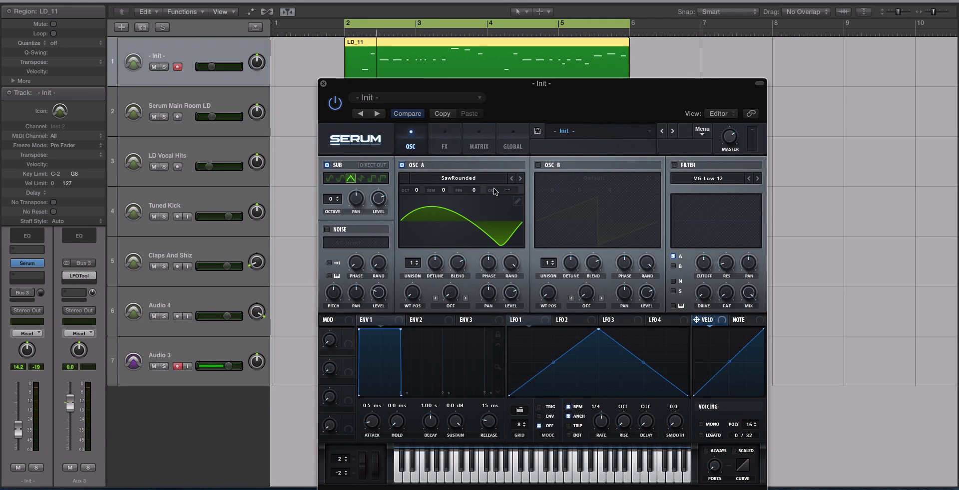
mouse_move(410, 81)
mouse_down()
mouse_move(402, 84)
mouse_move(419, 99)
mouse_move(418, 86)
mouse_up()
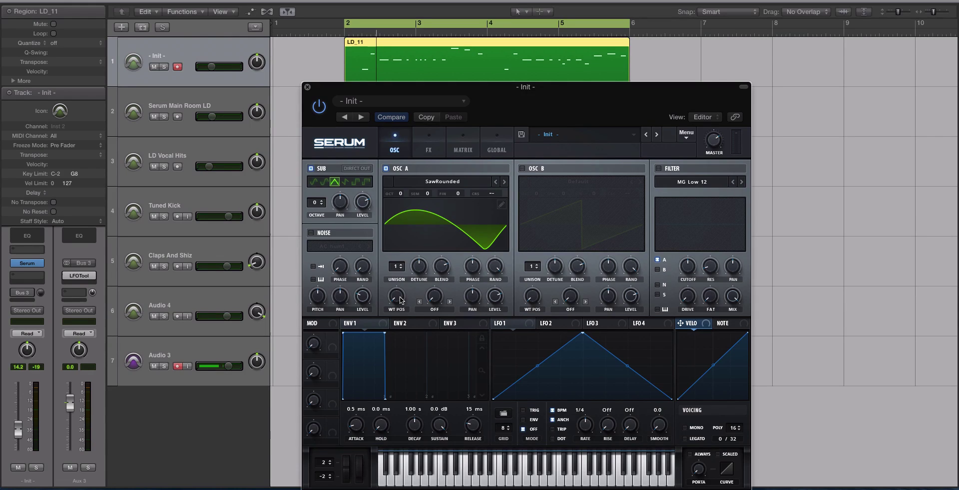
drag(400, 300, 406, 244)
- Set OSC A to 11 unison voices, 0.34 detune, 78% random phase and 81% level
key(space)
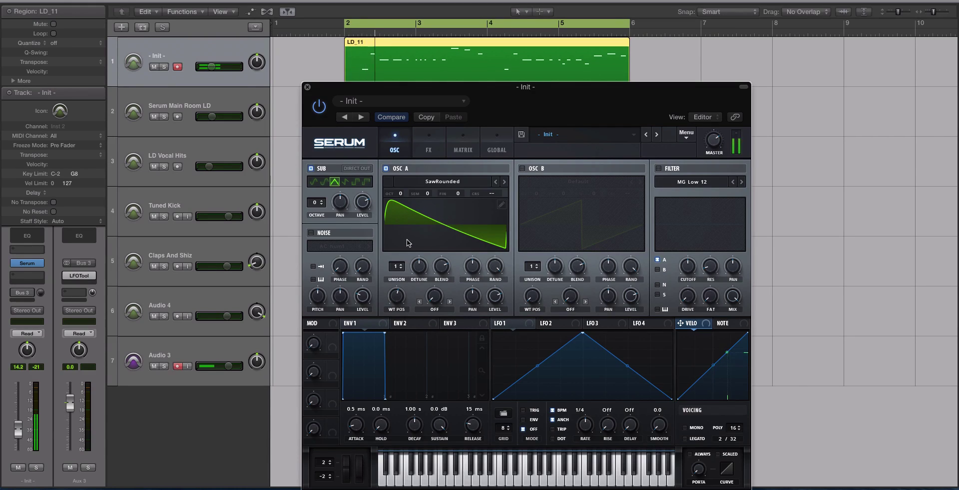
key(space)
drag(399, 269, 400, 244)
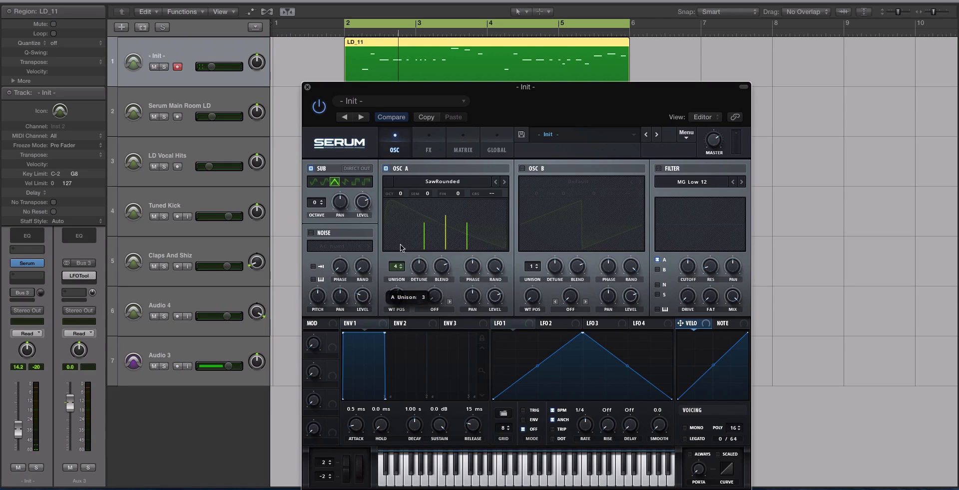
drag(405, 208, 406, 189)
key(space)
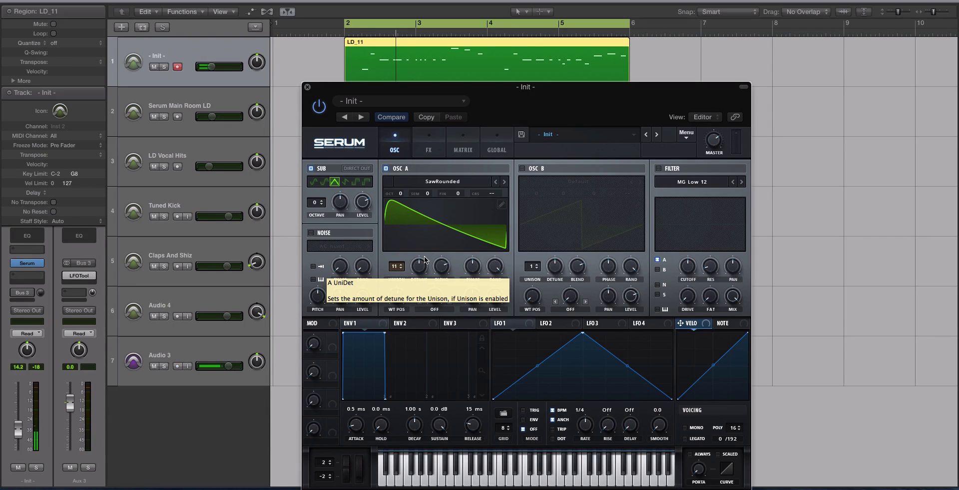
drag(425, 260, 446, 256)
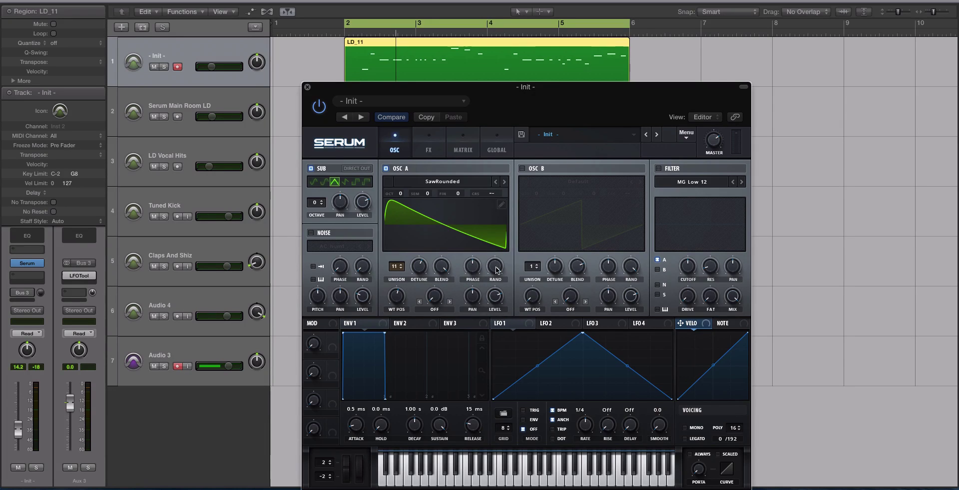
mouse_move(502, 270)
mouse_down()
mouse_move(493, 291)
mouse_move(493, 264)
mouse_up()
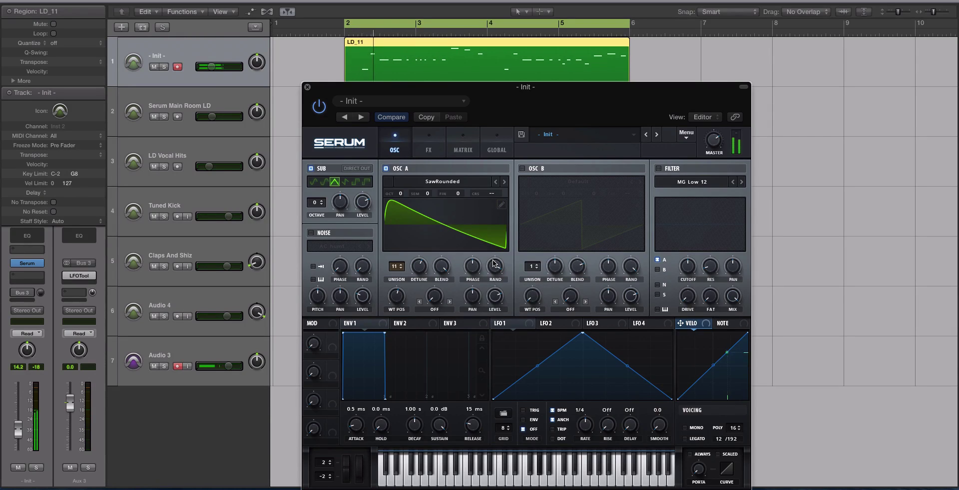
click(496, 295)
drag(496, 295, 498, 290)
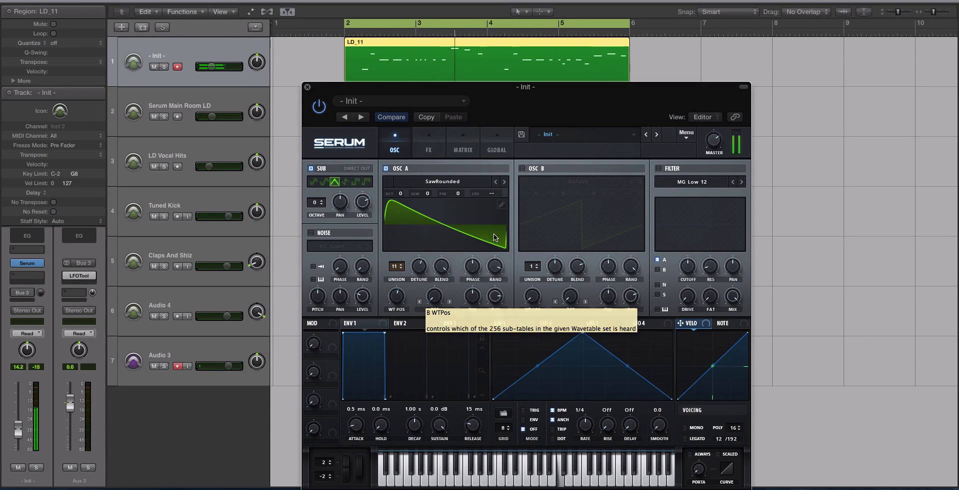
- Turn on OSC B and load the Vowel > Fred_Likes_Bass wavetable into it
click(521, 170)
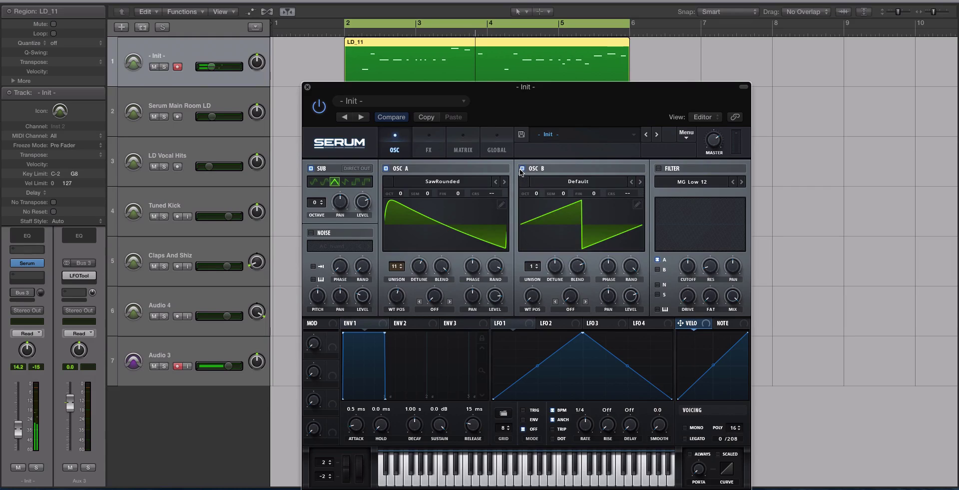
click(562, 183)
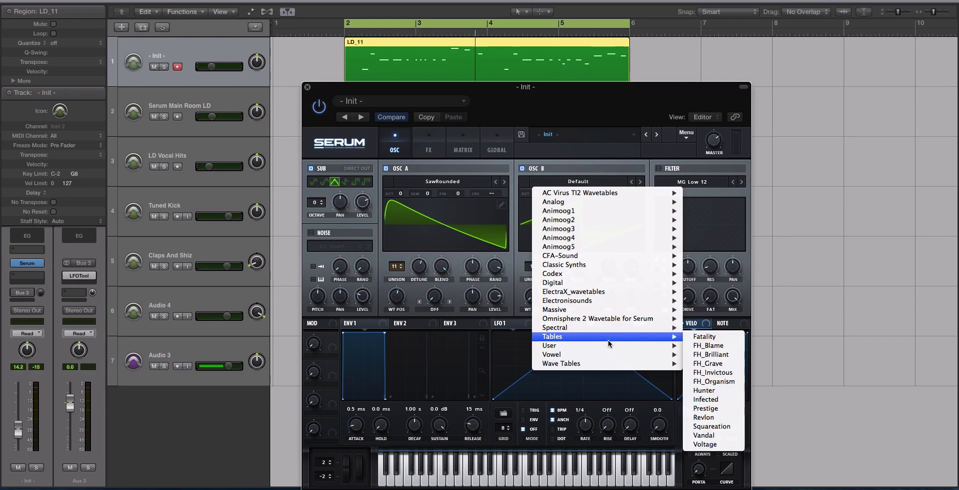
mouse_move(609, 356)
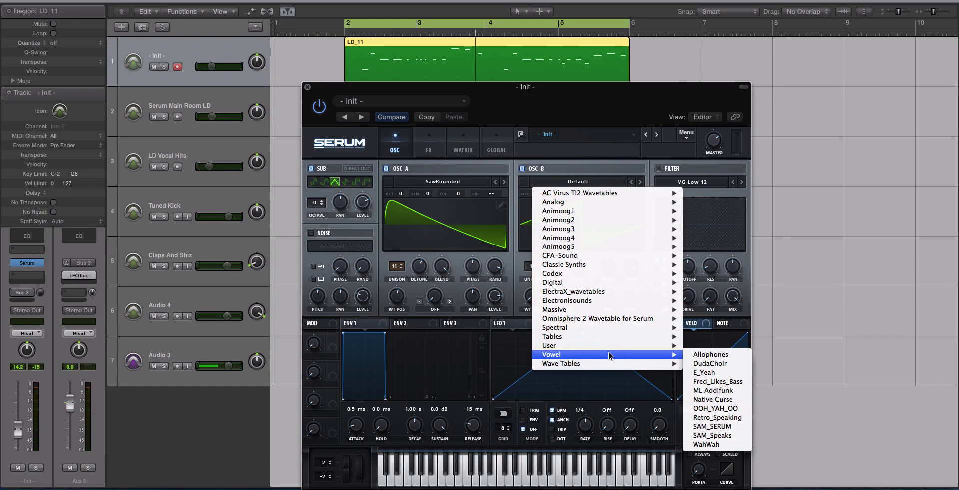
click(727, 382)
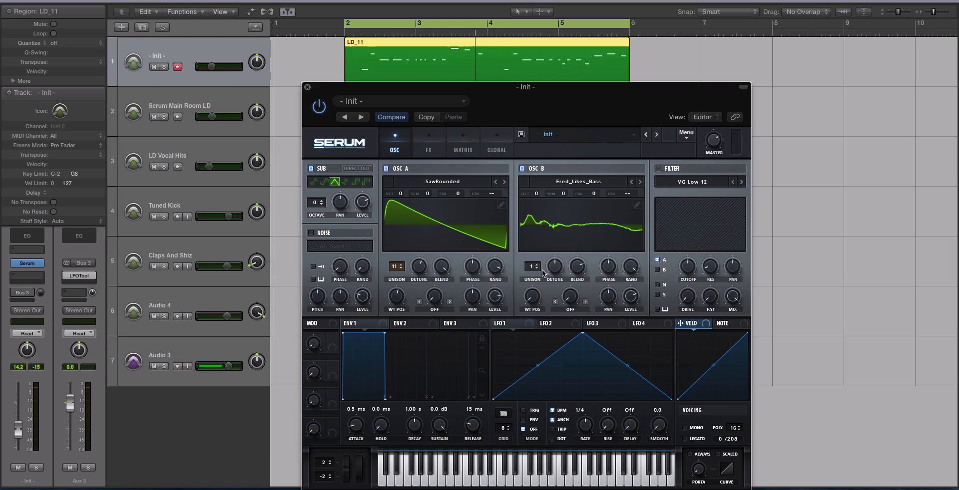
- Solo OSC B by muting OSC A and sub, then set 9 unison voices, 0.34 detune, WT POS 6
click(385, 168)
click(310, 169)
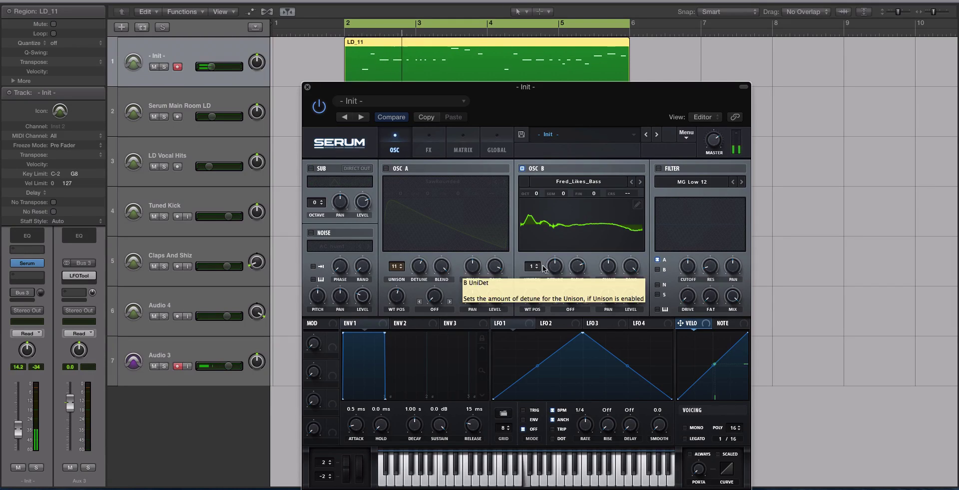
drag(532, 266, 536, 203)
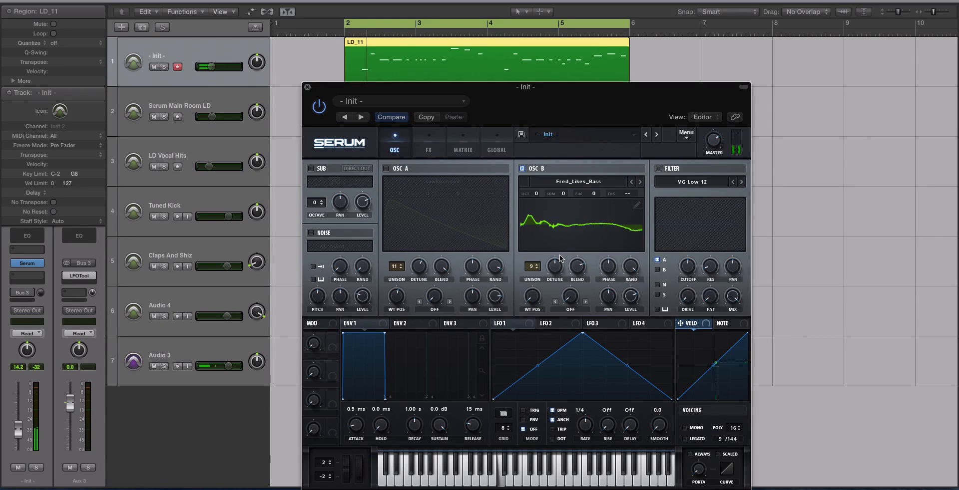
drag(555, 267, 563, 256)
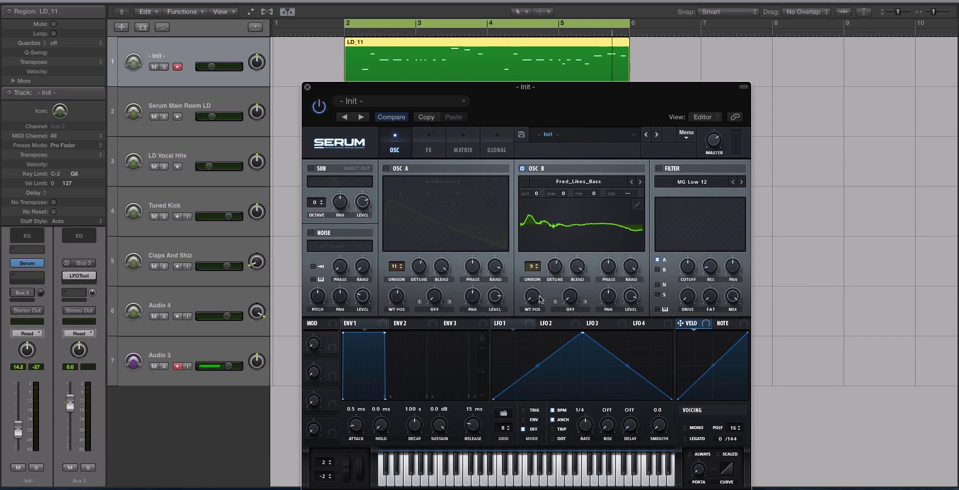
drag(537, 300, 535, 274)
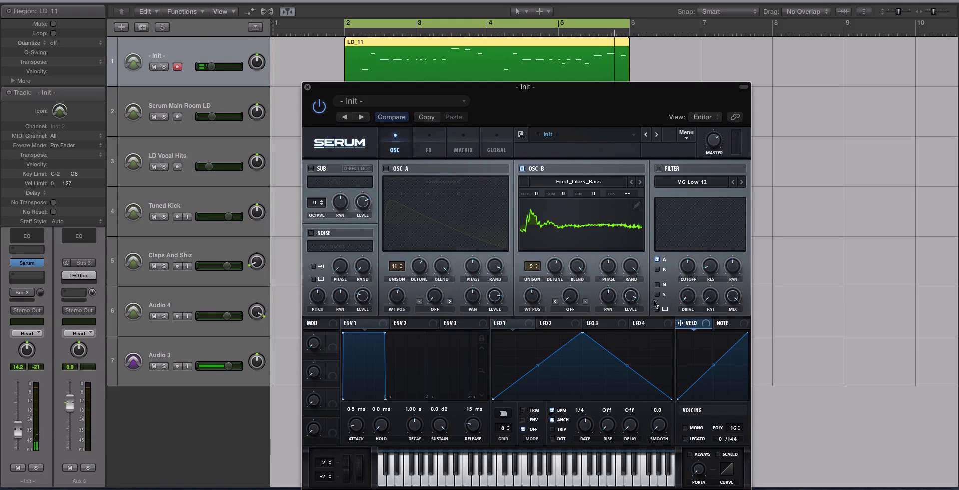
mouse_move(632, 292)
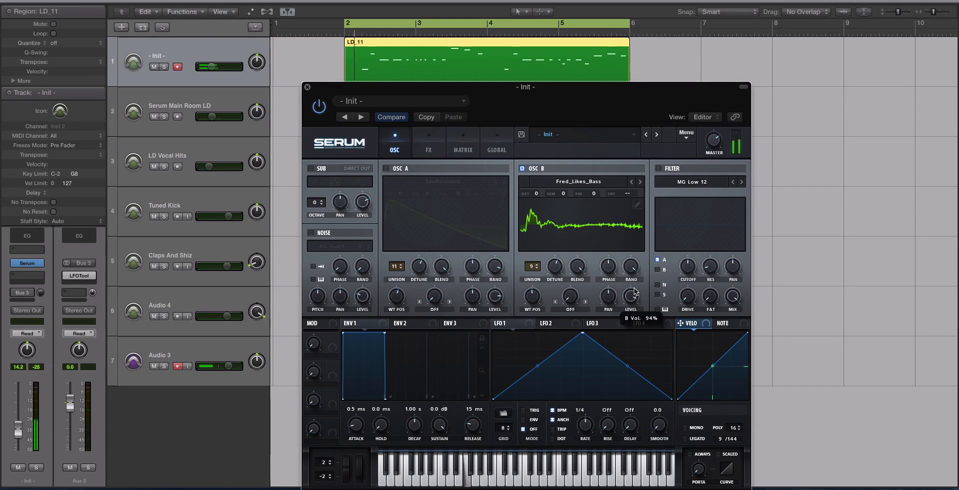
- Re-enable OSC A and sub, turn on the filter, route OSC B and sub through it, cutoff 22050 Hz
click(388, 169)
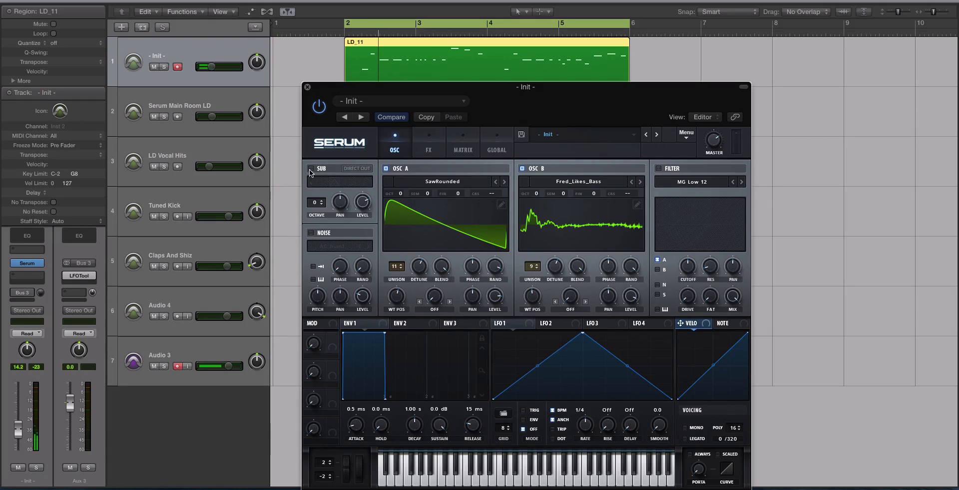
click(310, 169)
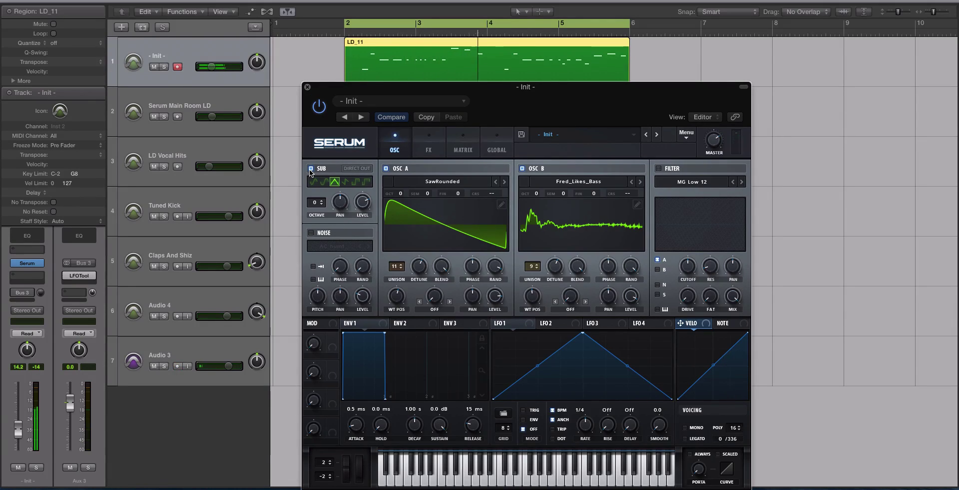
click(659, 169)
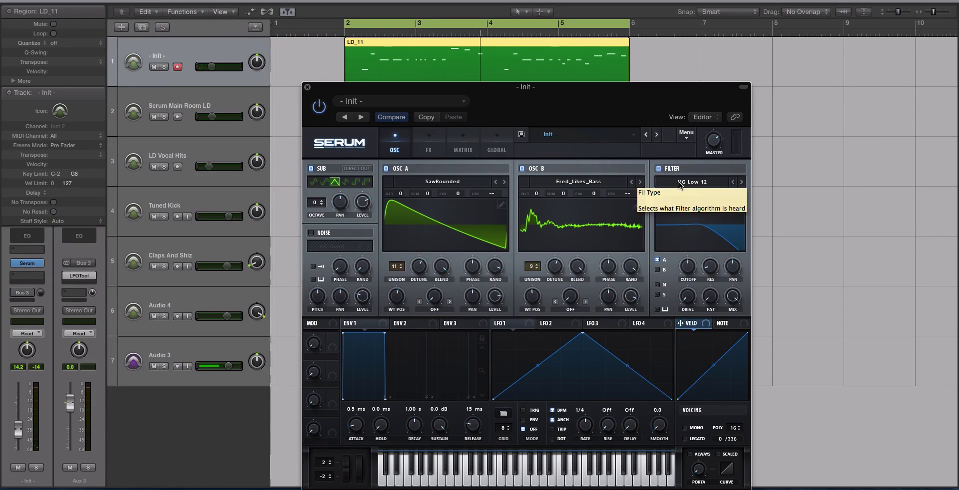
click(658, 270)
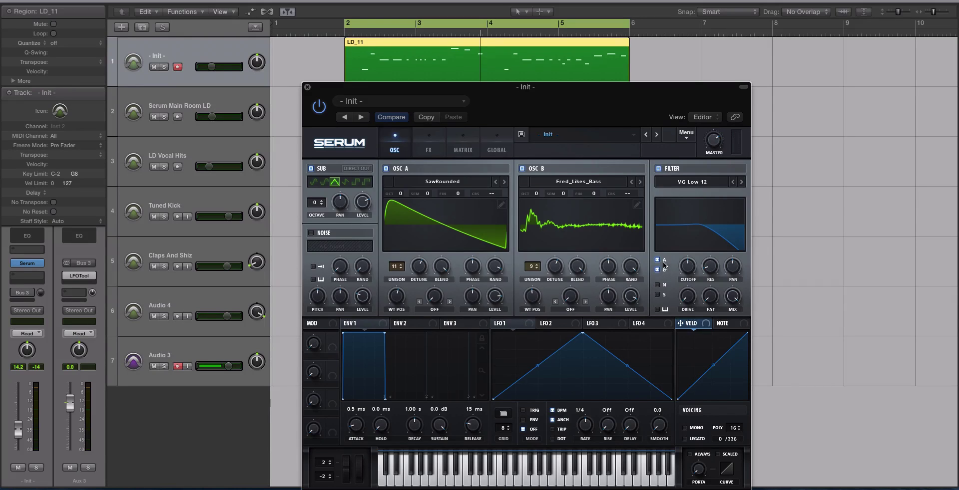
click(657, 295)
drag(692, 272, 688, 302)
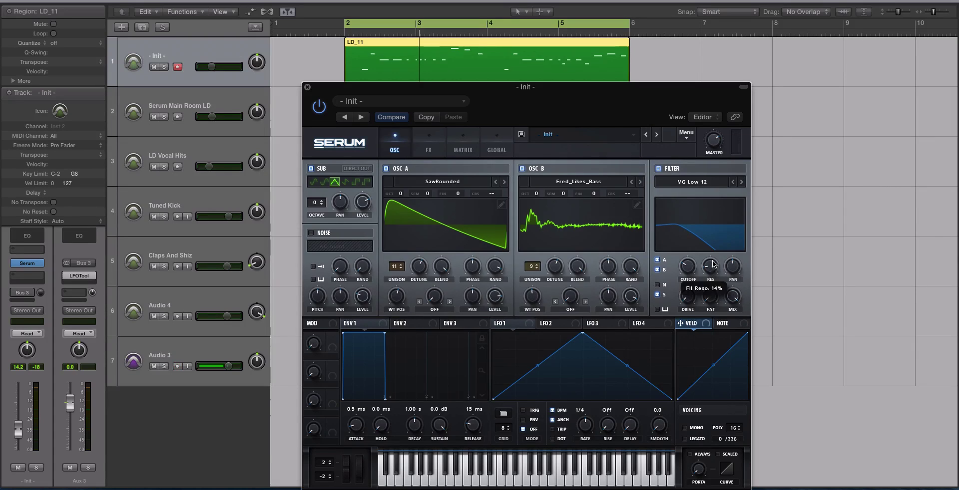
- Raise filter Drive to about 28% and Fat, and set the lead track volume to -3.3 dB
drag(687, 297, 687, 267)
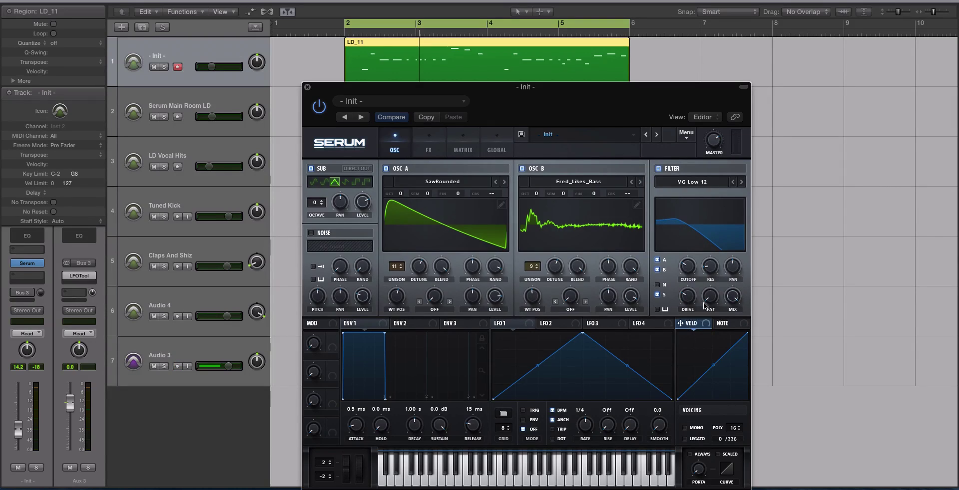
drag(709, 300, 700, 263)
drag(212, 66, 223, 66)
key(space)
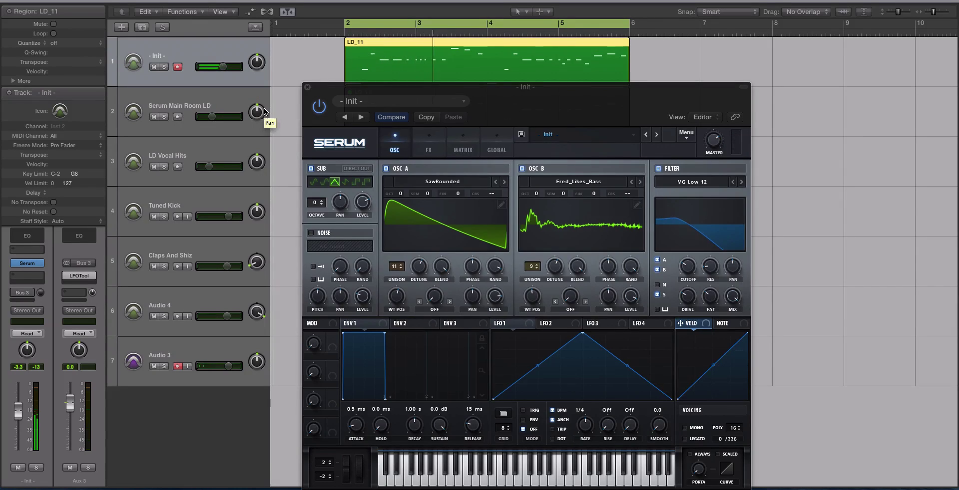
- Set ENV 1 to 63 ms hold, 1.19 s decay, -28.5 dB sustain and 250 ms release
click(357, 325)
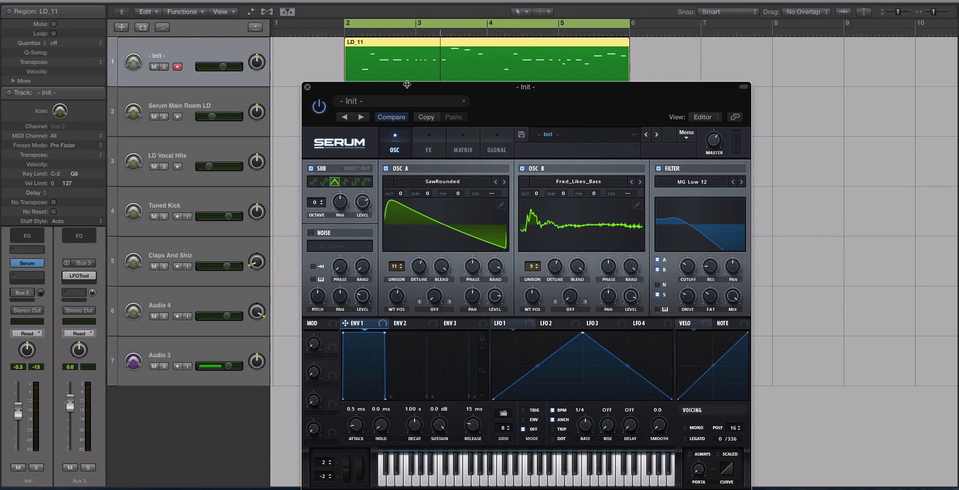
click(355, 64)
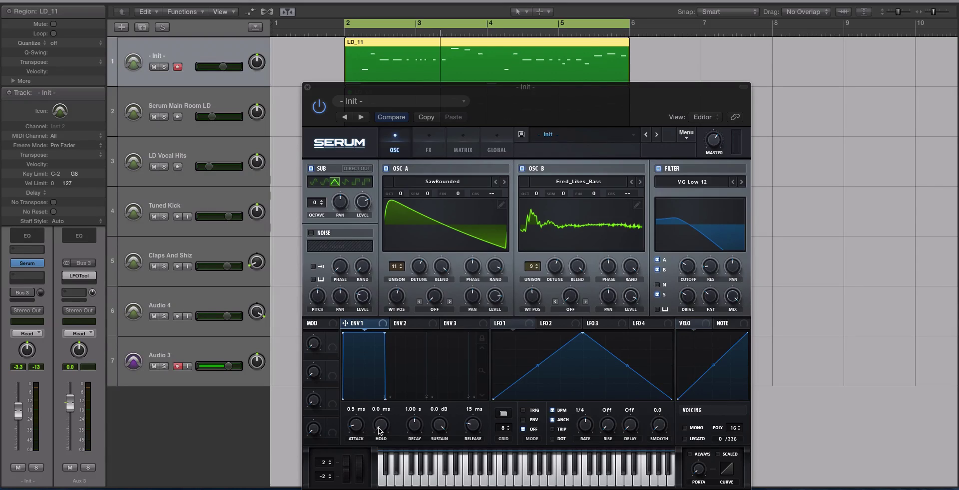
drag(380, 431, 526, 469)
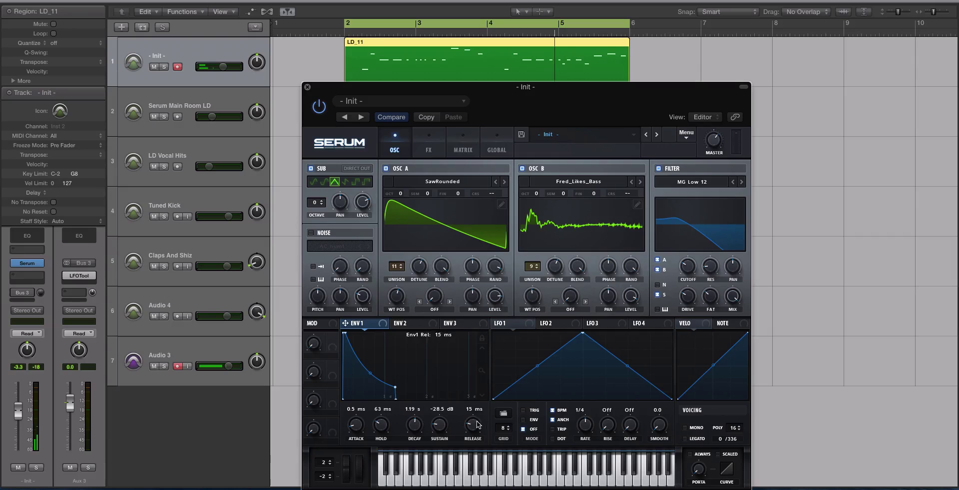
drag(474, 424, 478, 410)
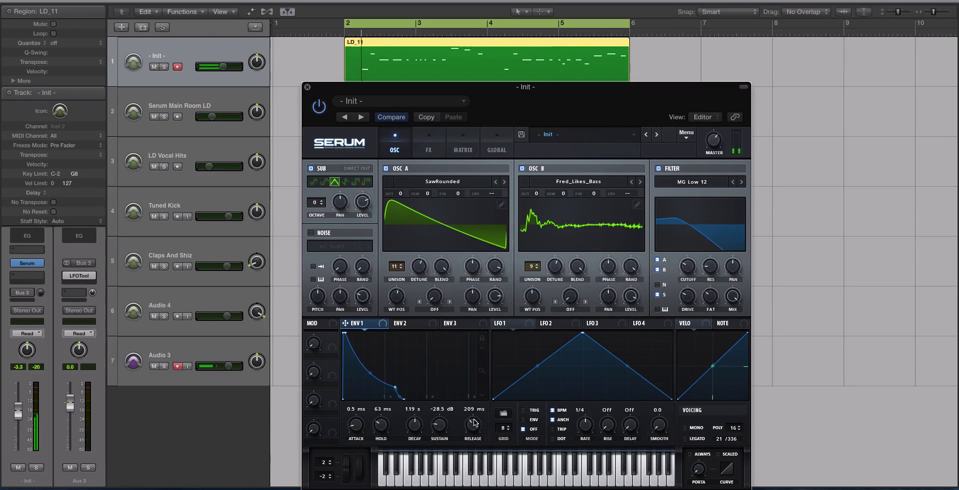
scroll(473, 425, up, 2)
scroll(473, 425, down, 1)
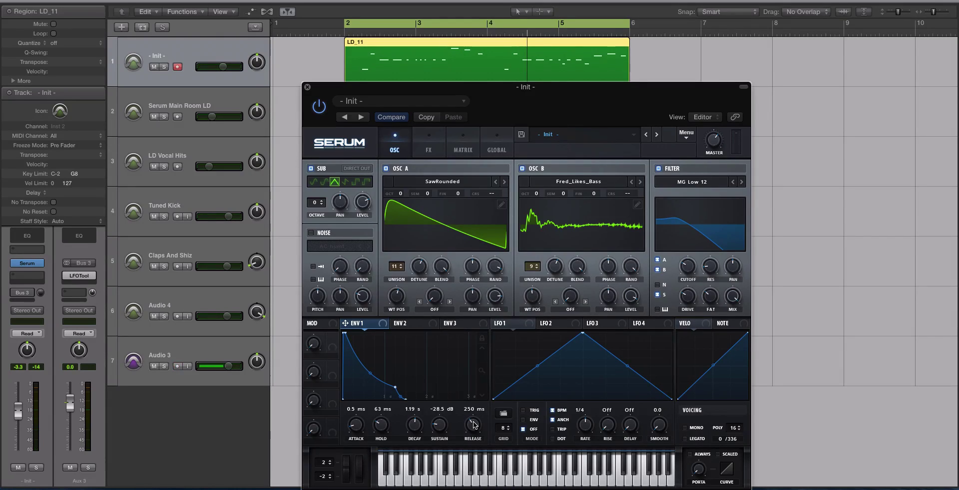
- Set ENV 2 to 730 ms decay, 55.37% sustain, 1.25 s release and assign it to Filter Cutoff
click(407, 323)
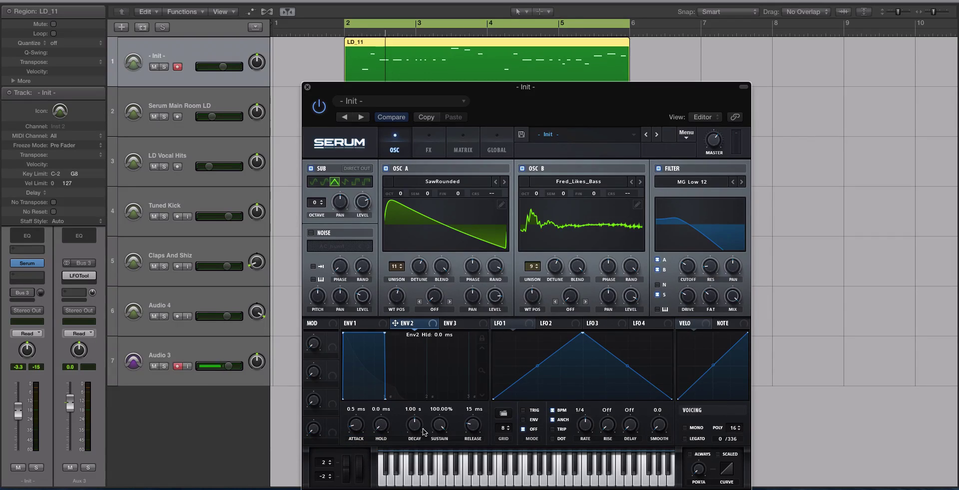
drag(415, 428, 446, 487)
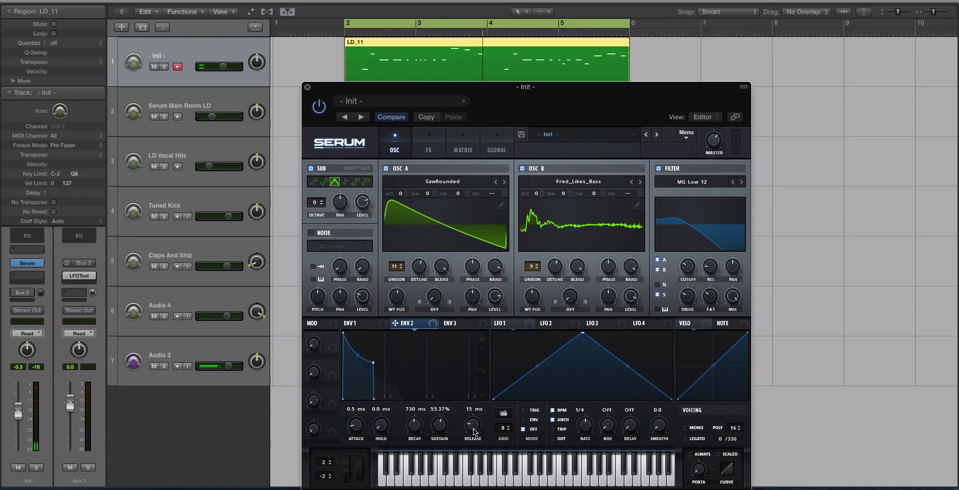
drag(474, 432, 483, 405)
drag(396, 323, 685, 268)
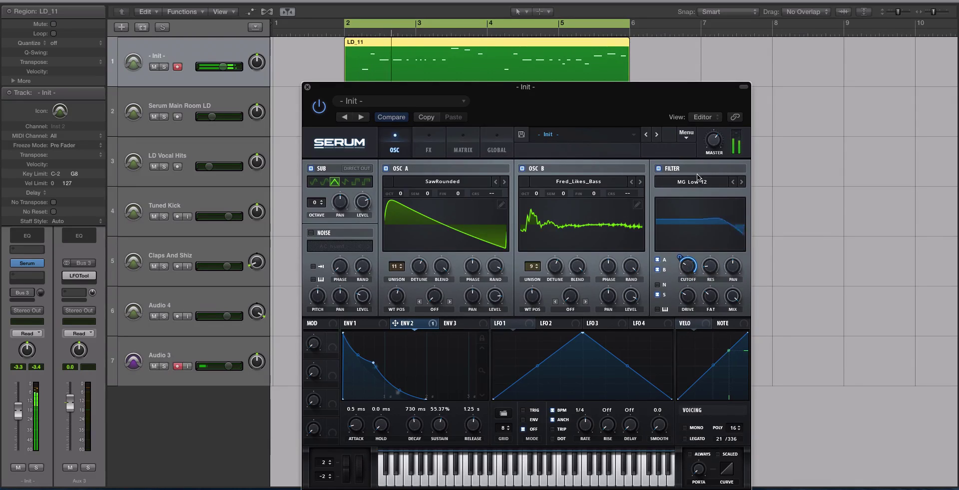
mouse_move(712, 144)
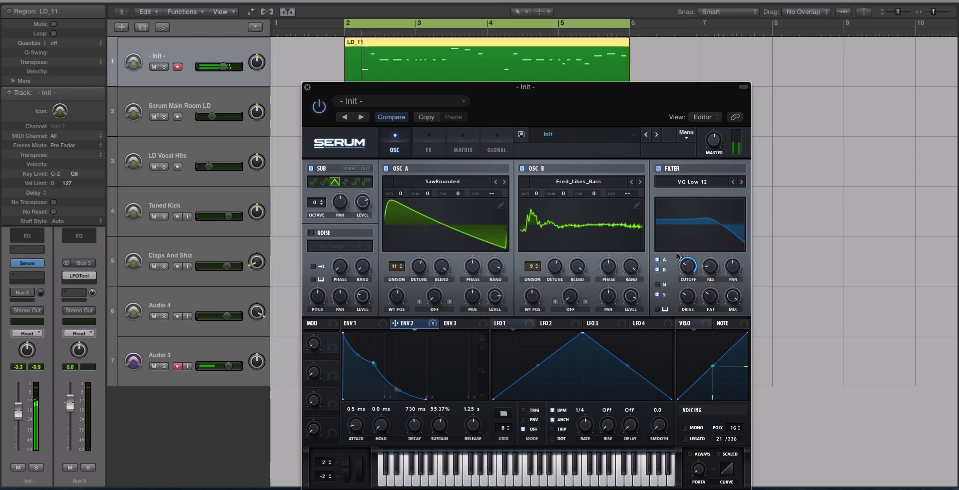
mouse_move(677, 258)
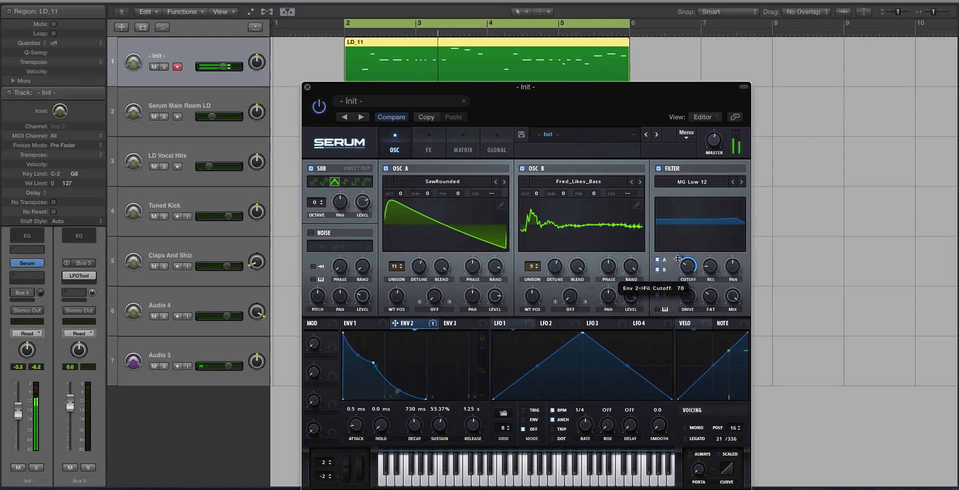
mouse_move(690, 296)
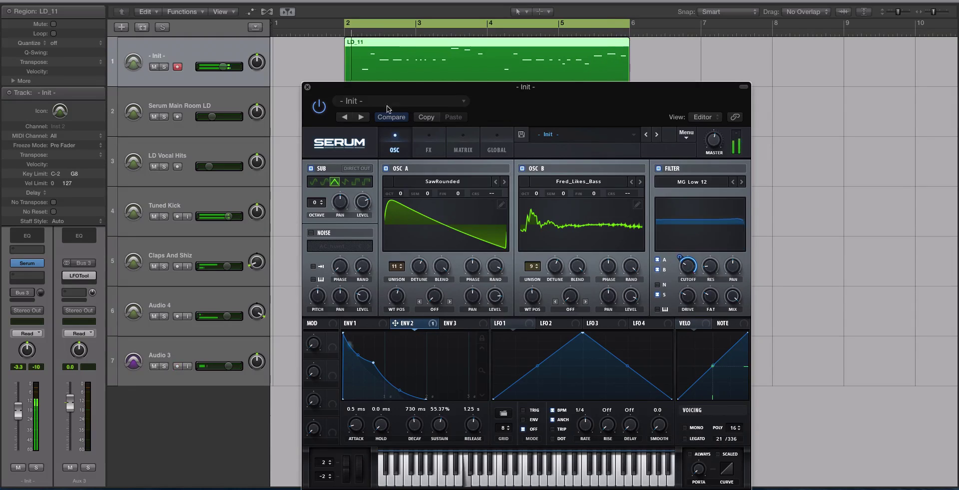
- Lower the lead track's volume slightly to -3.5 dB
drag(387, 108, 428, 57)
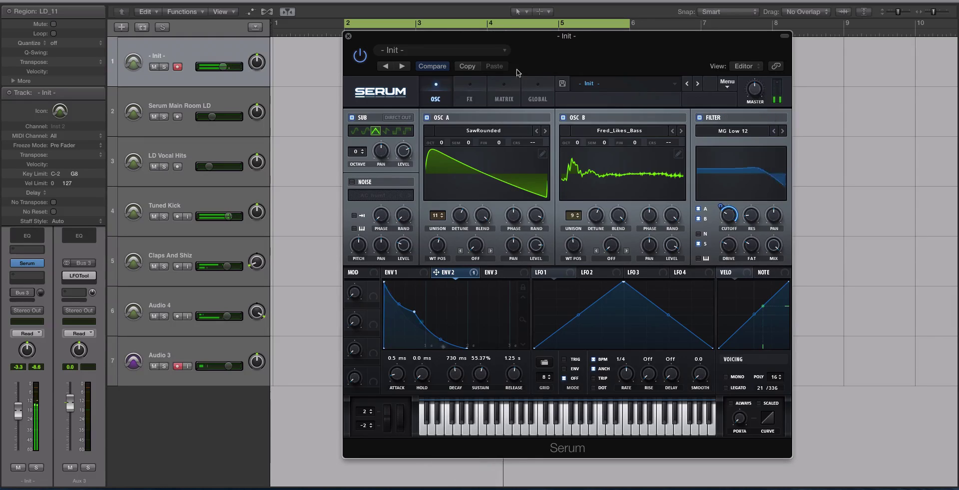
drag(218, 67, 216, 69)
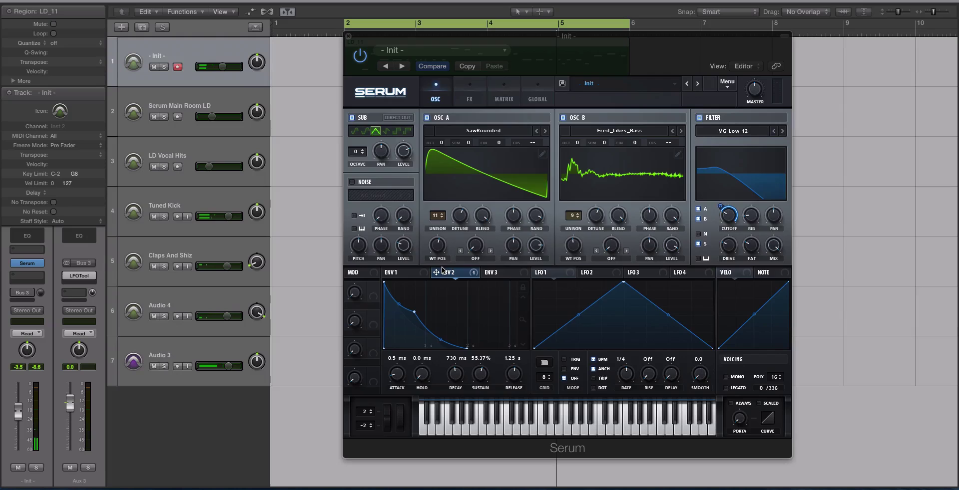
mouse_move(441, 268)
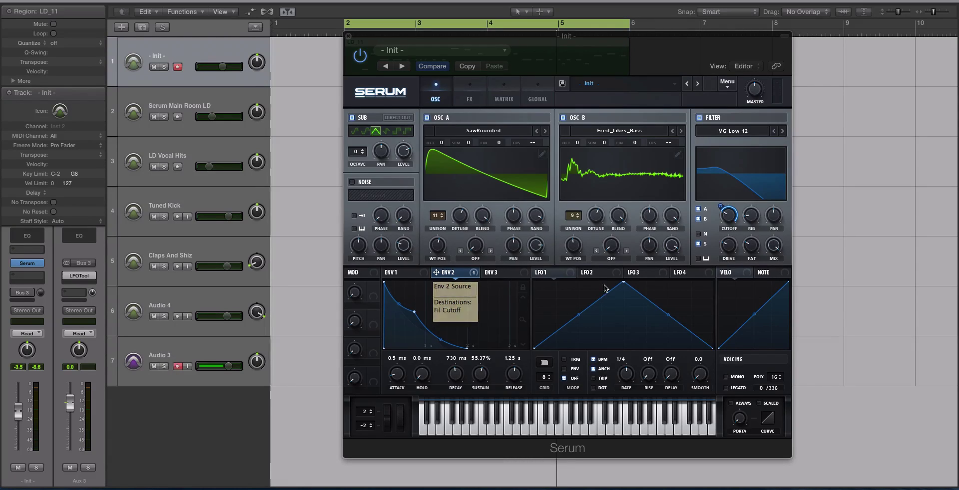
click(505, 274)
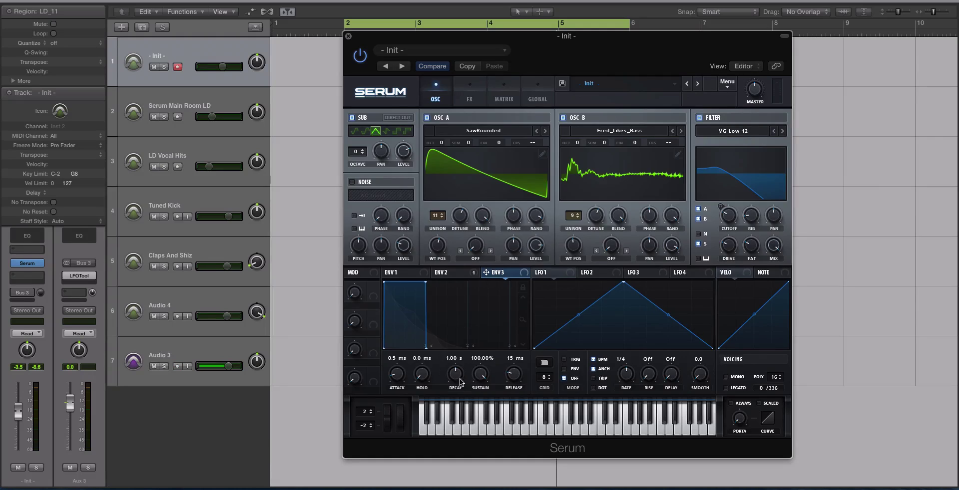
- Zero ENV 3's attack, shorten its decay and release, and route it to OSC A's coarse pitch
drag(460, 382, 470, 429)
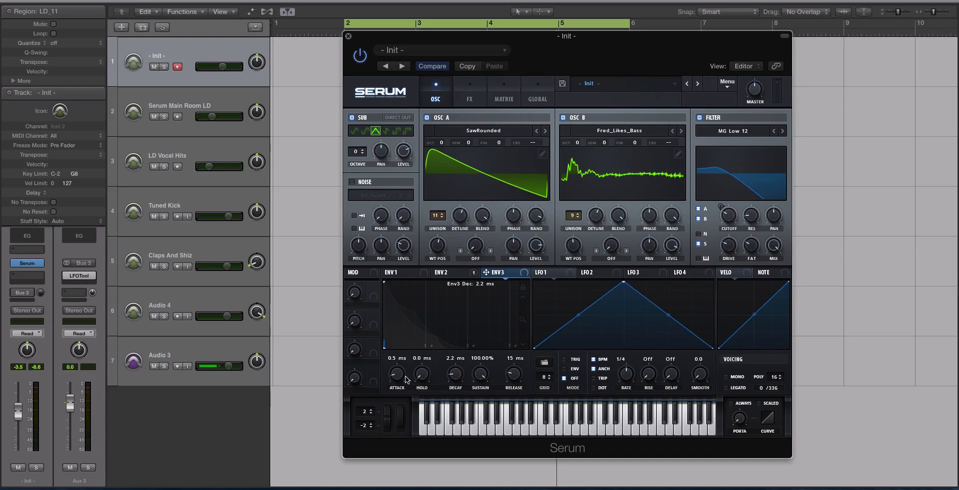
drag(405, 380, 406, 389)
drag(516, 379, 516, 383)
drag(485, 274, 532, 148)
drag(488, 260, 533, 142)
- Fine-tune ENV 3 into a short blip: about 4 ms decay, 7.34% sustain, 3.5 ms release
drag(455, 373, 451, 353)
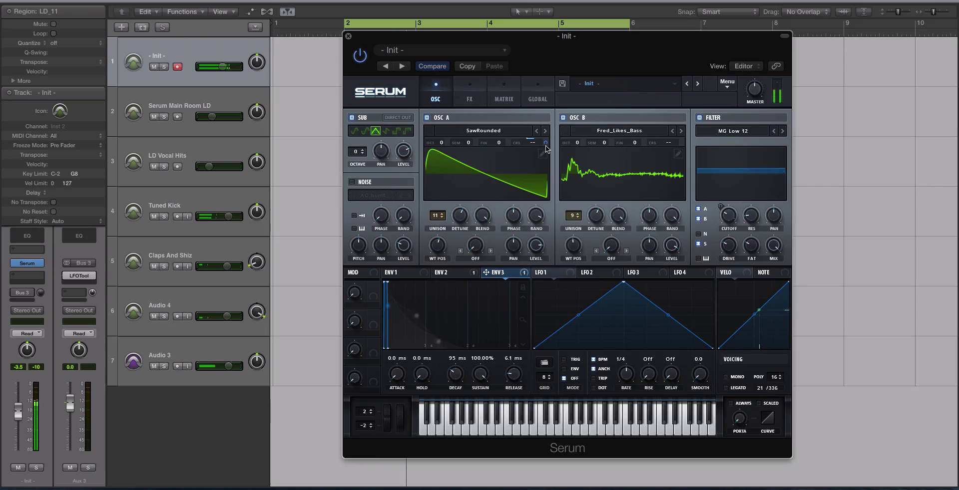
mouse_move(532, 145)
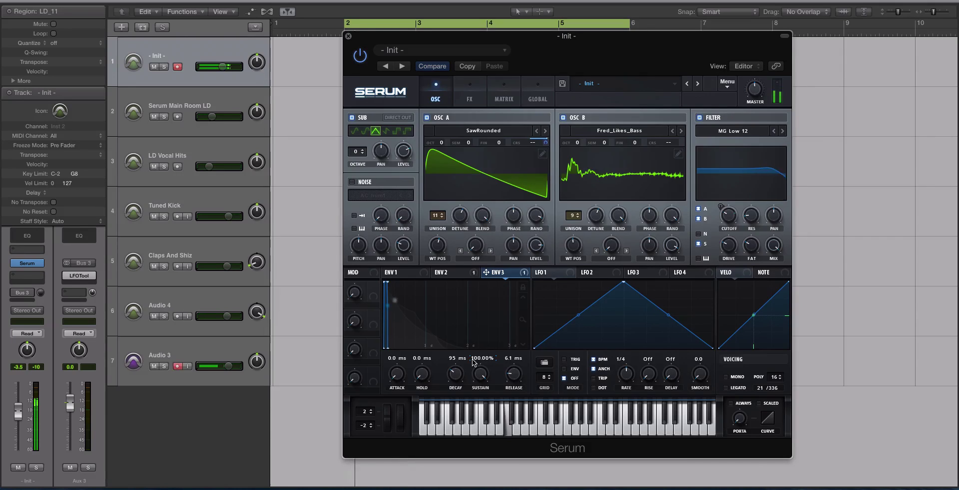
drag(454, 375, 457, 400)
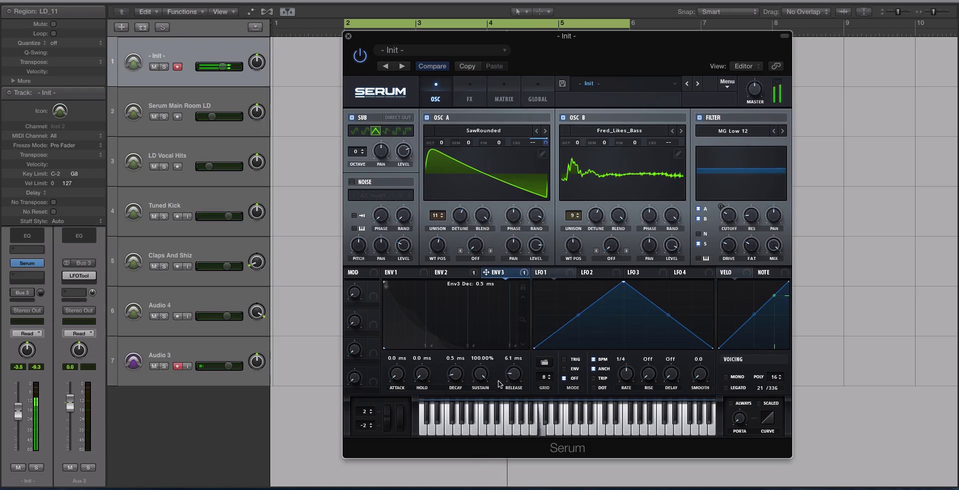
drag(513, 374, 514, 379)
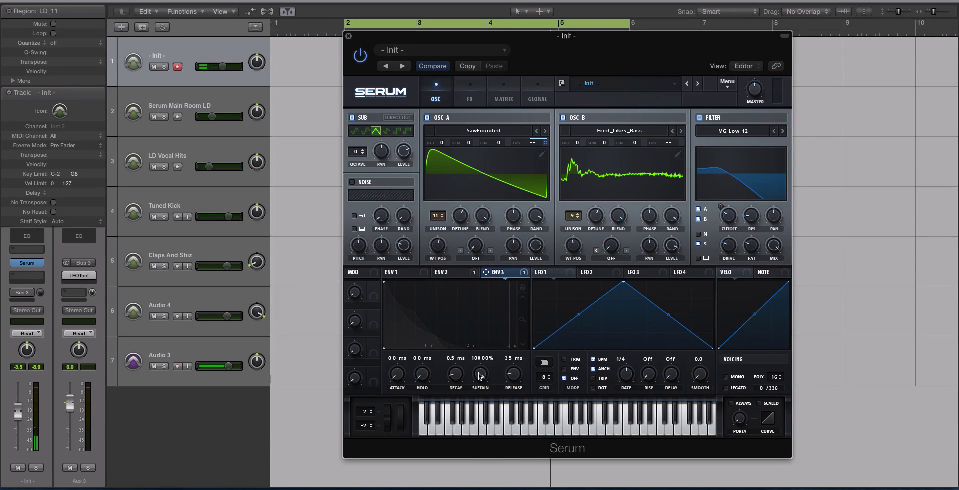
drag(479, 376, 500, 489)
drag(488, 433, 455, 386)
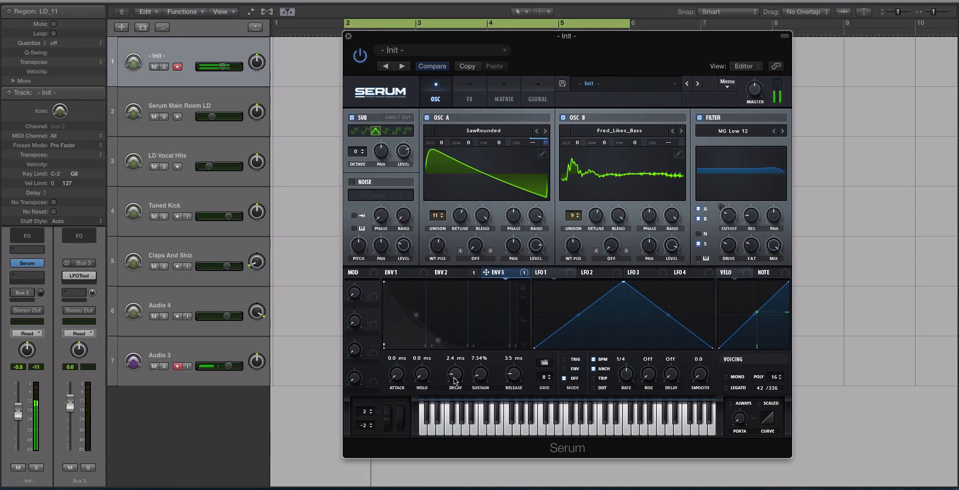
drag(455, 389, 454, 379)
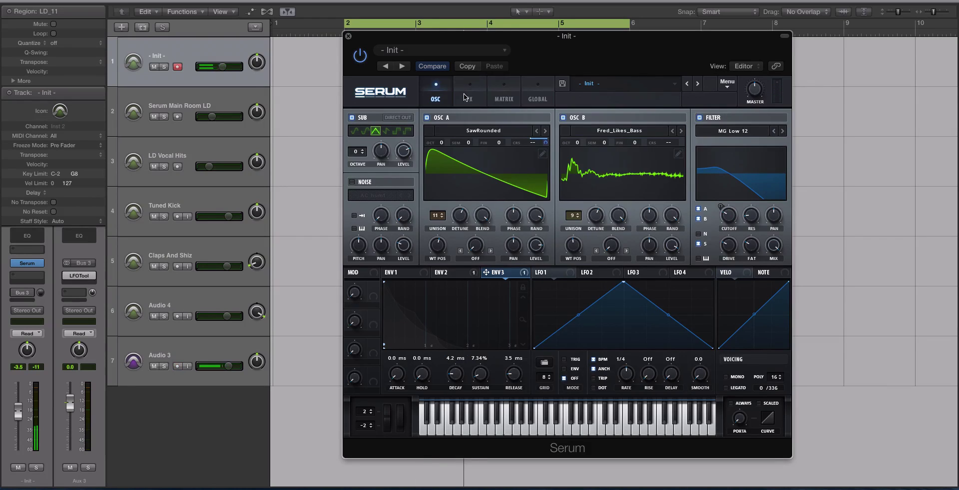
drag(446, 39, 436, 97)
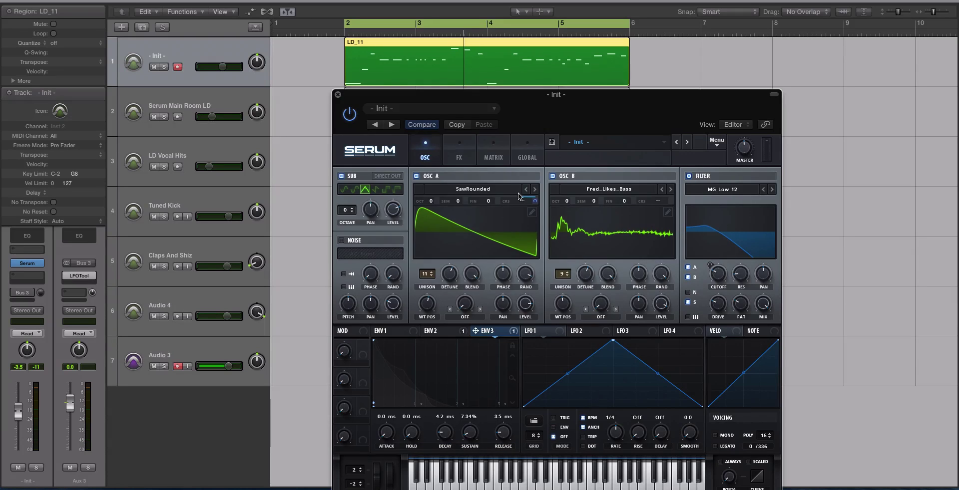
- Audition the lead with the Tuned Kick and LD_11 regions selected and unsoloed, then stop playback
drag(441, 98, 606, 95)
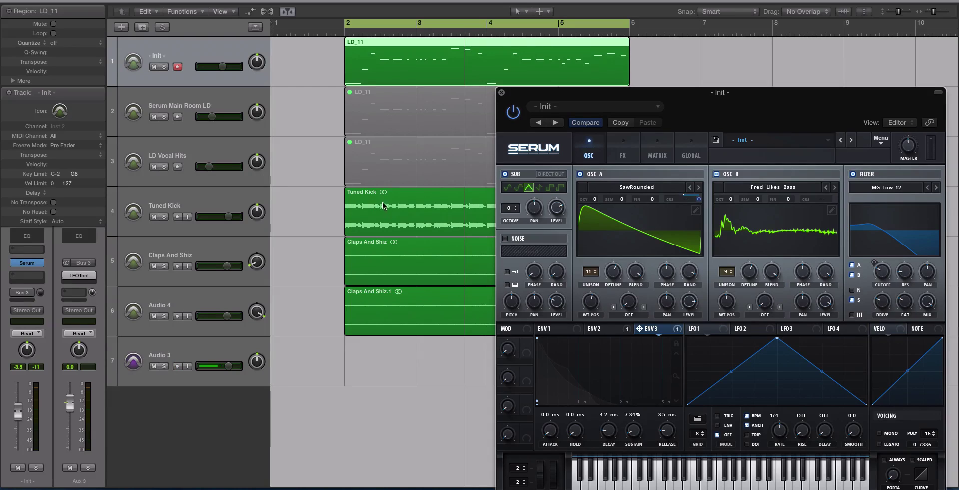
key(space)
click(356, 230)
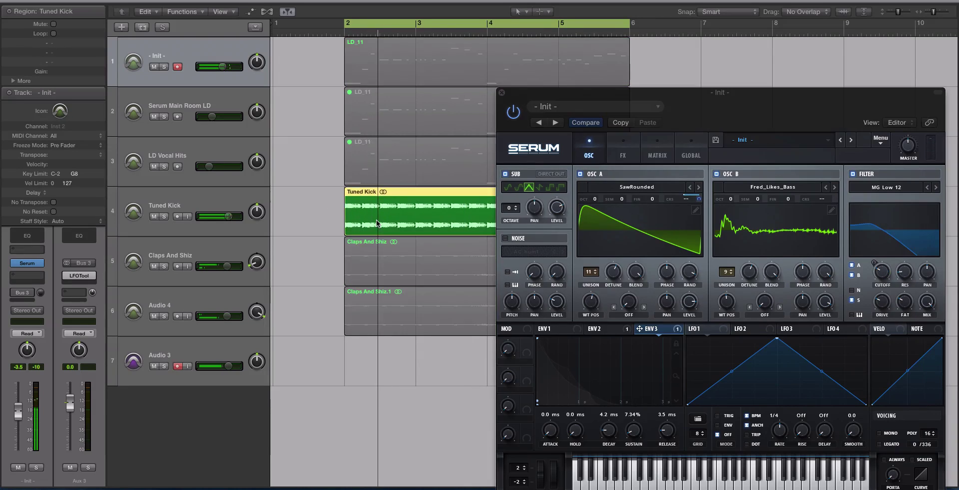
shift+click(373, 68)
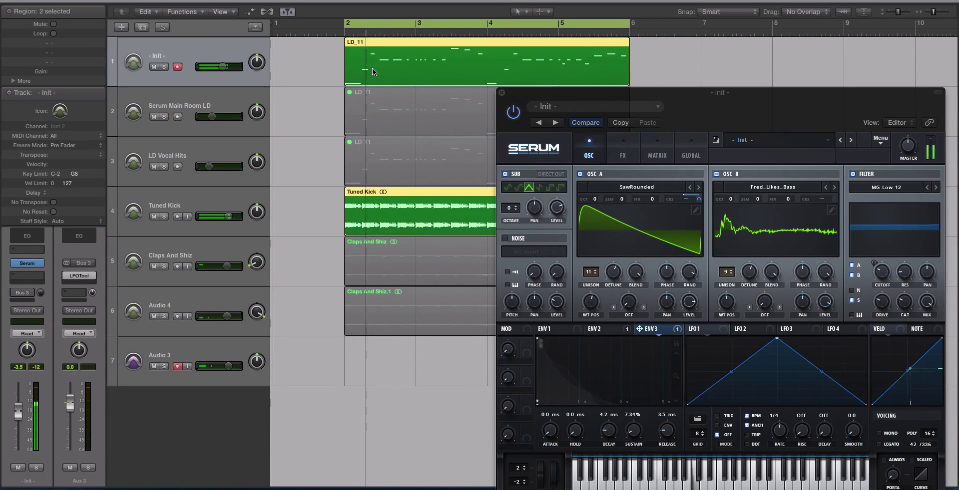
key(ctrl+s)
drag(540, 96, 425, 64)
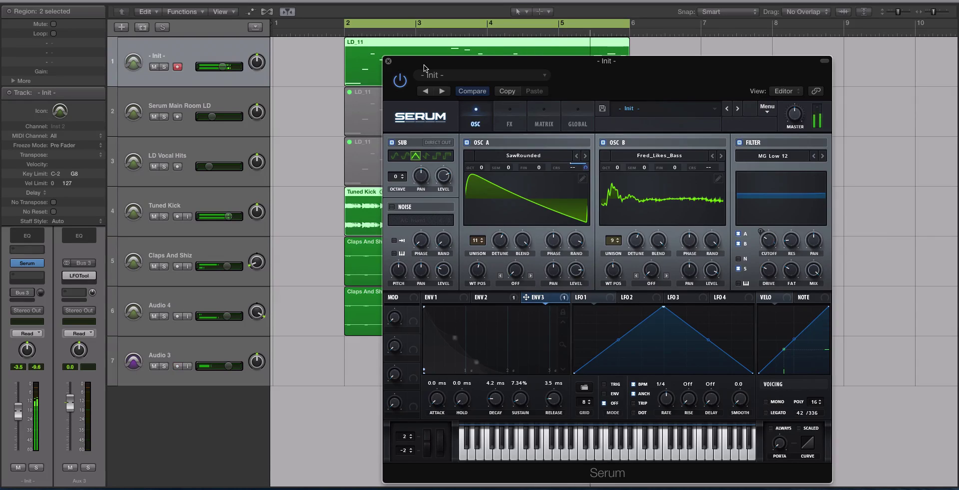
key(space)
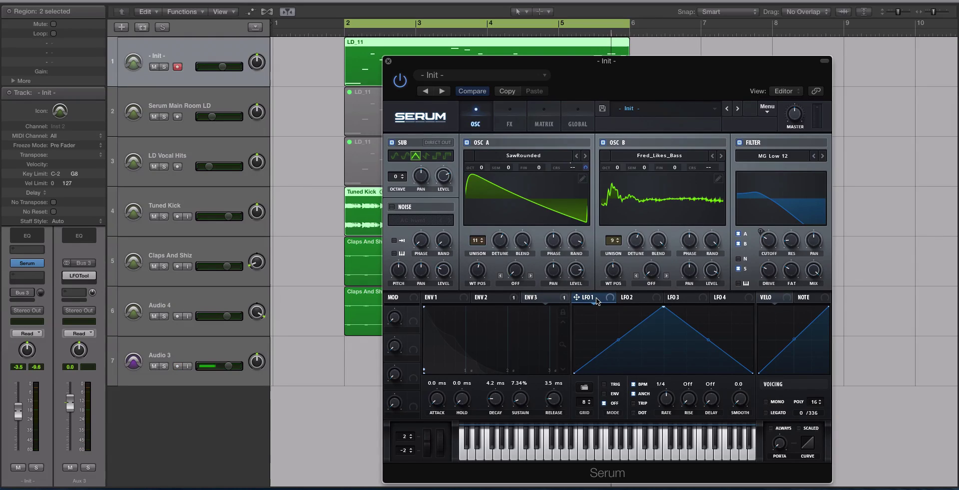
- Load the Misc SlightMovement shape into LFO 4
click(725, 298)
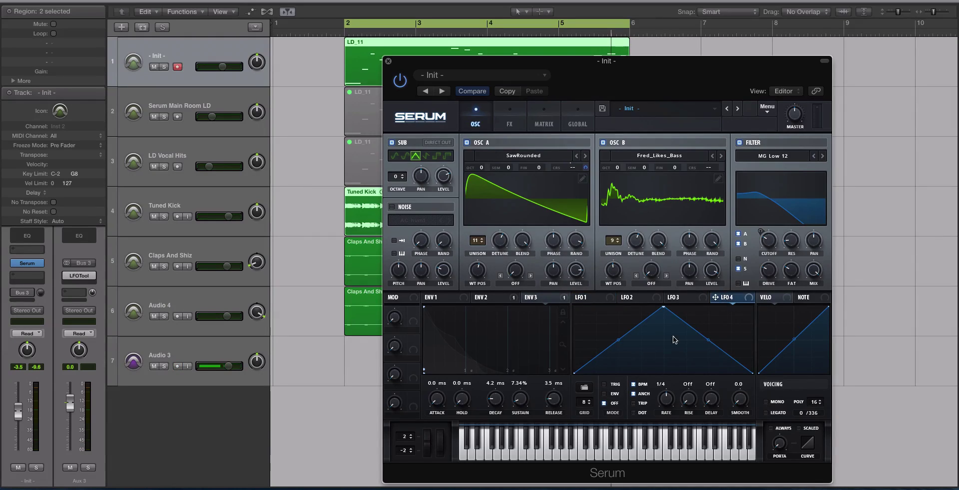
click(584, 388)
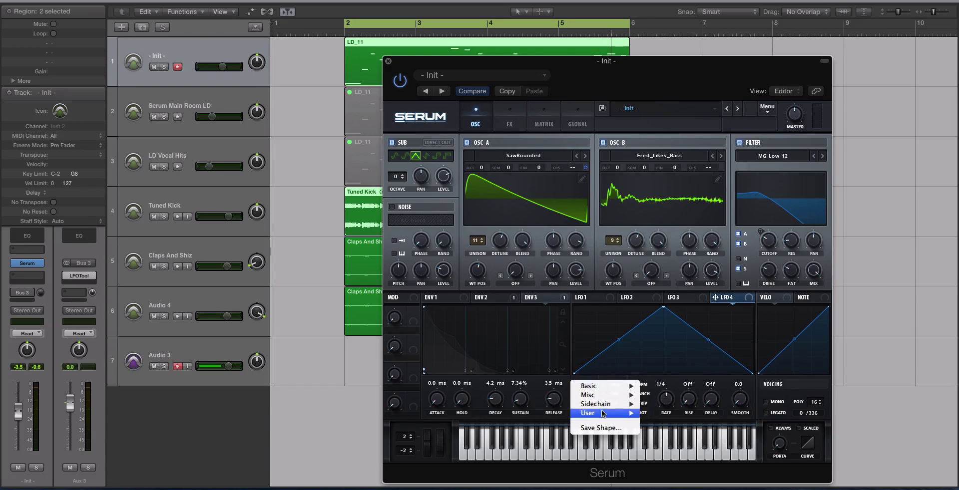
mouse_move(605, 396)
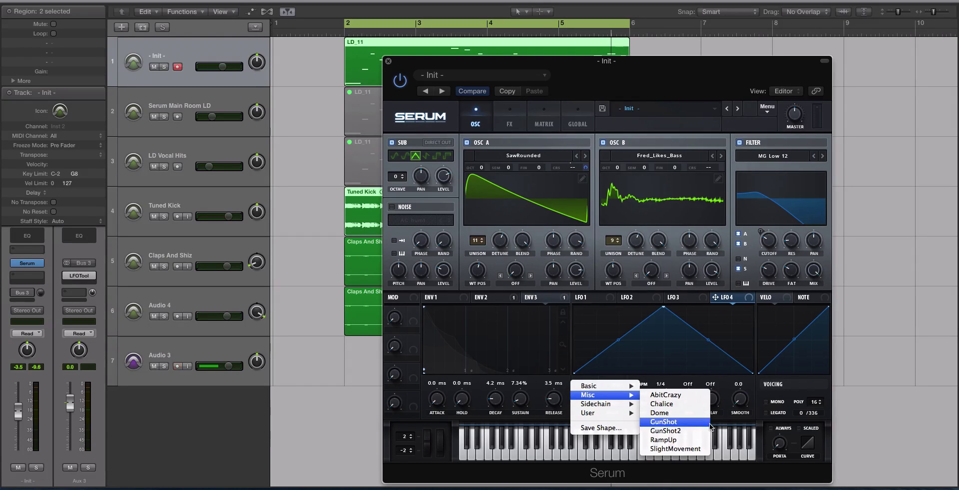
click(699, 449)
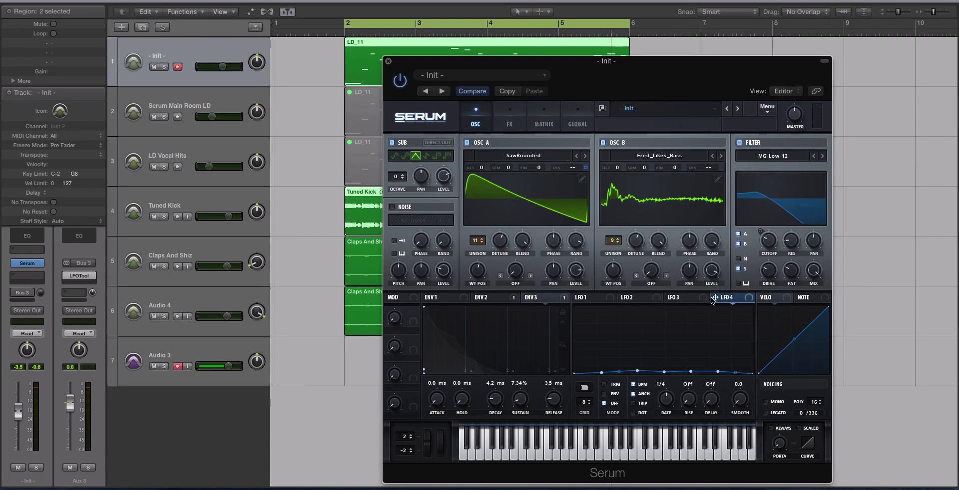
- Route LFO 4 to filter cutoff, OSC B wavetable position and OSC B level; set track volume to -4.2 dB
drag(714, 298, 761, 232)
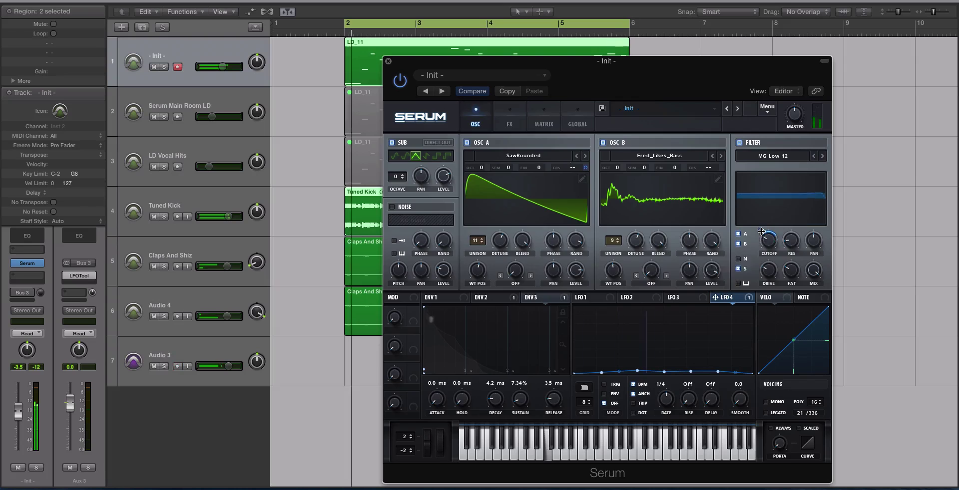
mouse_move(760, 240)
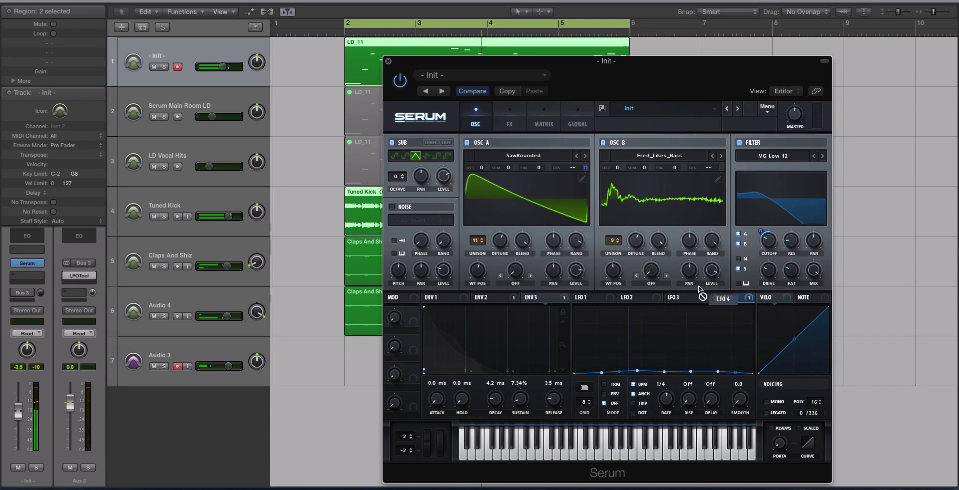
drag(714, 297, 613, 271)
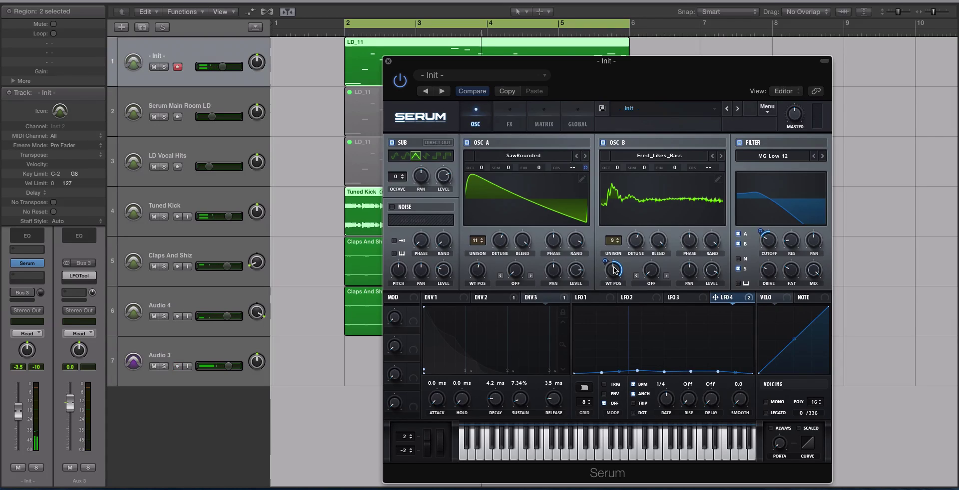
mouse_move(604, 272)
key(space)
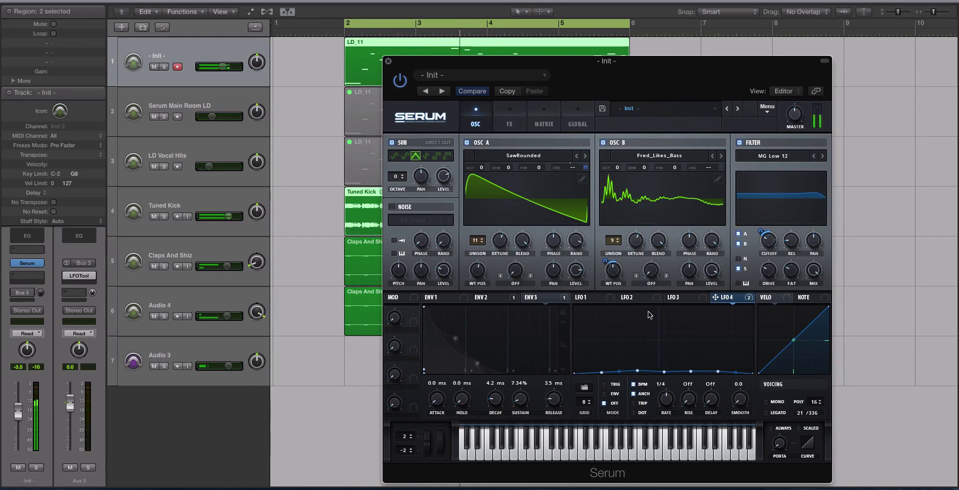
drag(715, 297, 716, 277)
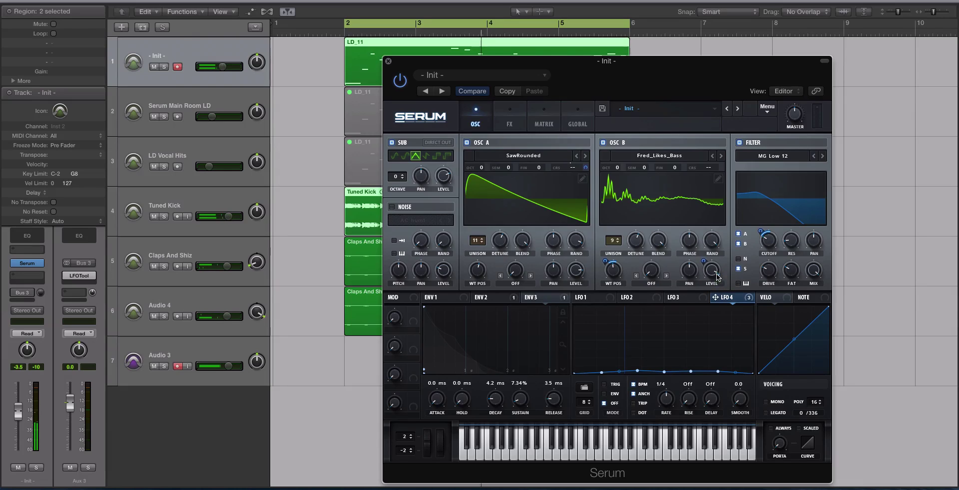
mouse_move(704, 256)
key(space)
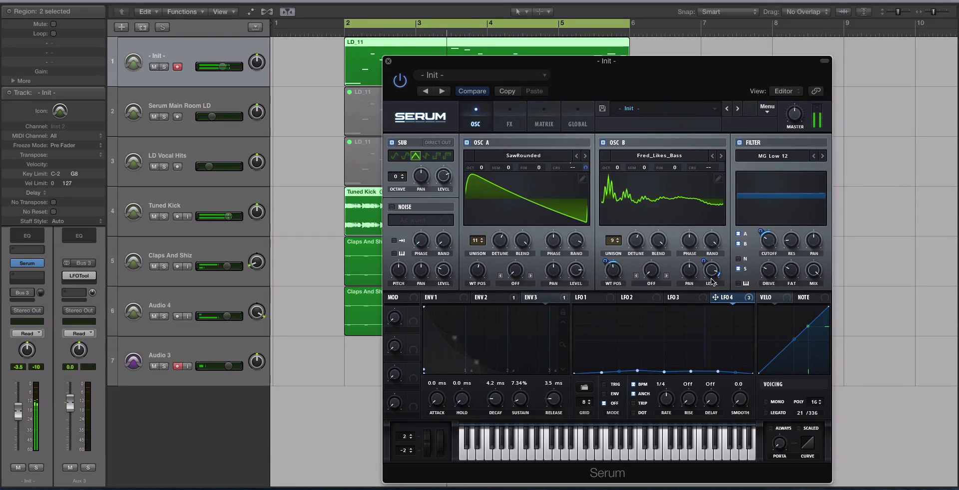
drag(223, 66, 221, 70)
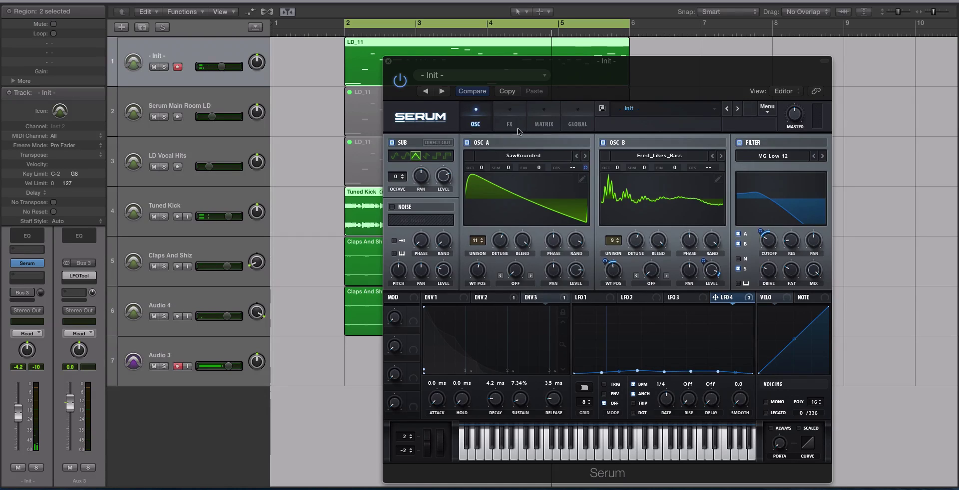
- Enable Hyper/Dimension in Serum's FX rack and, while auditioning, turn the Hyper mix down to about 31%
click(510, 113)
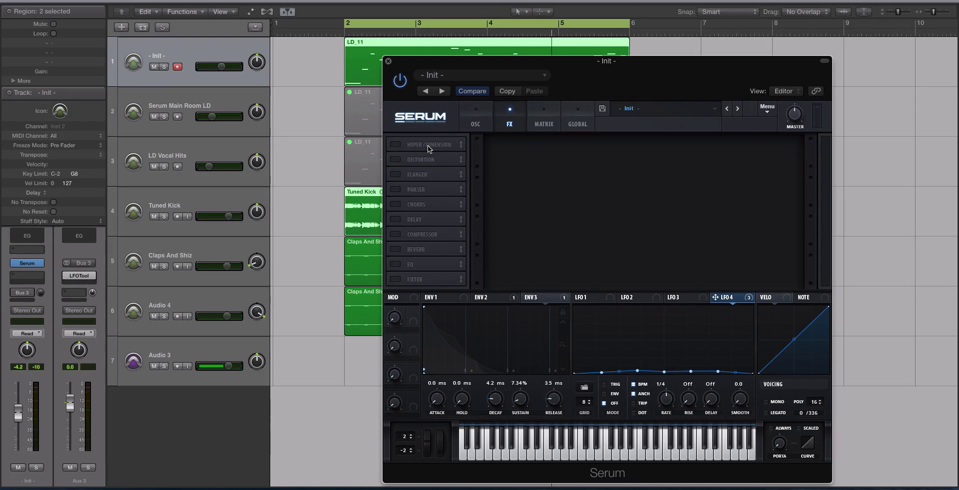
click(397, 147)
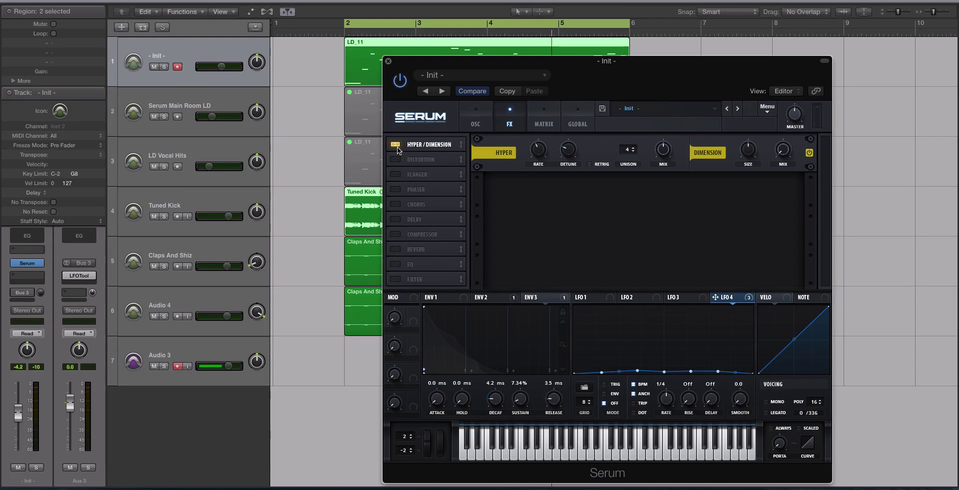
click(535, 152)
mouse_move(566, 153)
key(space)
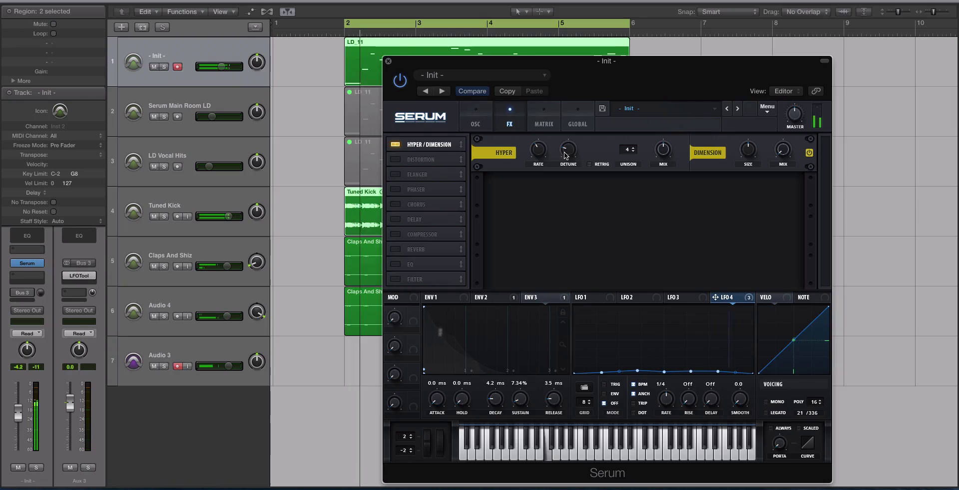
mouse_move(655, 166)
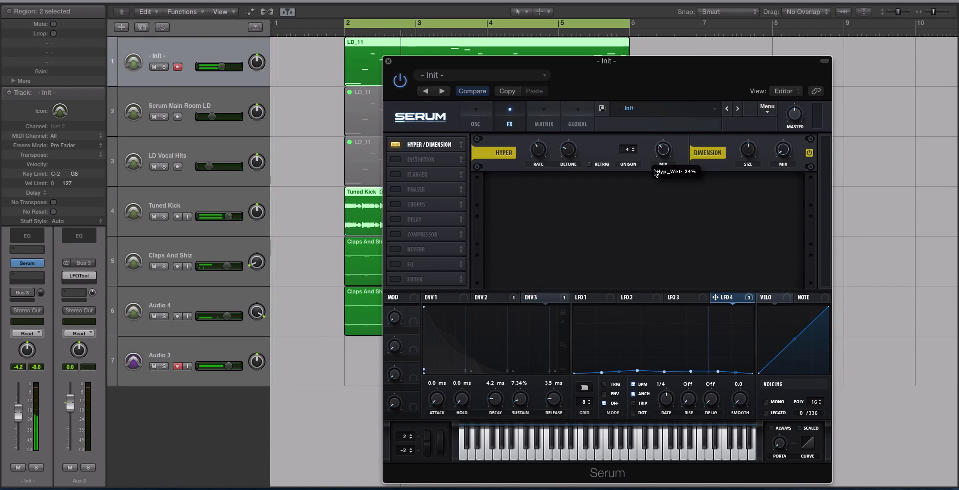
drag(654, 173, 654, 175)
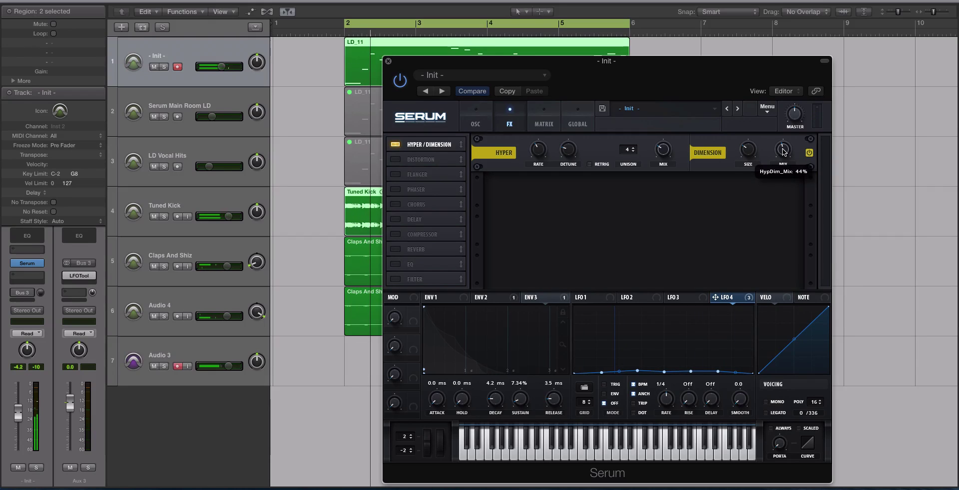
- Turn on HardClip distortion with drive near 51% and a PRE filter at 9813 Hz
click(397, 161)
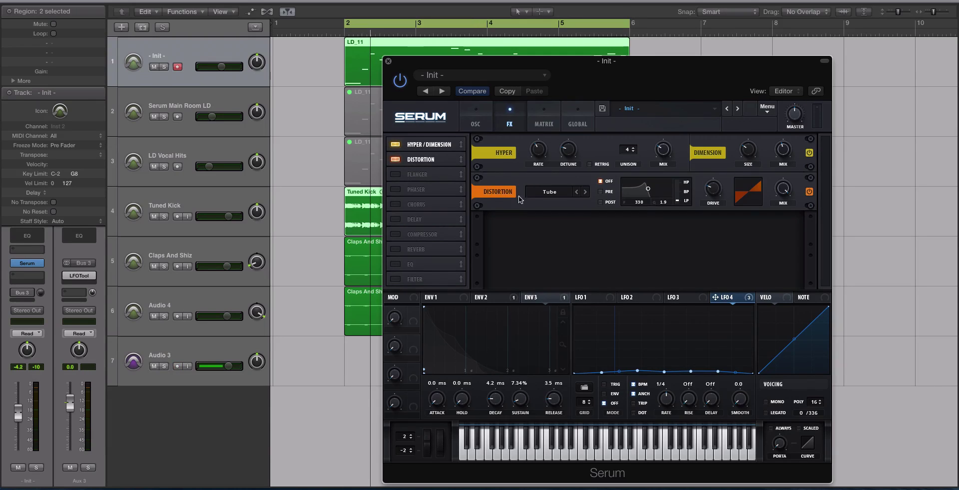
click(544, 193)
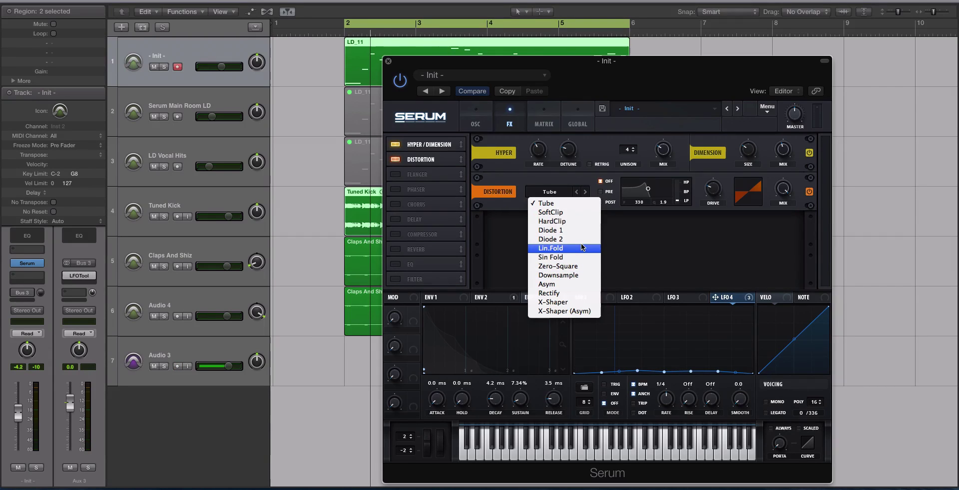
click(572, 221)
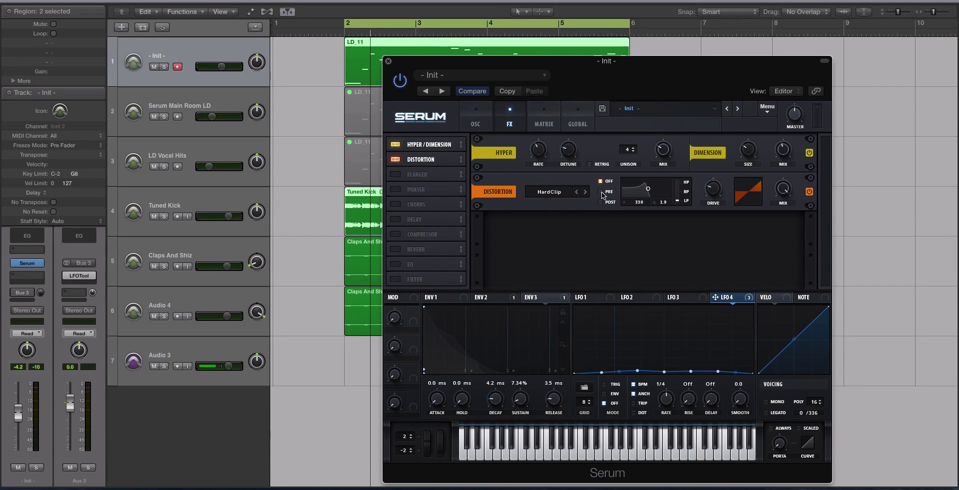
click(329, 84)
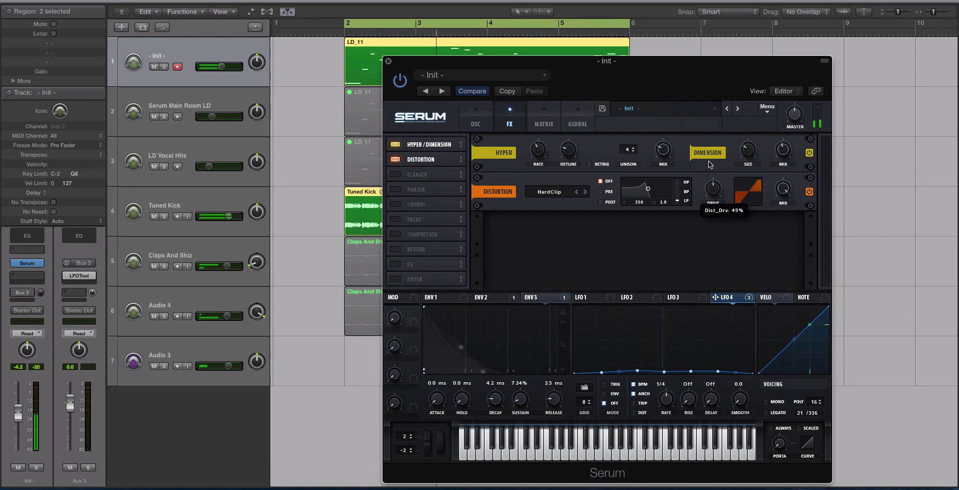
click(357, 70)
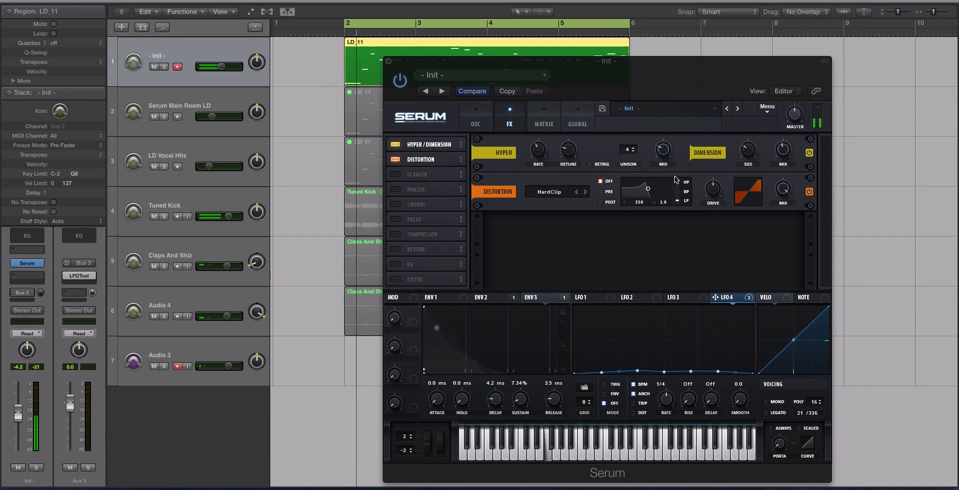
drag(713, 173, 713, 178)
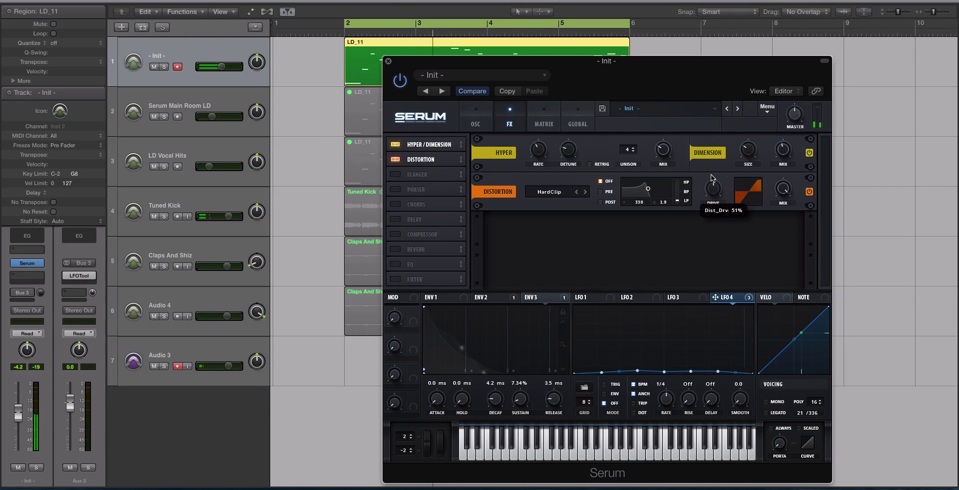
click(601, 192)
drag(648, 189, 670, 191)
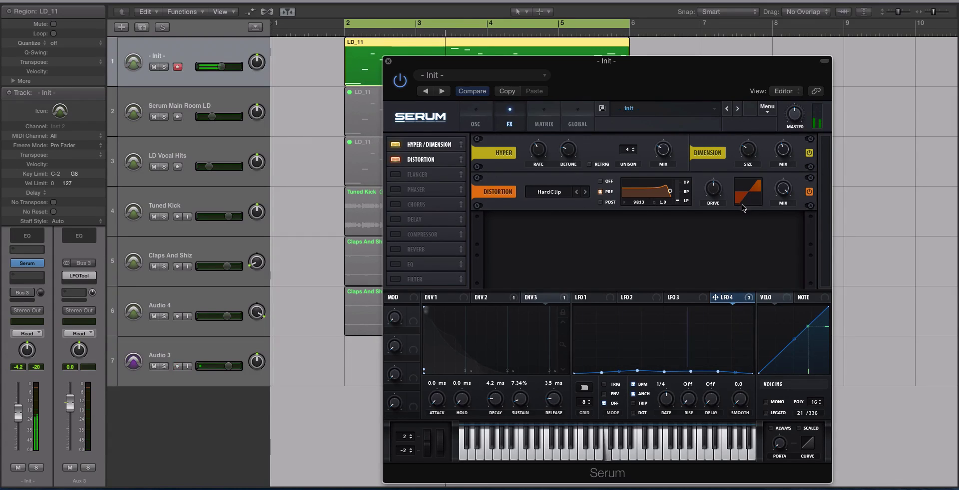
mouse_move(755, 194)
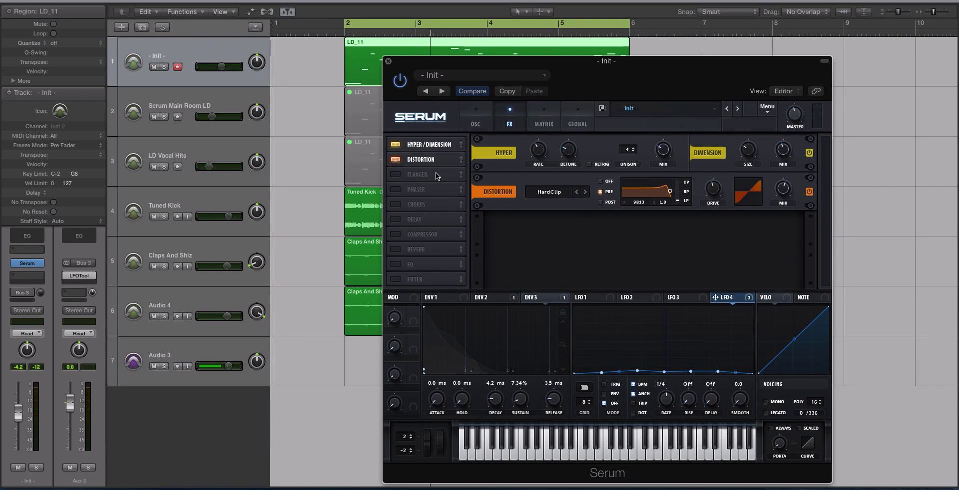
- Move the Filter effect to third place, enable it and set its type to SampHold
mouse_move(436, 173)
mouse_down()
mouse_move(436, 154)
mouse_move(433, 175)
mouse_up()
drag(436, 279, 435, 171)
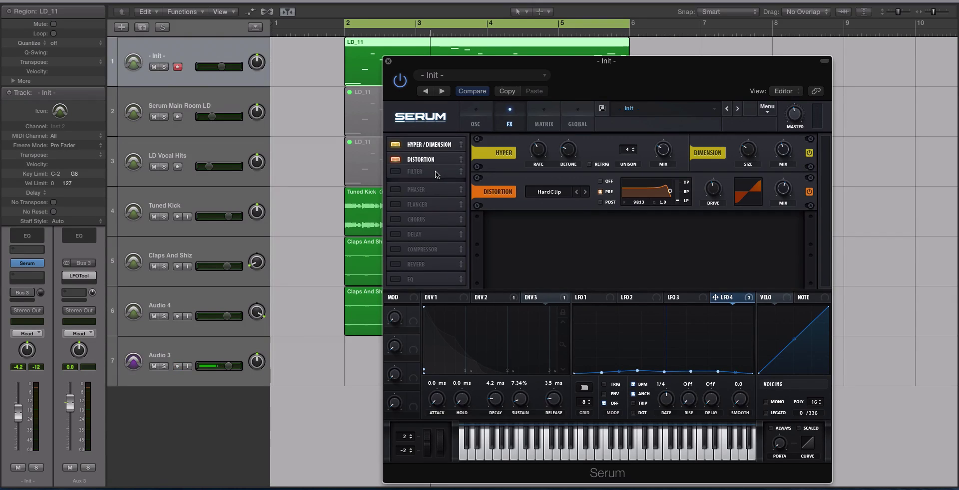
click(397, 174)
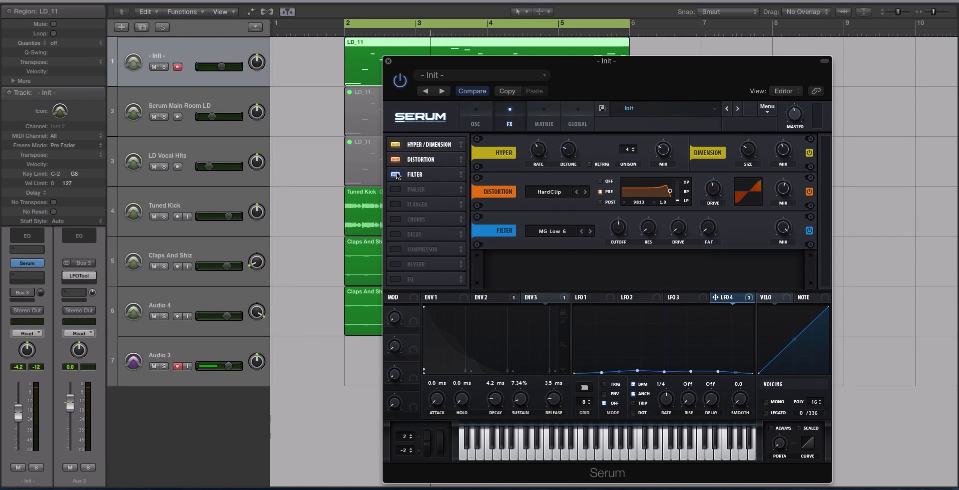
click(557, 233)
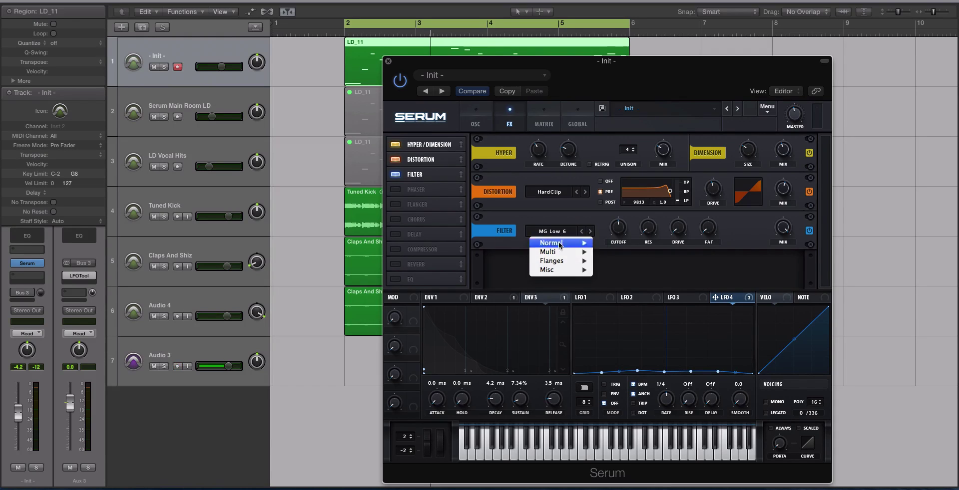
mouse_move(563, 270)
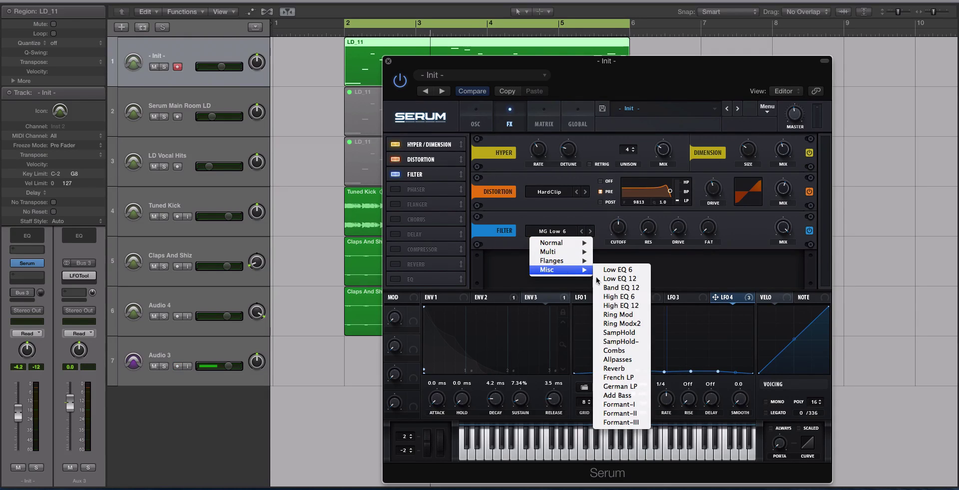
click(644, 336)
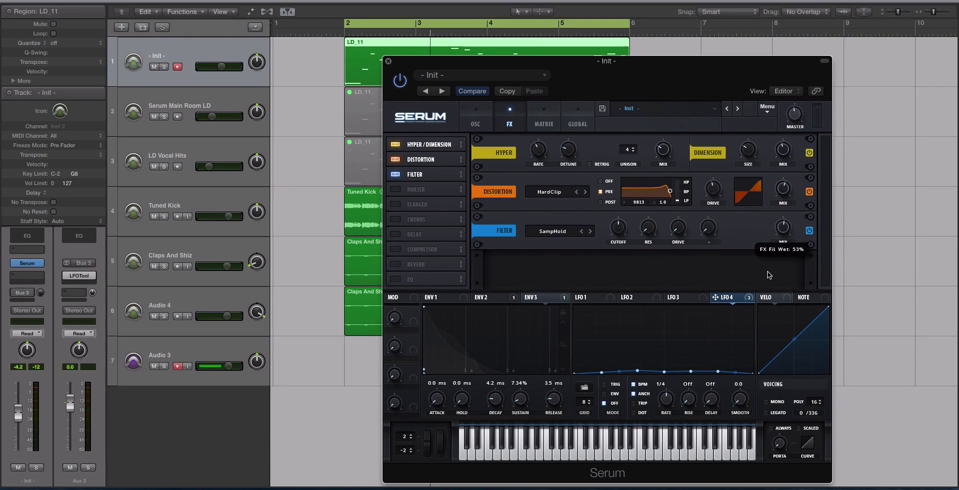
- Raise the filter resonance to 64% and drive to 39%, and lower track 1 to -4.9 dB
scroll(782, 230, down, 5)
click(351, 65)
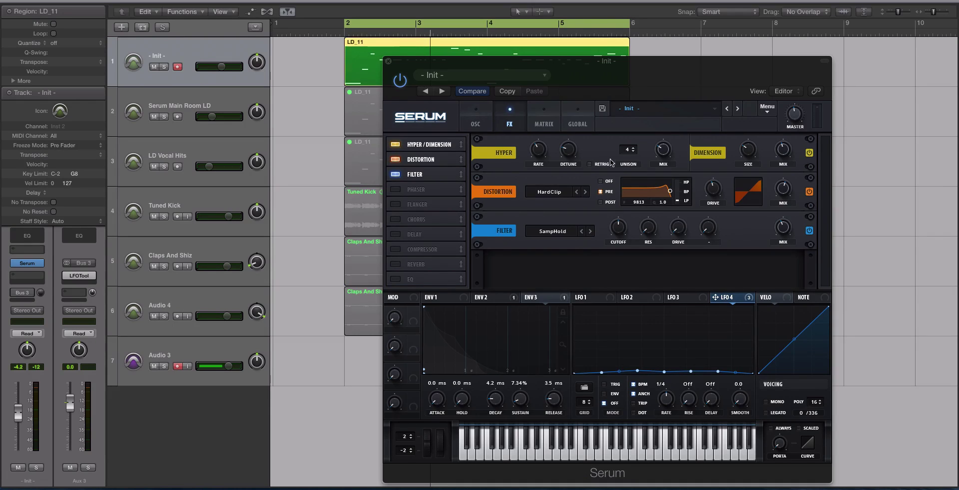
key(space)
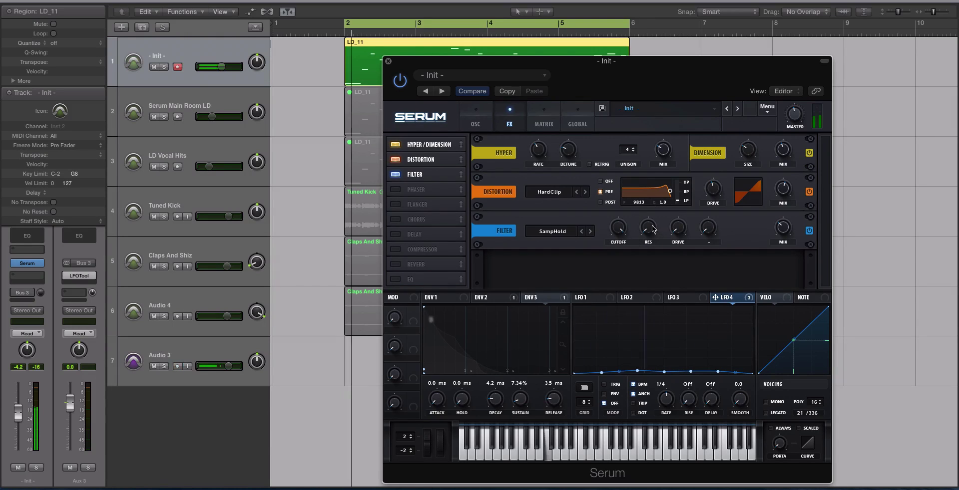
drag(654, 229, 640, 147)
drag(679, 228, 675, 186)
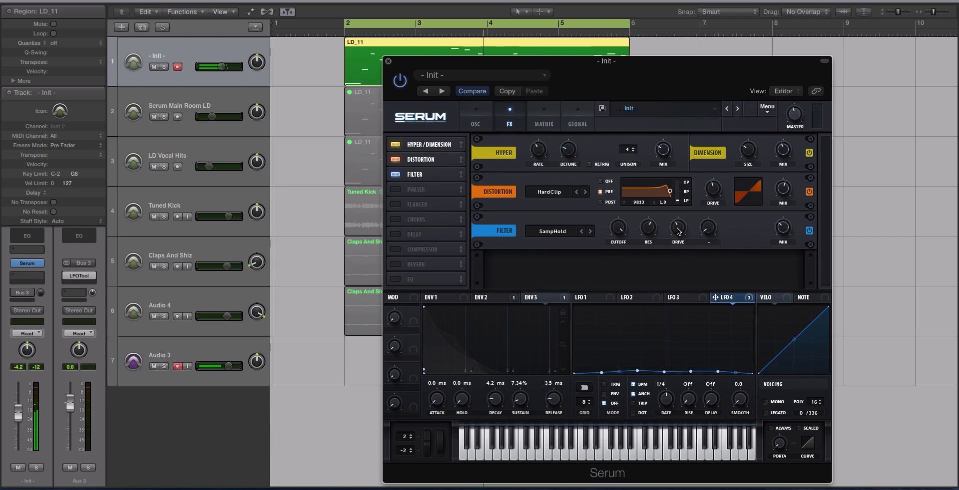
key(space)
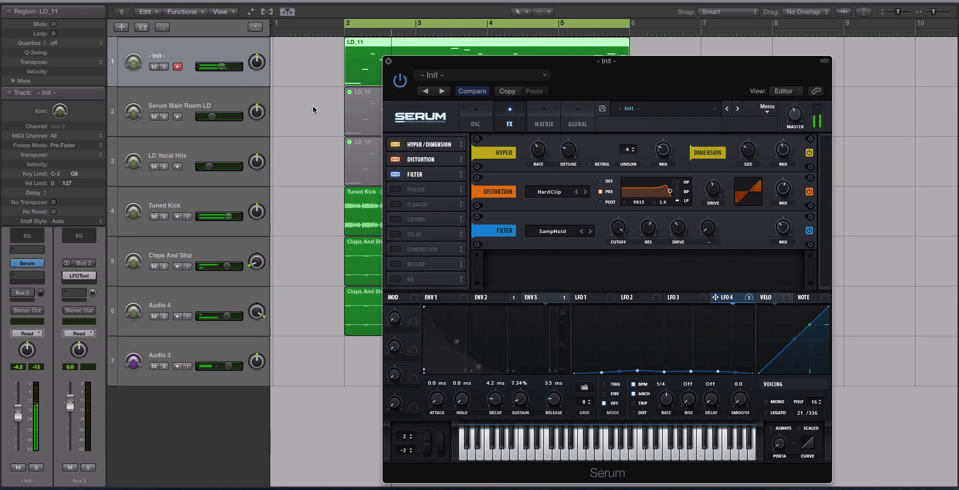
drag(221, 66, 220, 68)
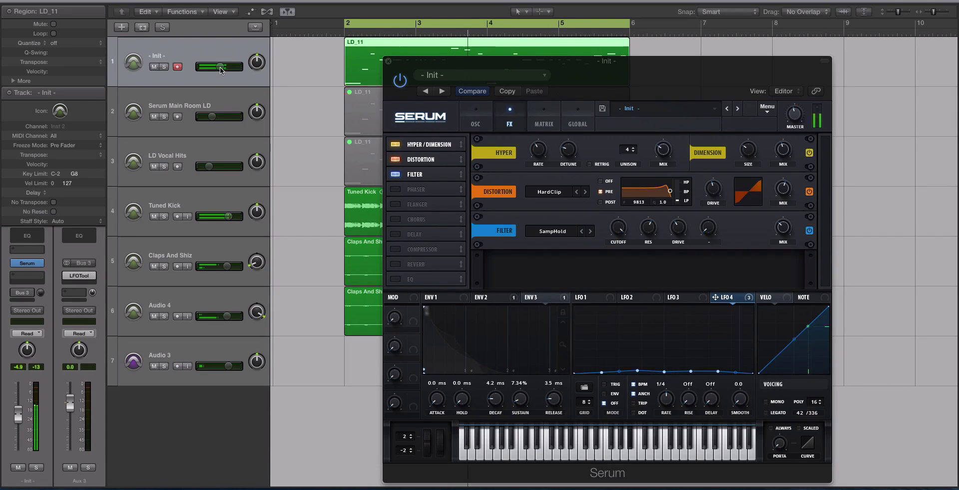
key(space)
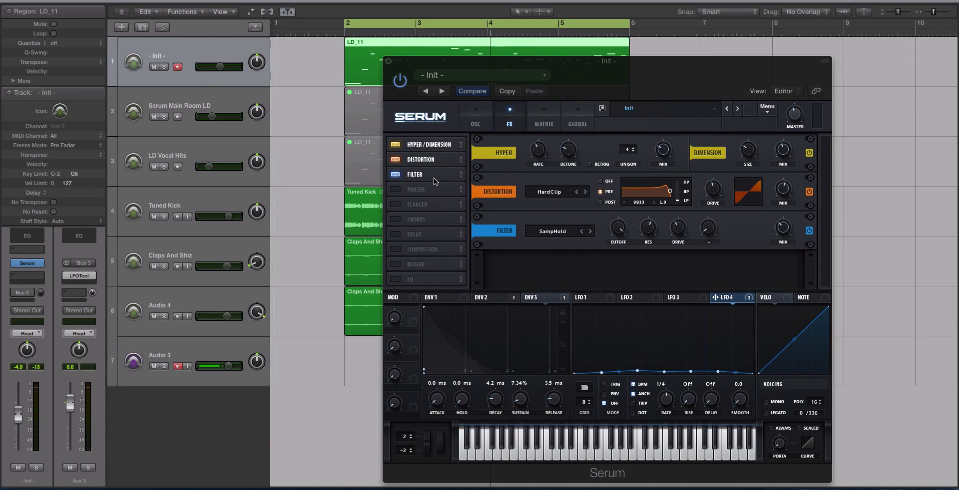
- Enable Serum's Compressor in multiband mode and set its gain to about 13.3 dB
click(409, 250)
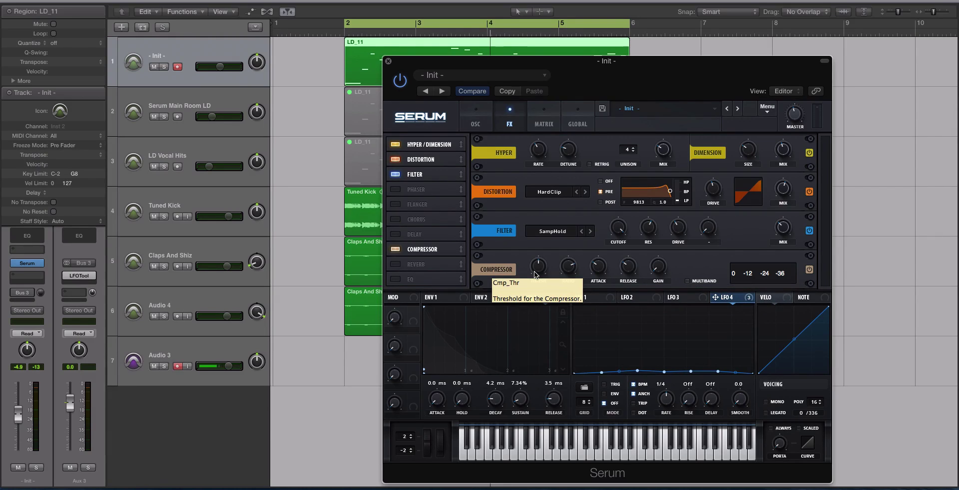
click(687, 282)
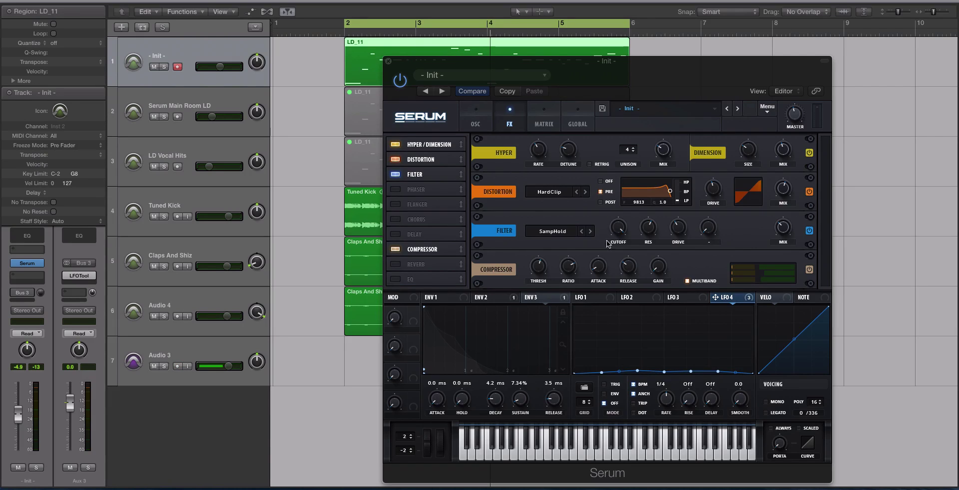
mouse_move(629, 276)
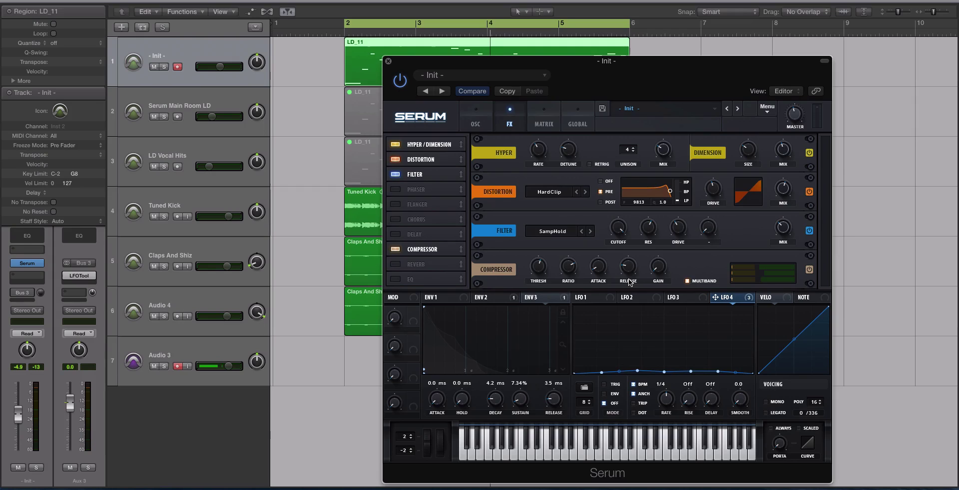
mouse_move(659, 273)
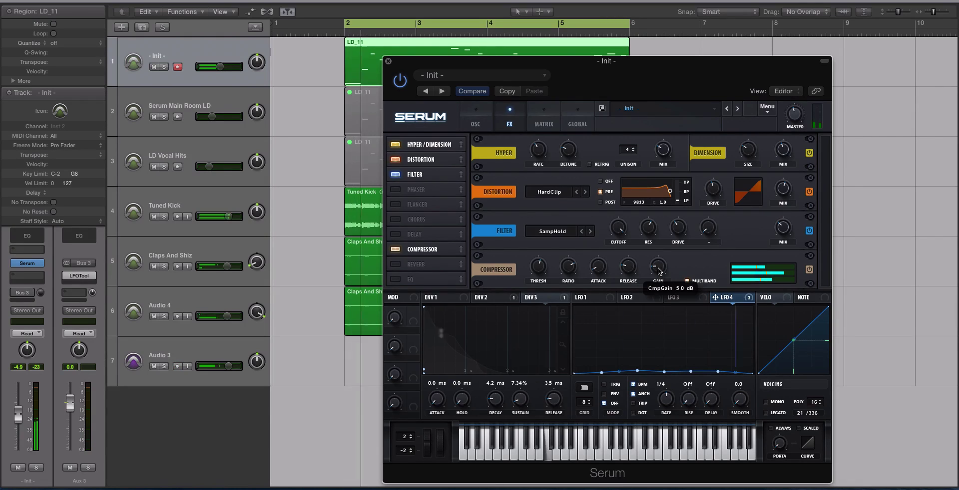
drag(659, 272, 660, 257)
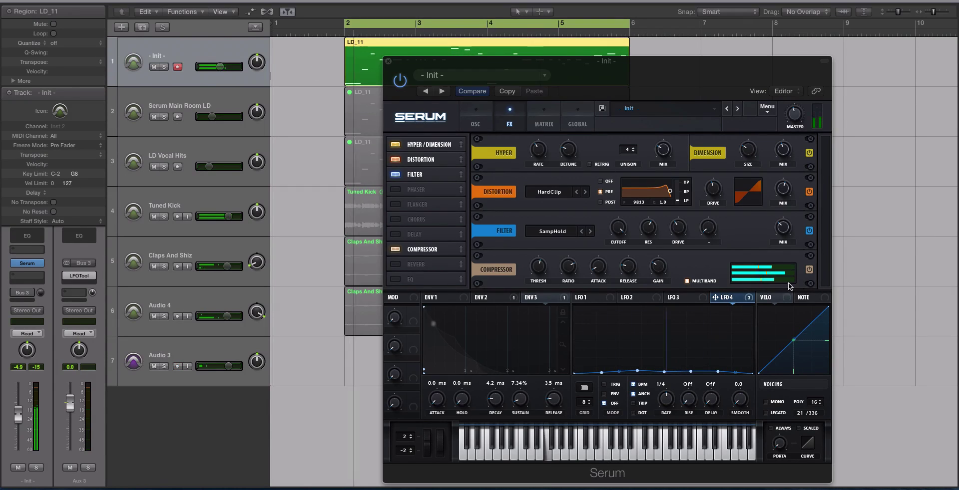
key(space)
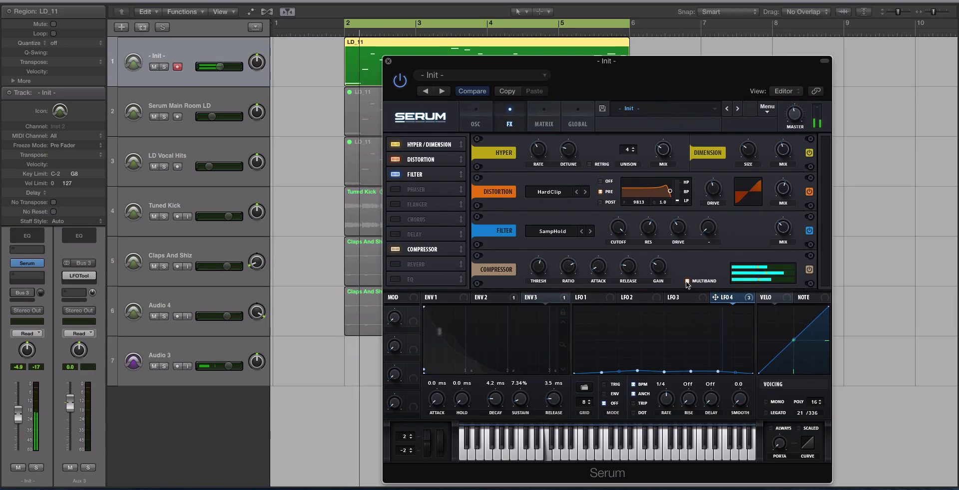
key(space)
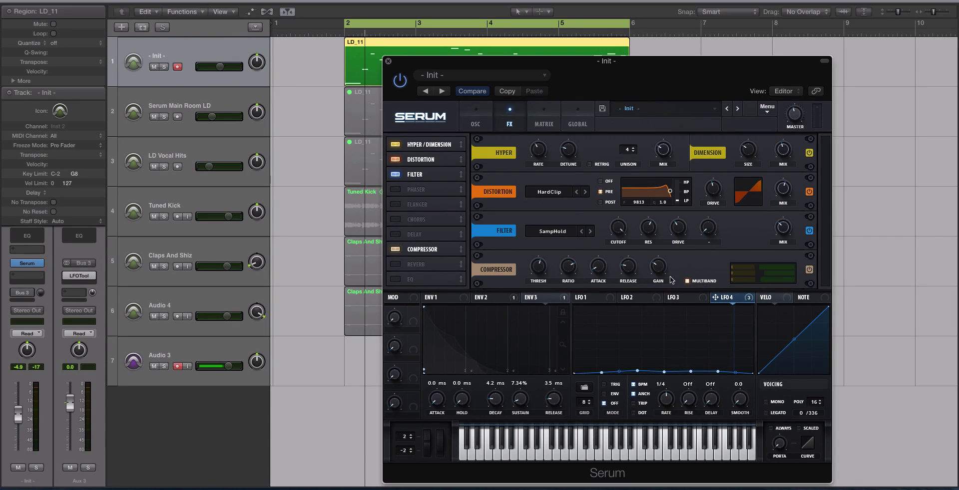
mouse_move(657, 258)
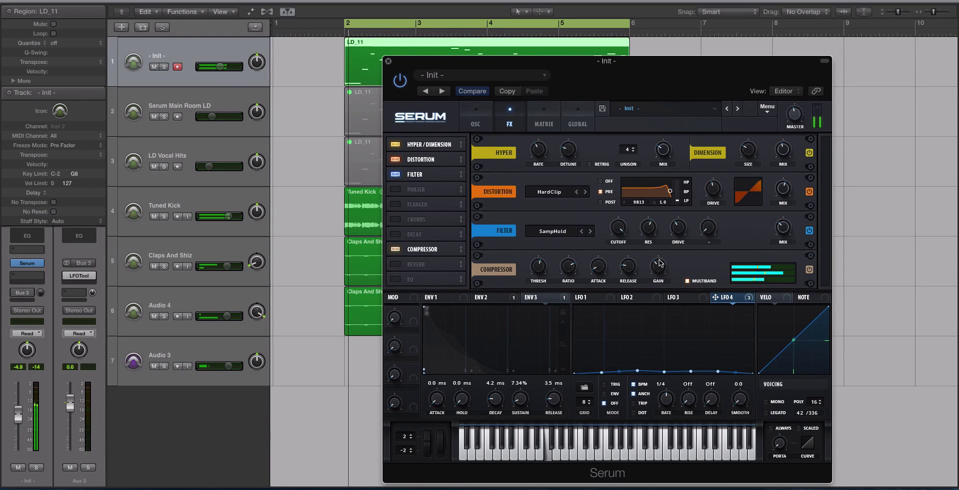
drag(660, 263, 661, 269)
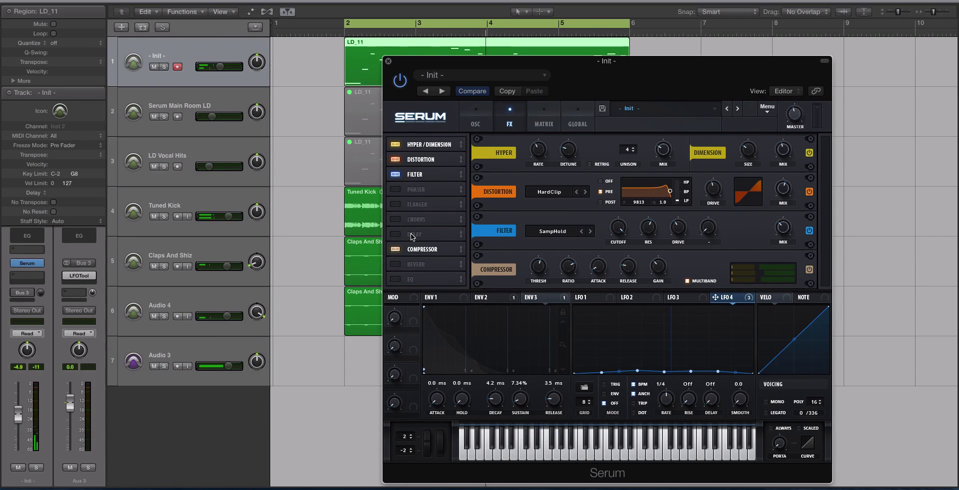
- Place Delay after the Compressor, linked at 1/8 dotted in Ping-Pong mode, with lower filter and mix
drag(410, 233, 424, 258)
click(399, 250)
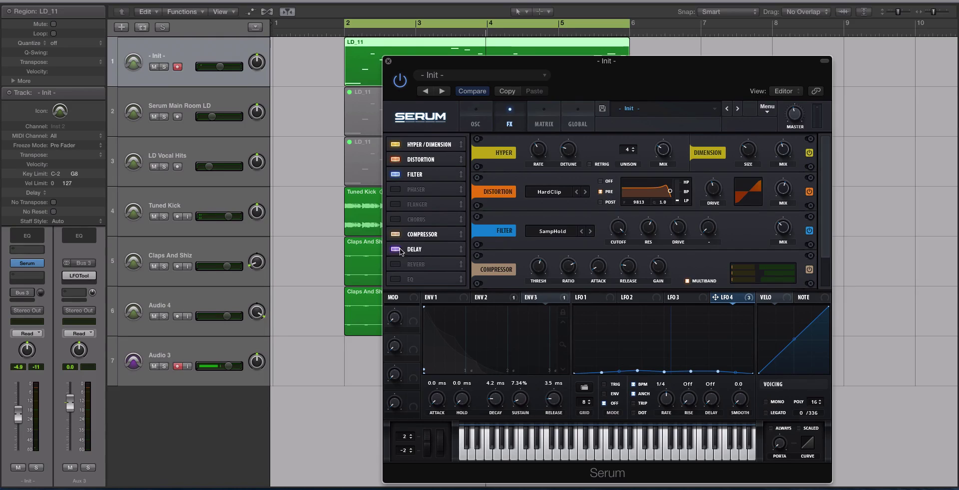
scroll(824, 262, down, 2)
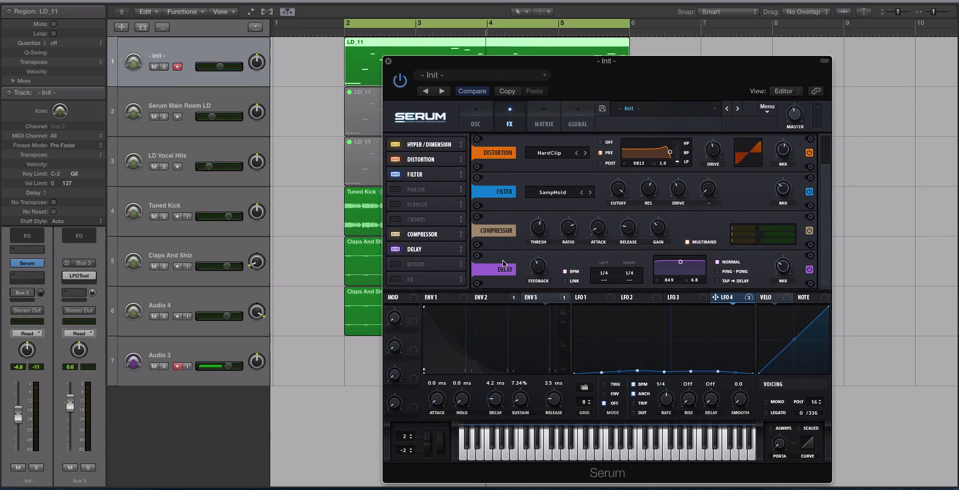
click(572, 281)
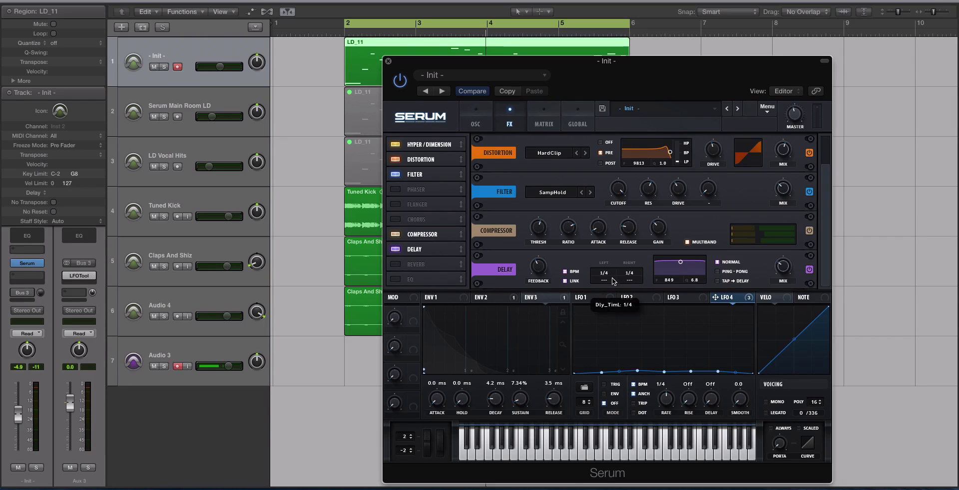
drag(610, 280, 611, 218)
key(space)
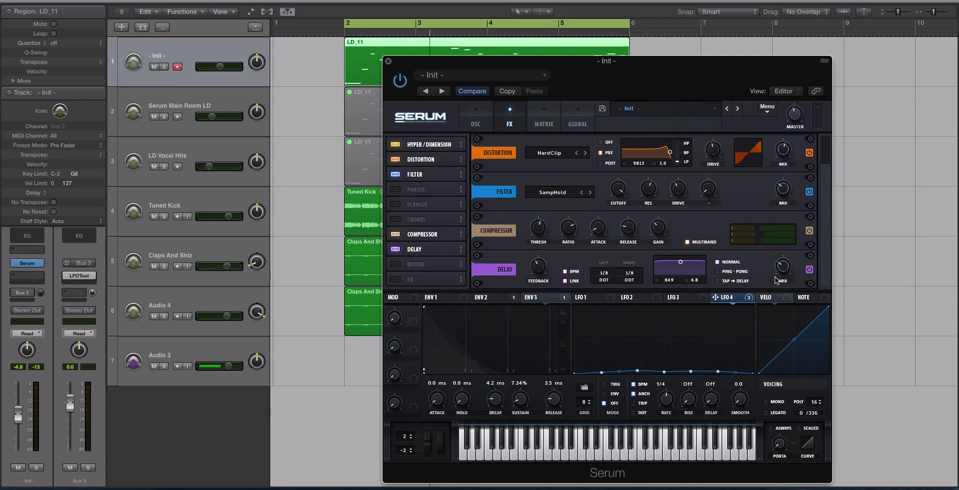
click(718, 272)
drag(680, 262, 680, 273)
drag(784, 269, 782, 273)
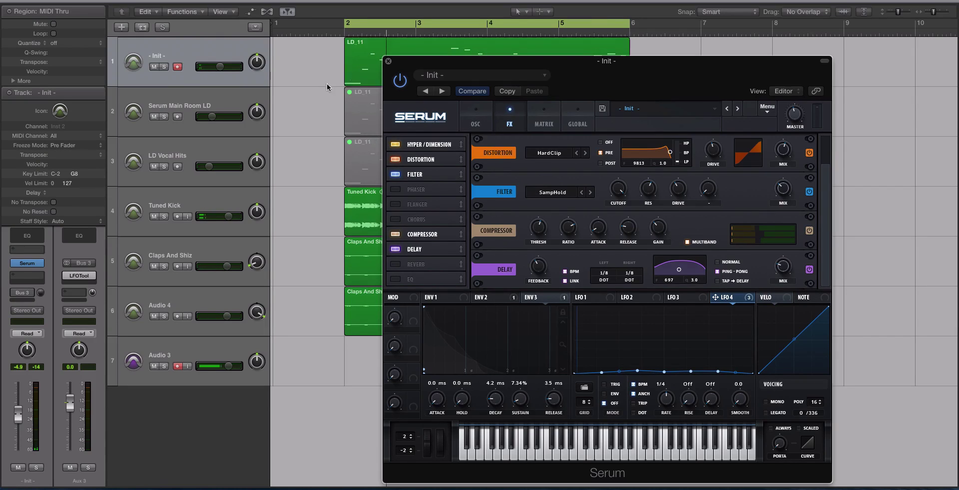
drag(360, 68, 361, 68)
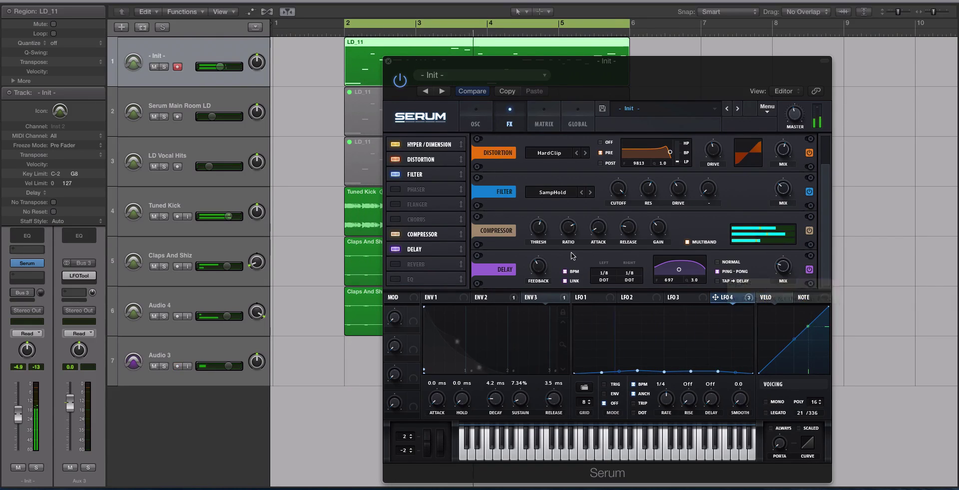
key(space)
- Switch on Reverb at the end of Serum's FX chain and bring up the LFO 3 editor
click(395, 264)
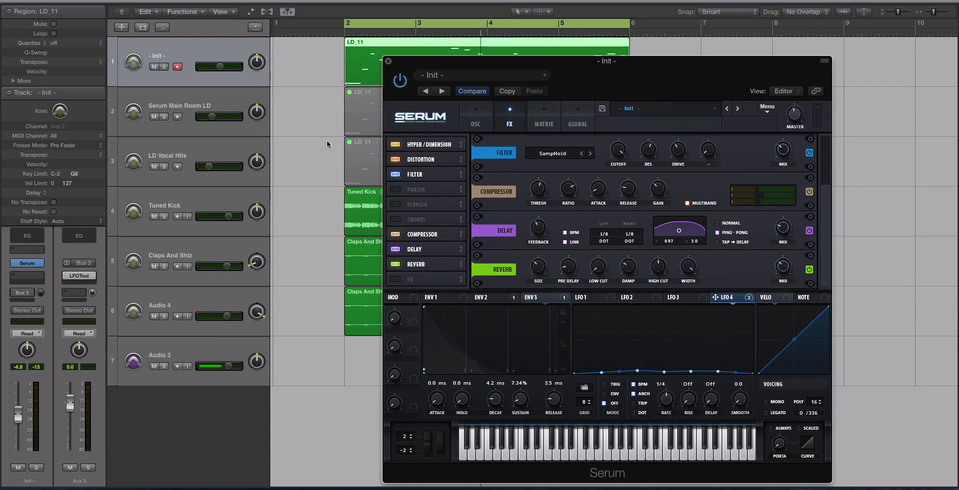
click(349, 75)
- Load the Sidechain SC7 ducking shape into LFO 3
click(682, 298)
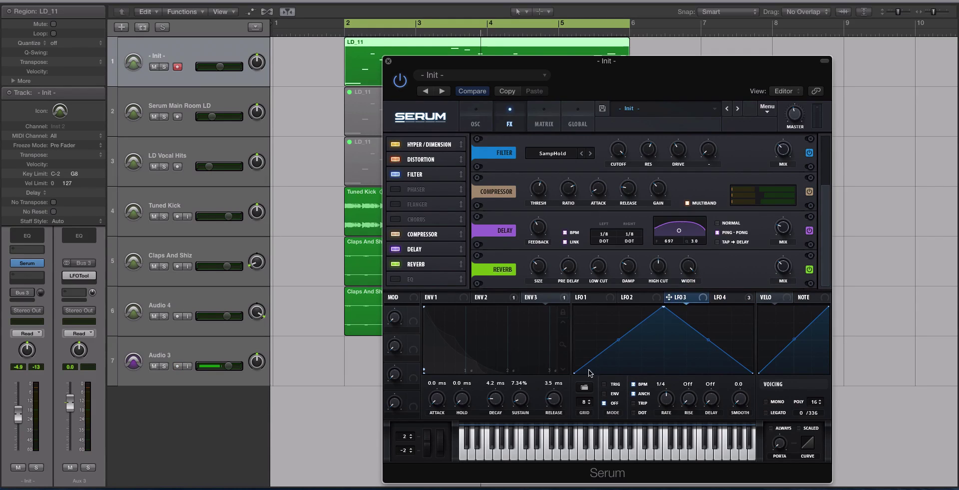
click(582, 389)
mouse_move(615, 405)
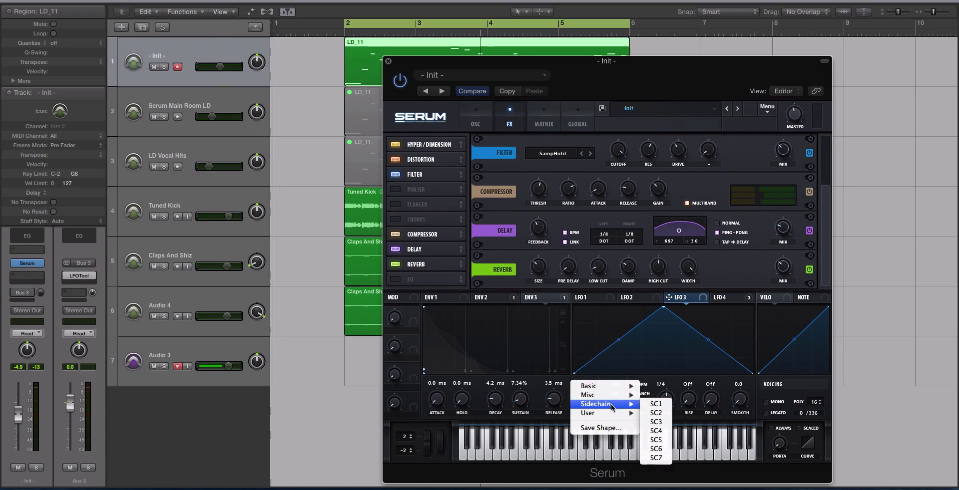
click(656, 458)
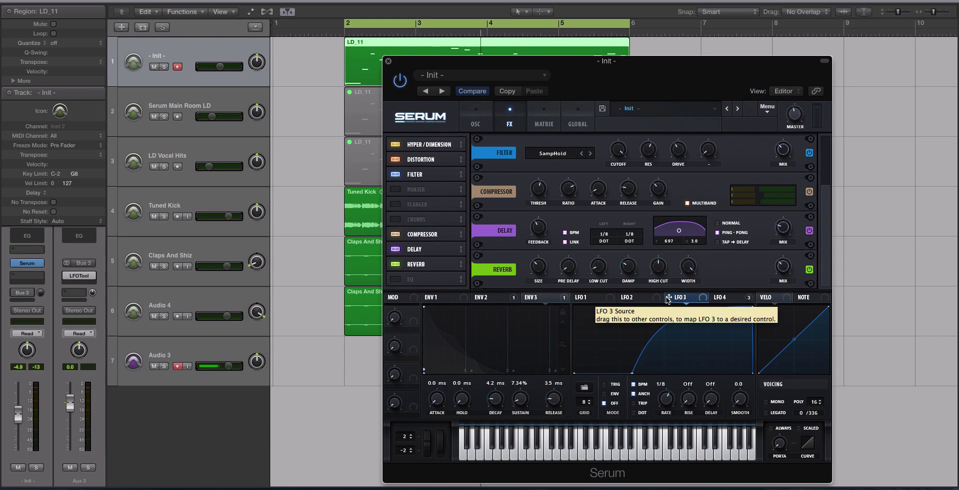
- Route LFO 3 to the reverb pre-delay at a 1/2 rate, then play back to hear it
drag(668, 299, 573, 273)
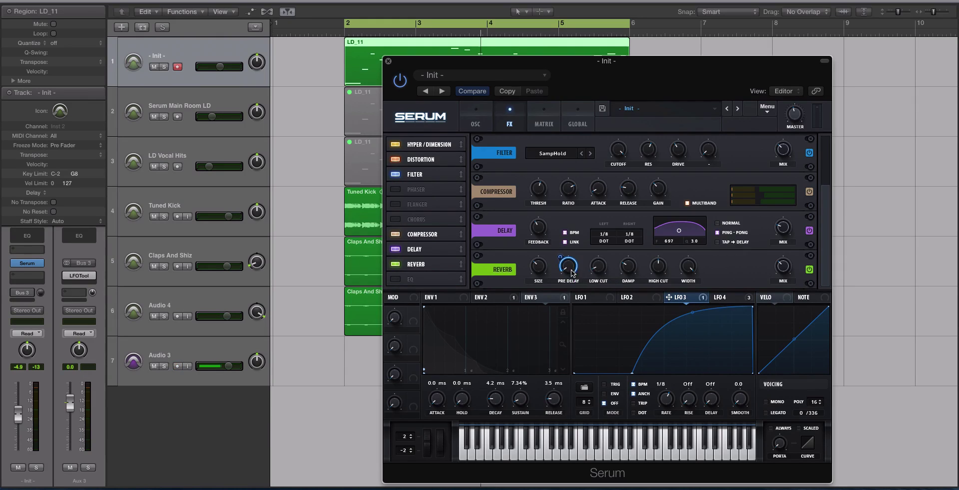
scroll(328, 133, right, 1)
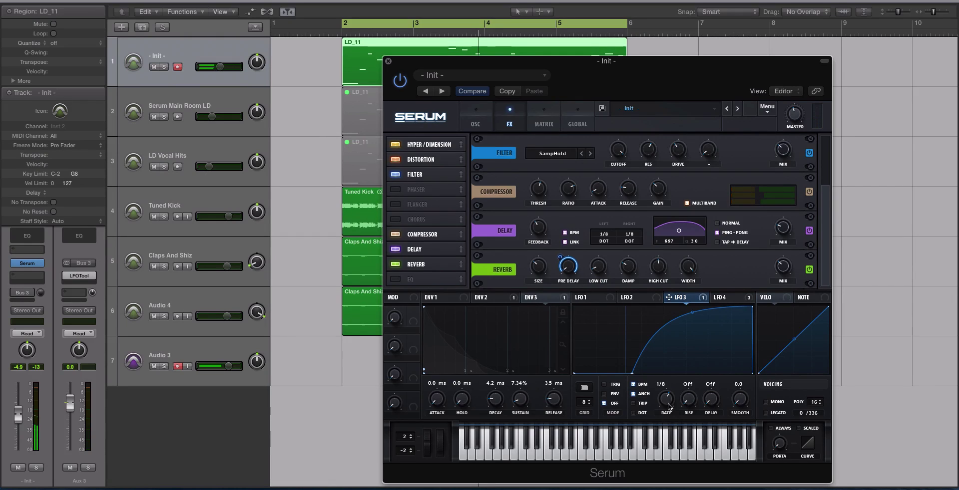
drag(667, 419, 668, 428)
drag(560, 260, 561, 262)
key(space)
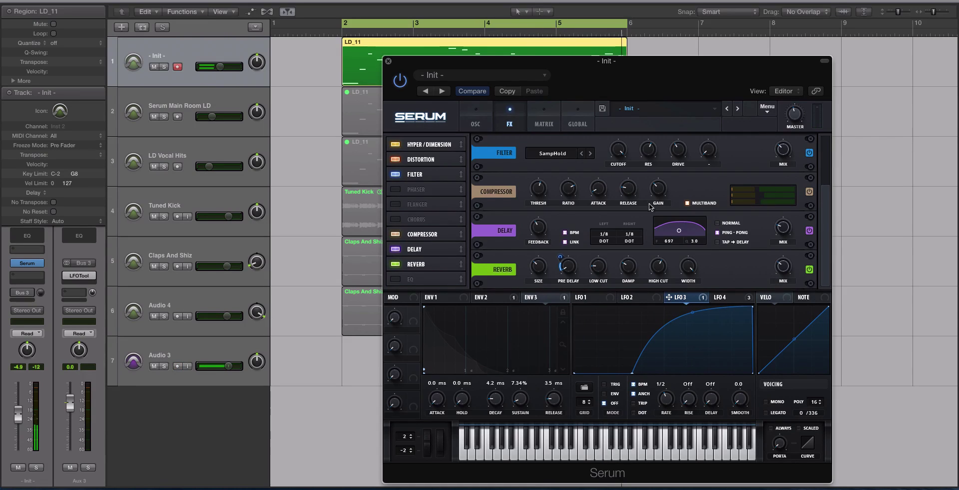
- Raise the EQ's high-band gain to about 1.1 dB, then return to the OSC page
drag(475, 65, 475, 108)
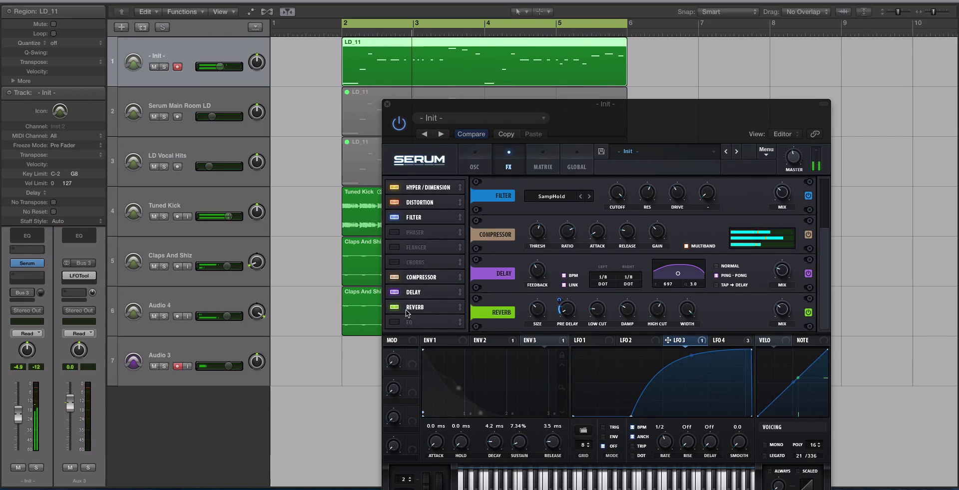
drag(824, 204, 830, 264)
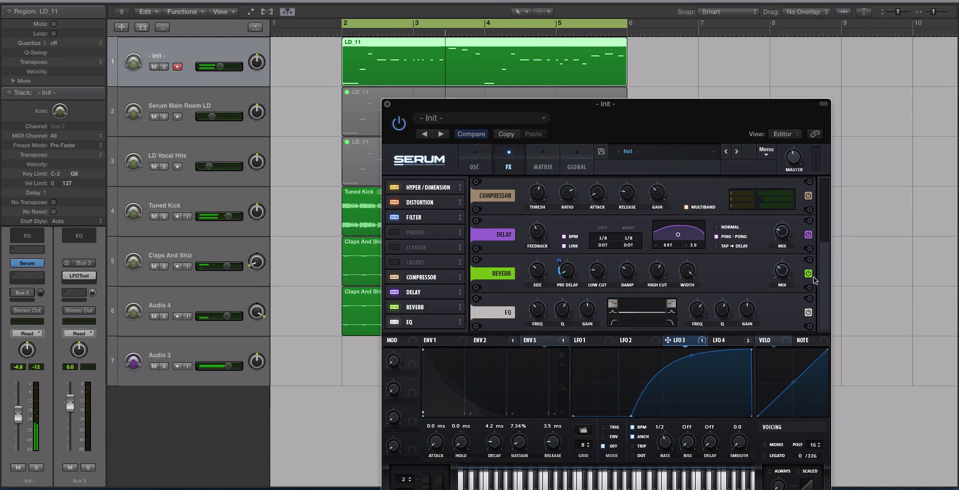
mouse_move(748, 312)
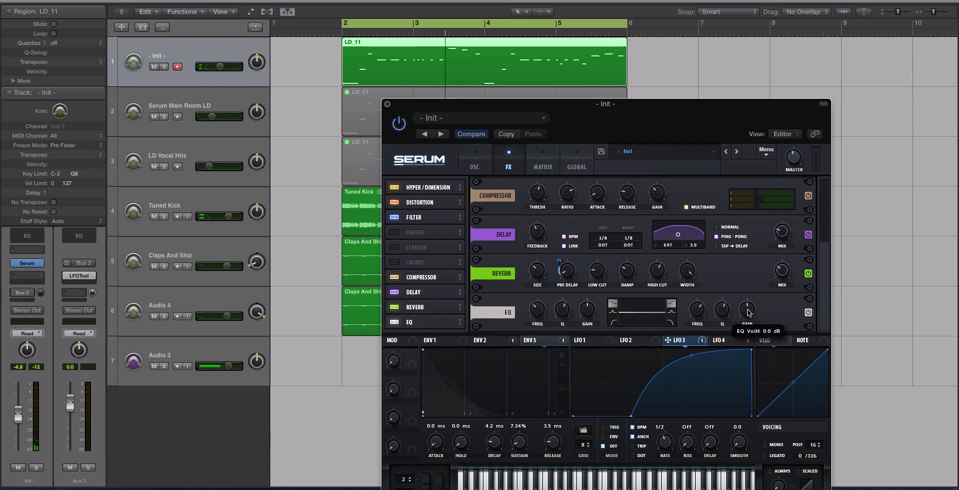
scroll(749, 311, up, 3)
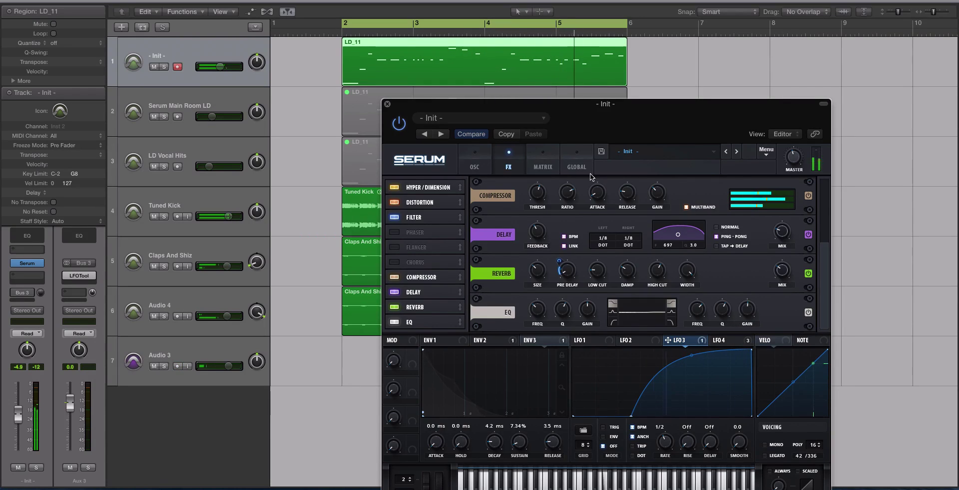
click(474, 156)
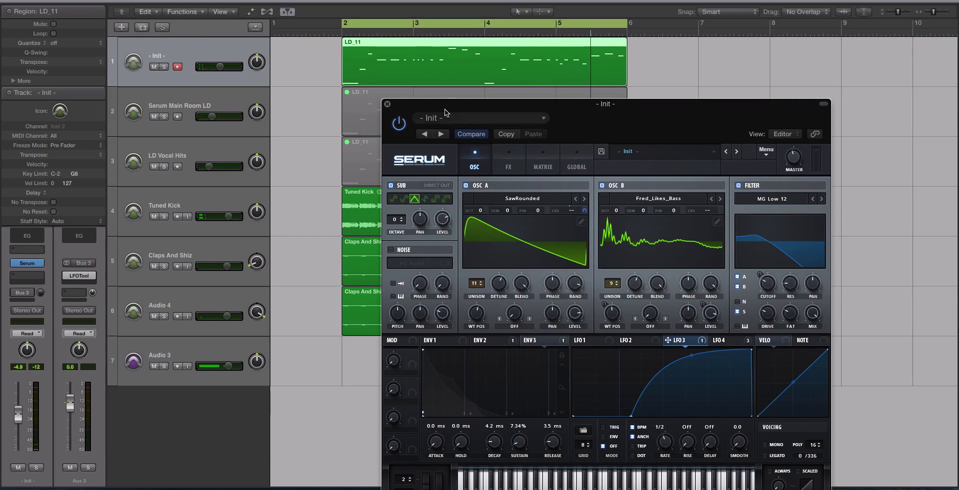
drag(449, 106, 390, 19)
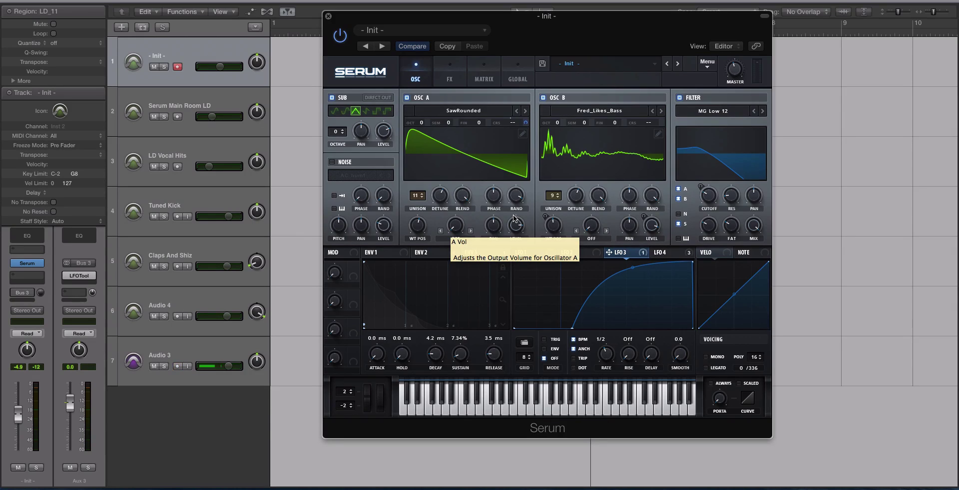
- Route ENV 3 to the HardClip distortion drive with a modulation amount of about 33
click(448, 68)
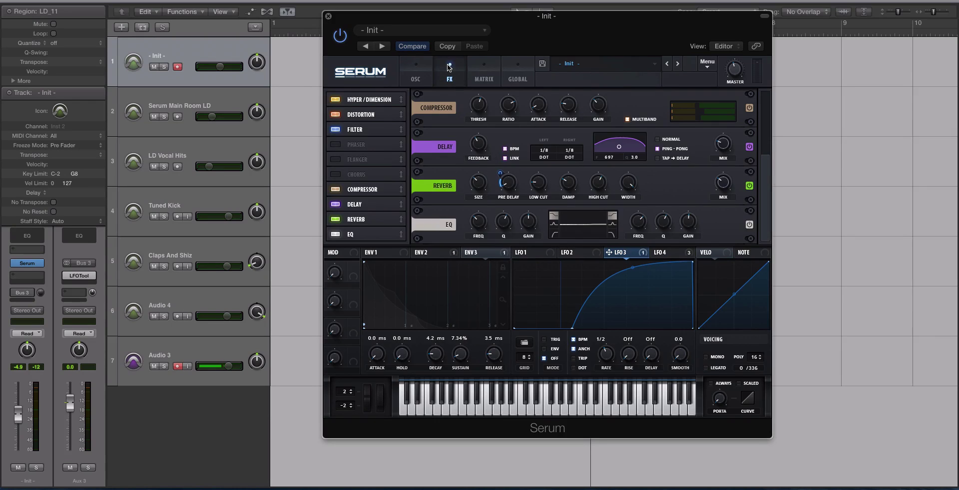
click(429, 253)
click(471, 253)
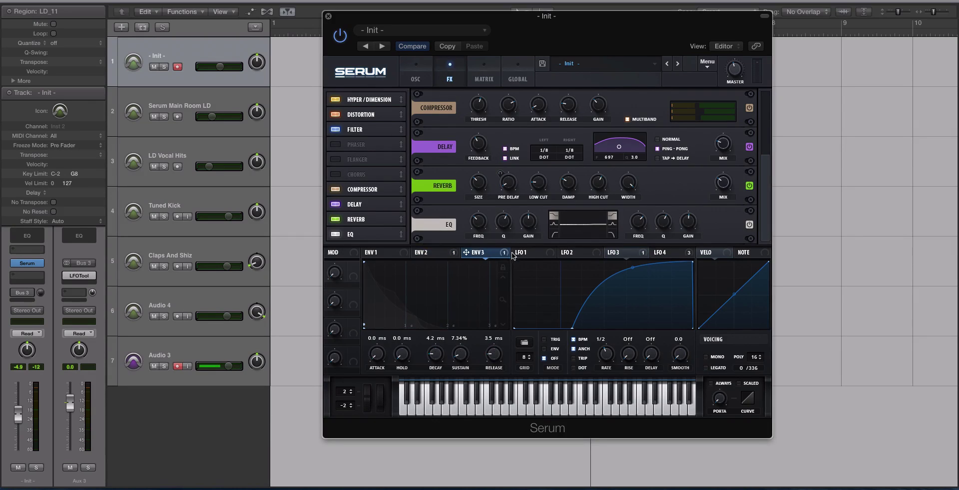
drag(762, 176, 729, 116)
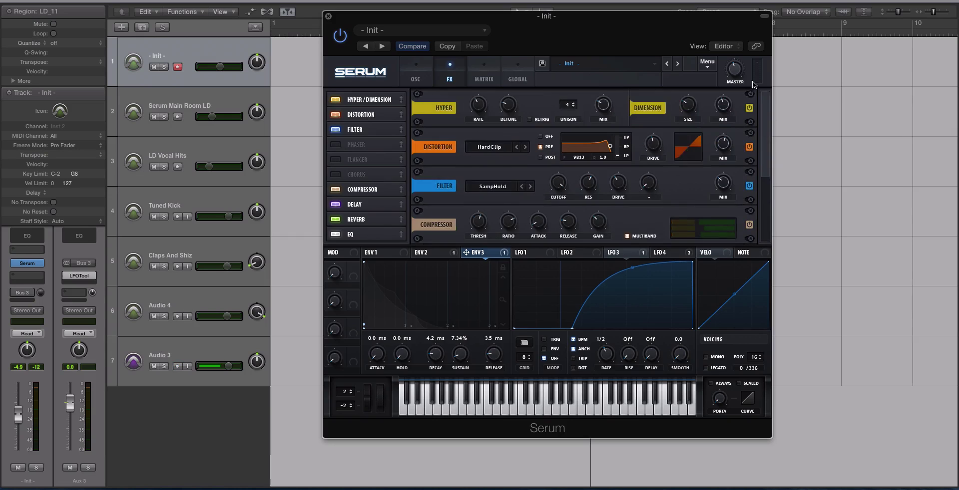
click(522, 253)
drag(481, 254, 643, 141)
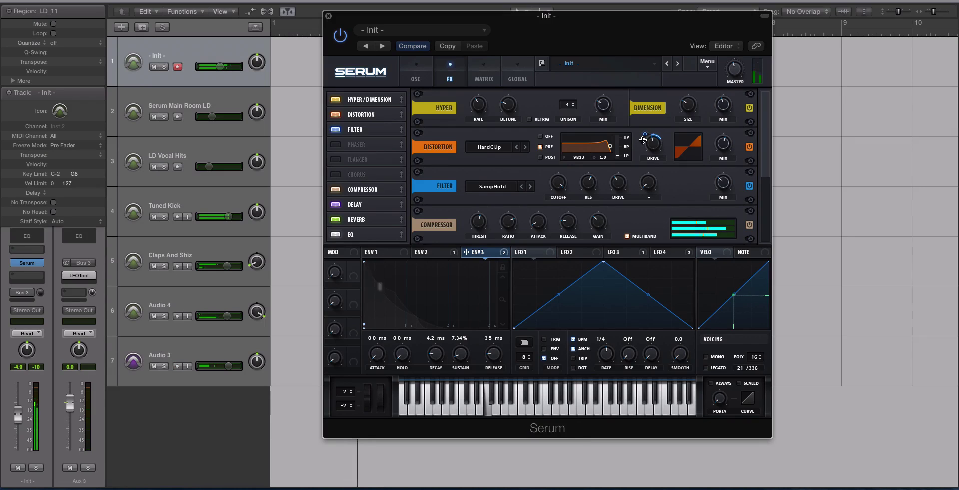
click(643, 133)
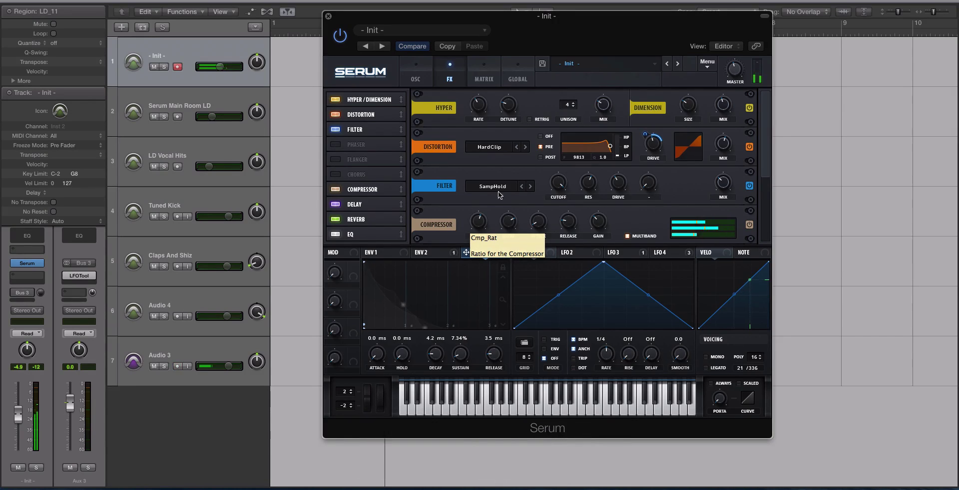
- Route ENV 2 to OSC A's phase at an amount of 18, then show LFO 3's shape
click(415, 75)
click(423, 254)
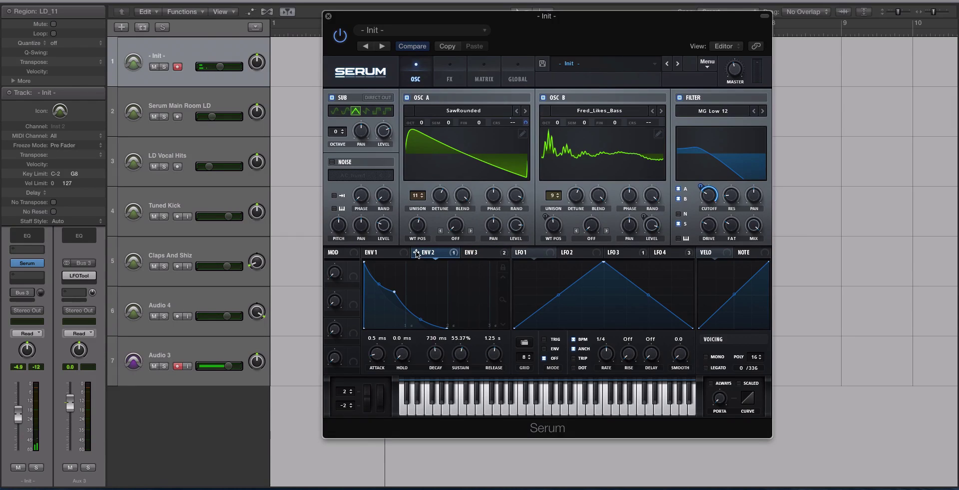
drag(416, 253, 482, 227)
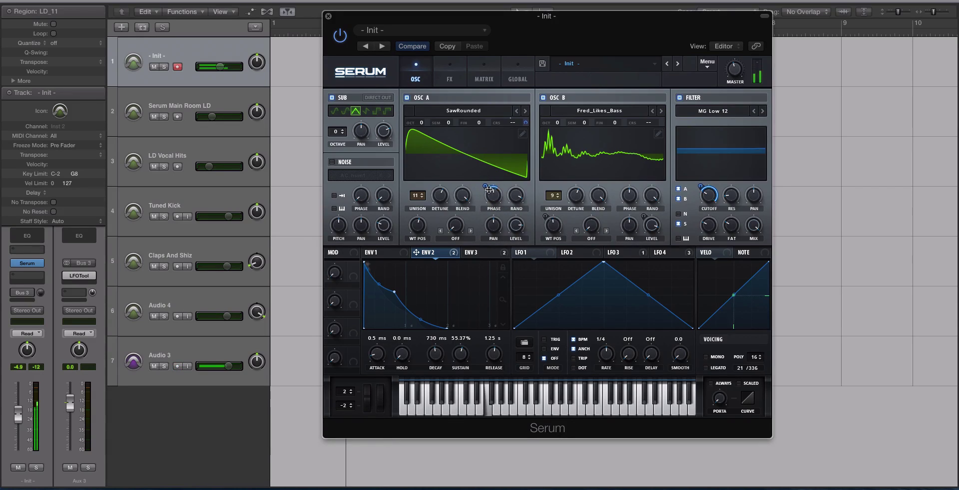
mouse_move(487, 188)
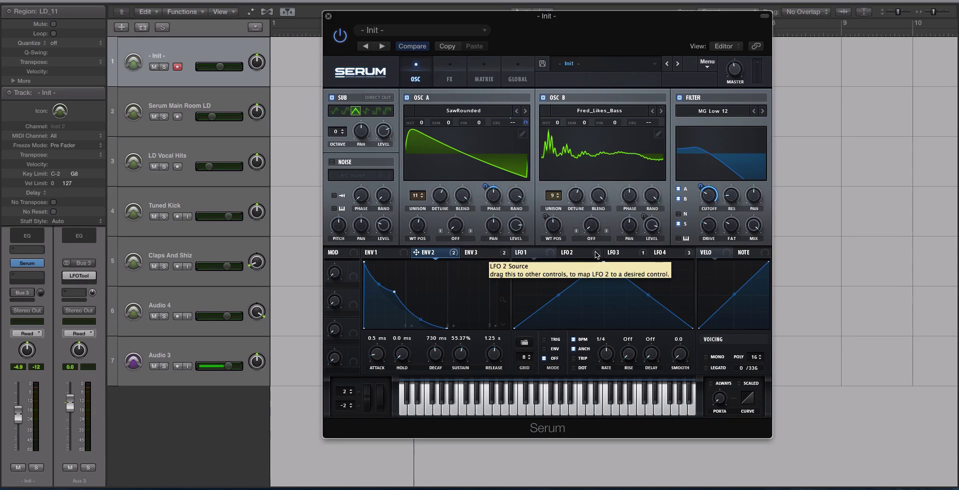
click(618, 255)
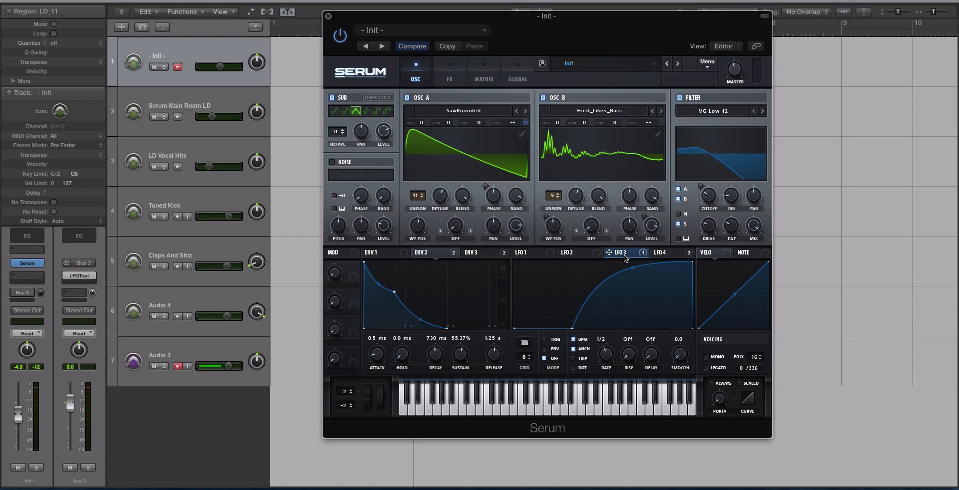
- Load a Sidechain SC ducking shape into LFO 2
click(586, 252)
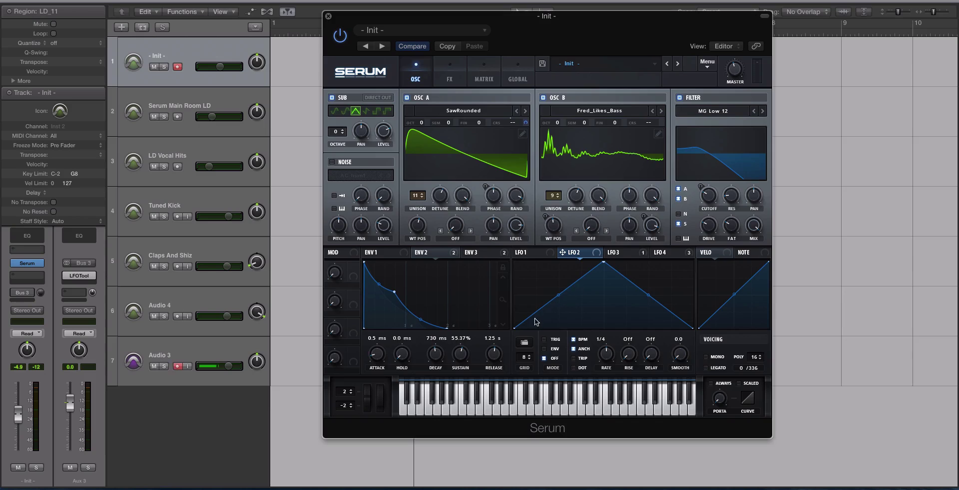
click(524, 343)
mouse_move(557, 361)
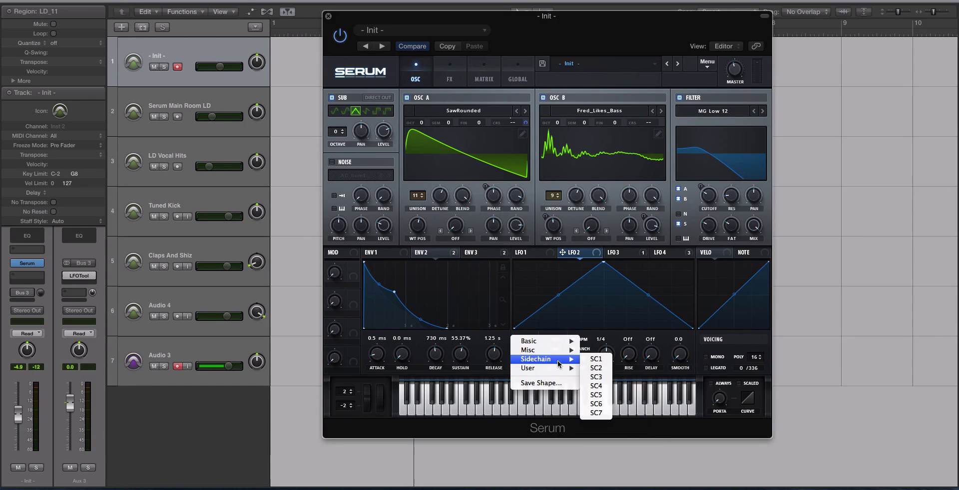
click(596, 395)
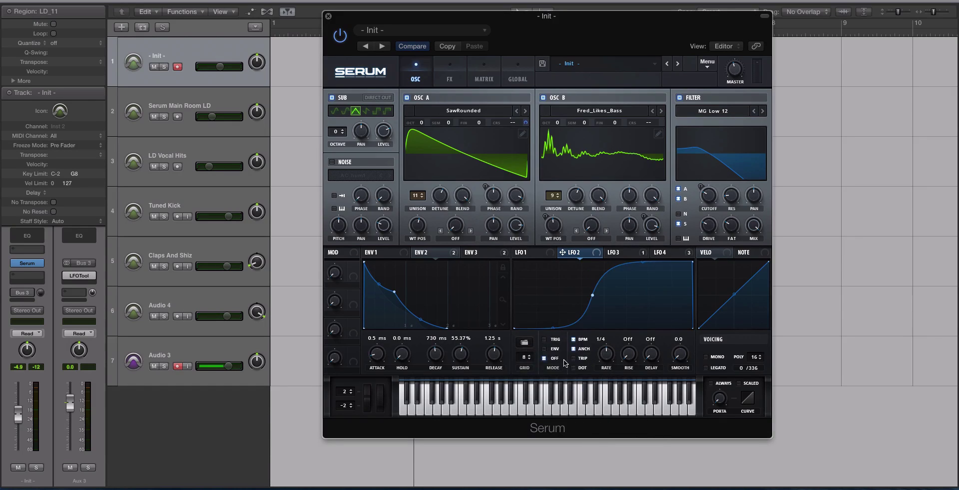
click(532, 346)
mouse_move(556, 361)
click(593, 374)
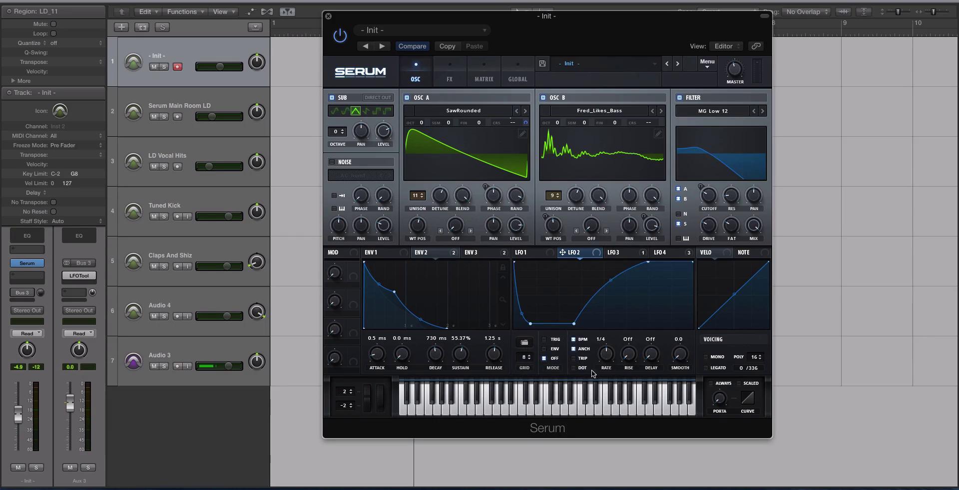
- Add a mod matrix slot sending LFO 2 to Global Amp with a raised amount
click(483, 73)
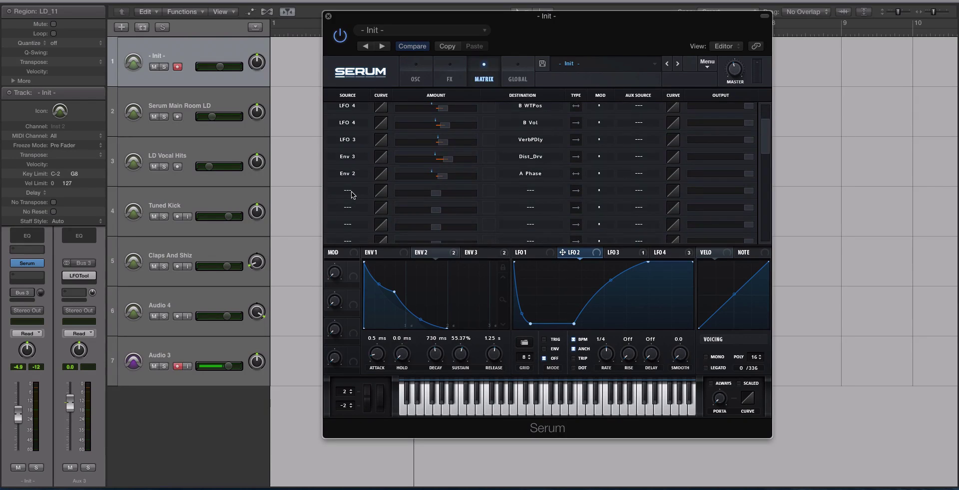
click(352, 194)
click(352, 188)
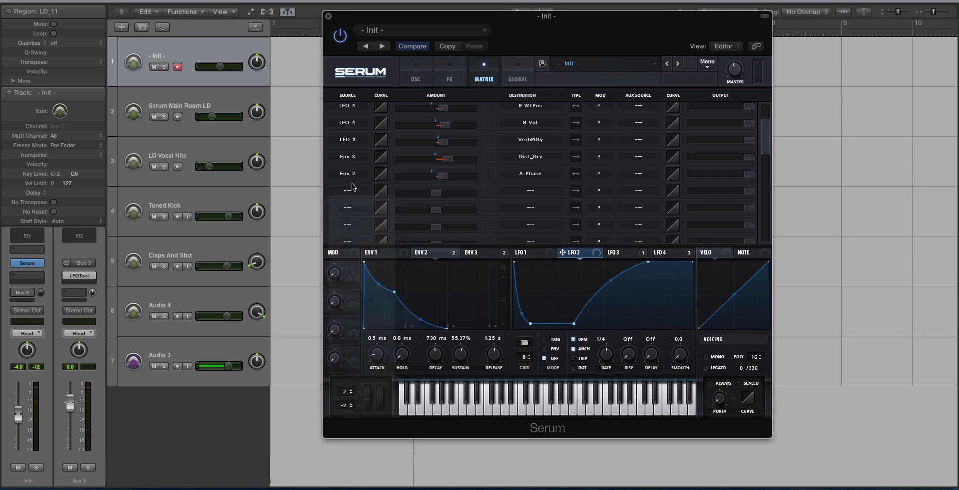
click(413, 65)
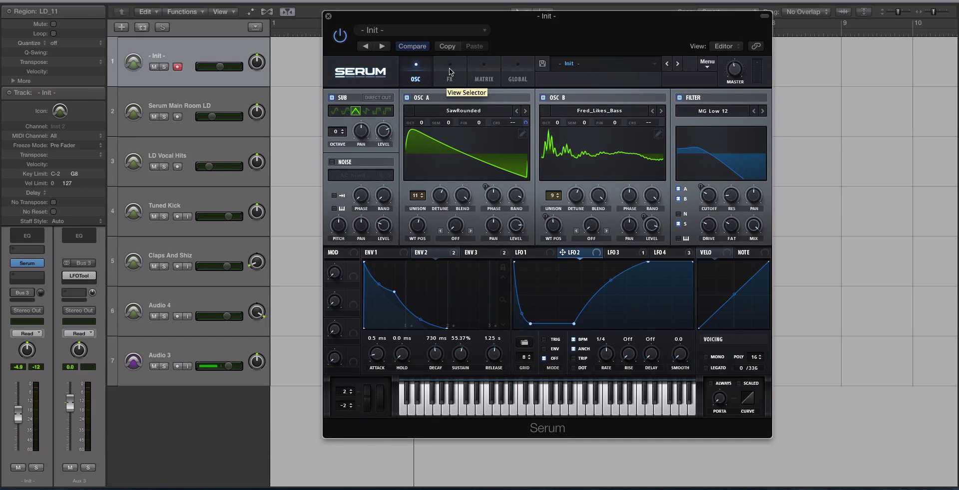
click(482, 68)
click(351, 191)
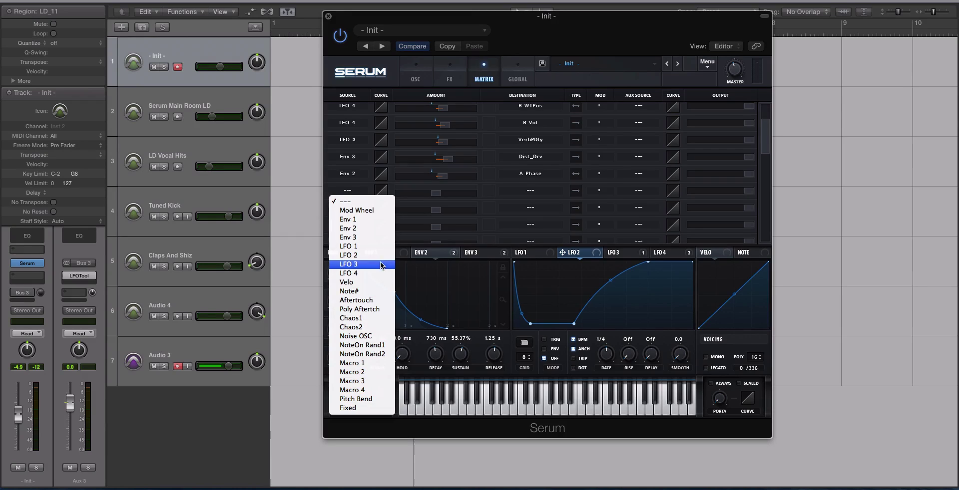
click(377, 255)
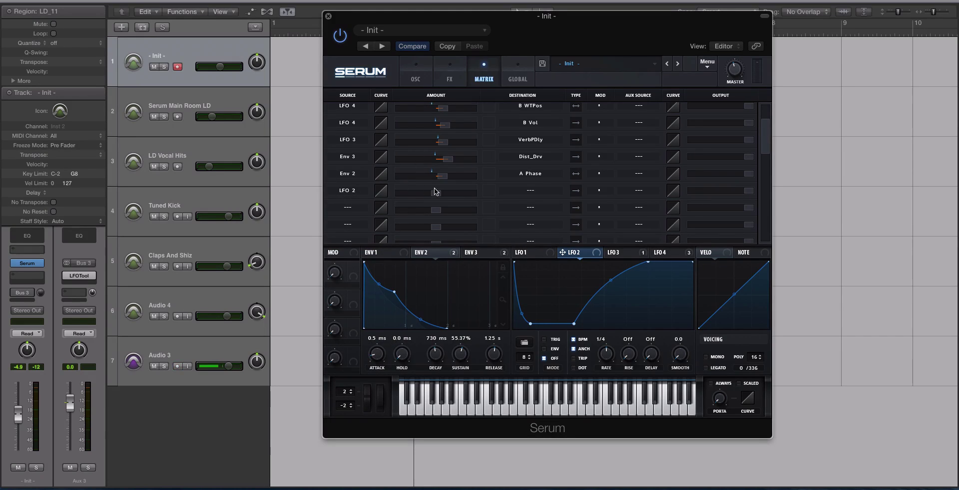
drag(433, 191, 451, 196)
click(527, 193)
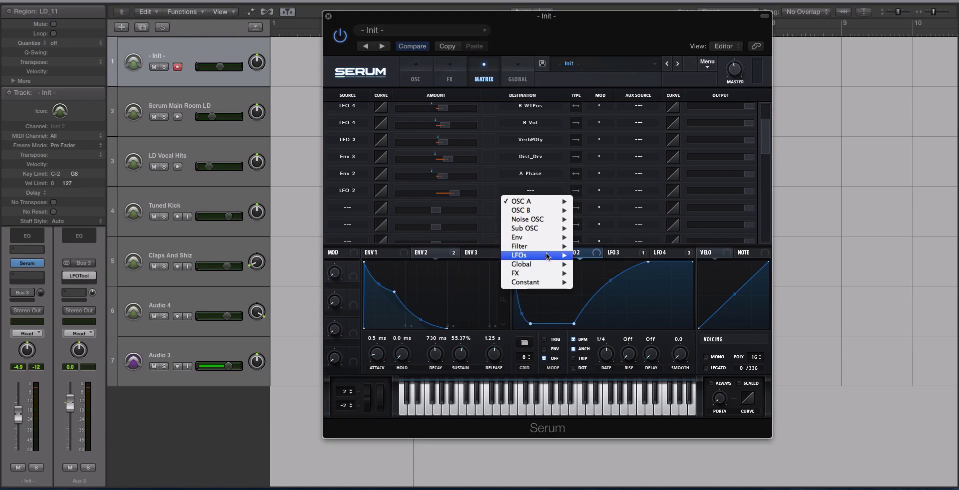
mouse_move(546, 265)
click(594, 270)
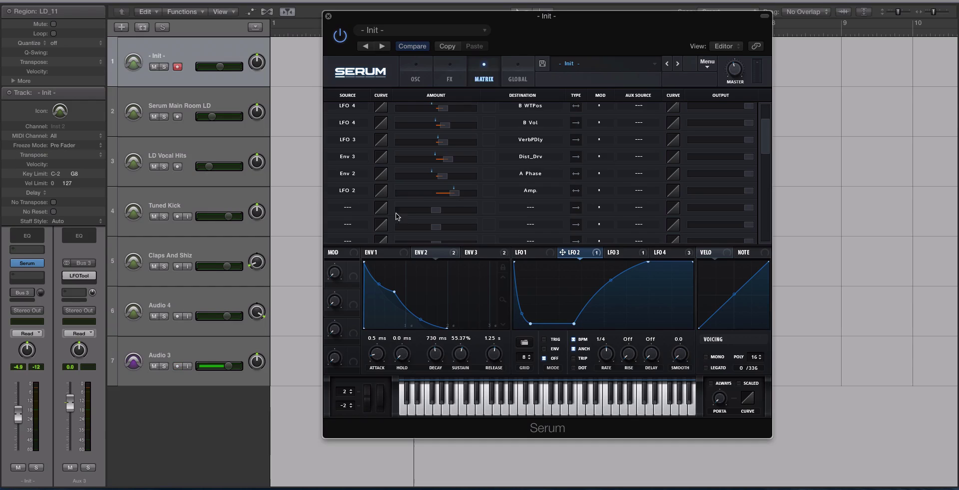
drag(401, 53, 448, 118)
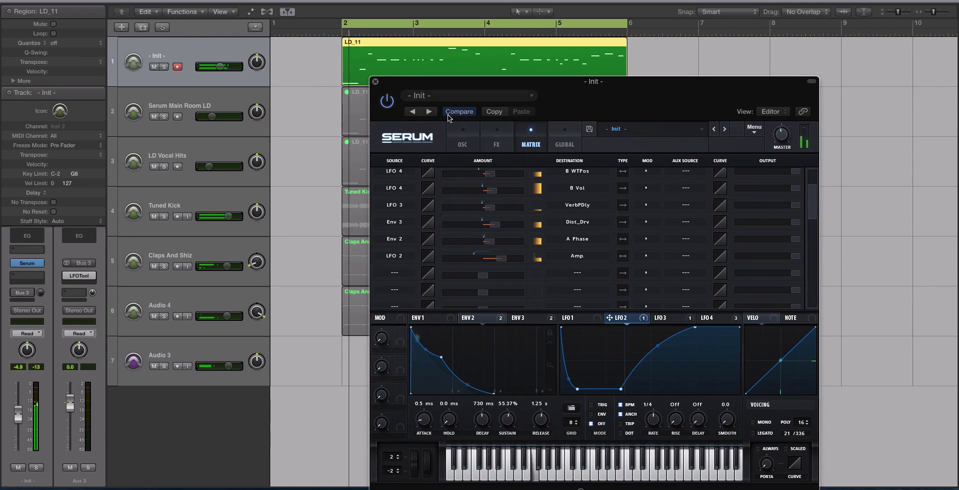
- Lower the LFO 2 → Amp modulation amount to 38 and play the lead back
drag(499, 258, 518, 258)
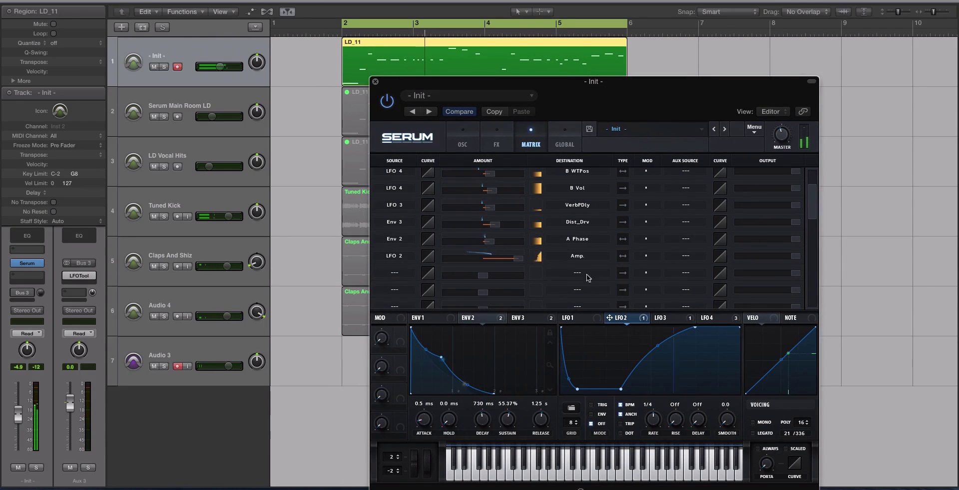
drag(511, 262, 493, 263)
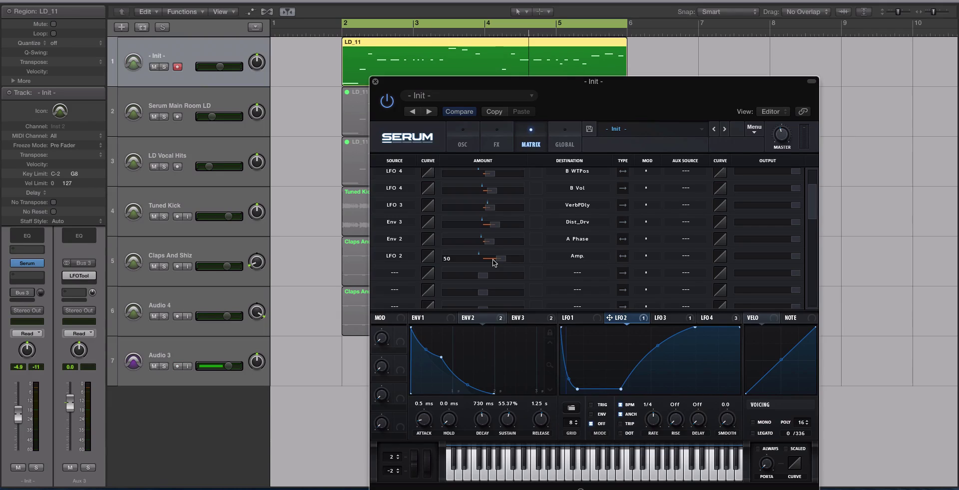
drag(484, 262, 458, 266)
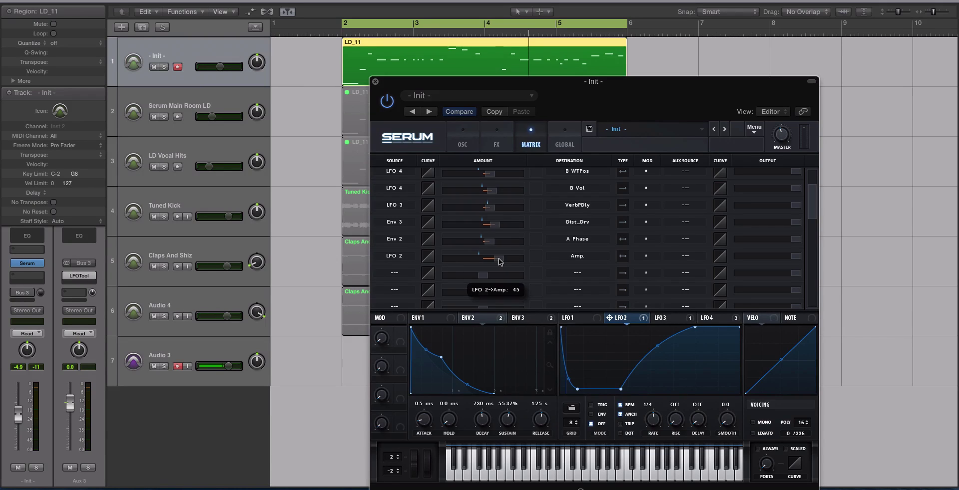
key(space)
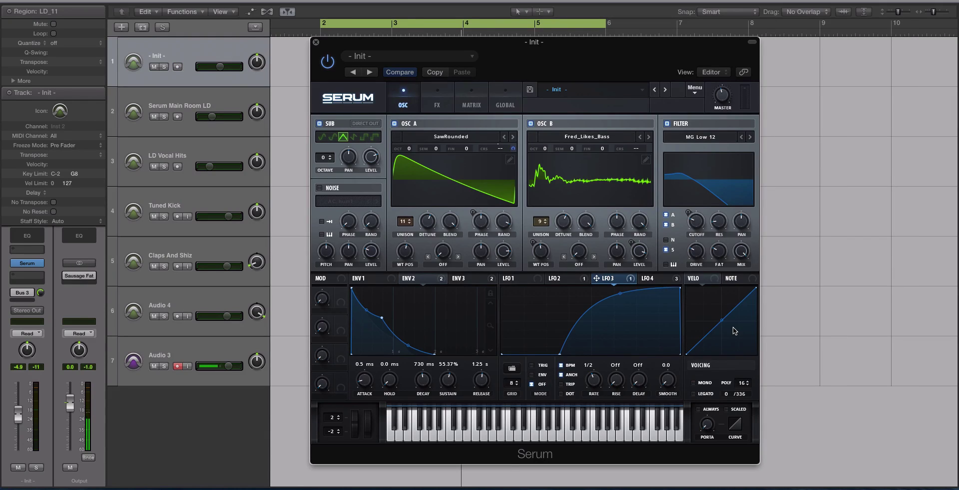
- Make the lead mono with about 48 ms portamento and route ENV 3 to OSC A's coarse pitch at 31
click(693, 383)
mouse_move(706, 423)
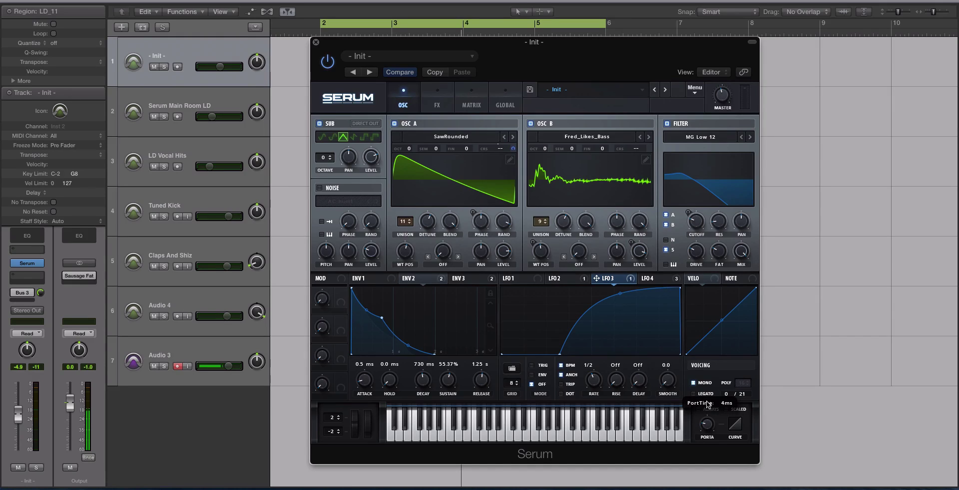
drag(707, 403, 707, 433)
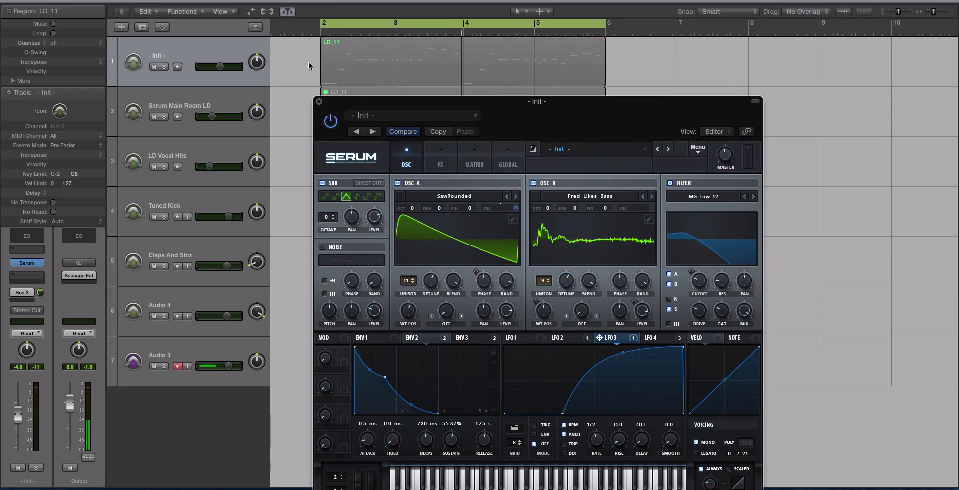
click(330, 64)
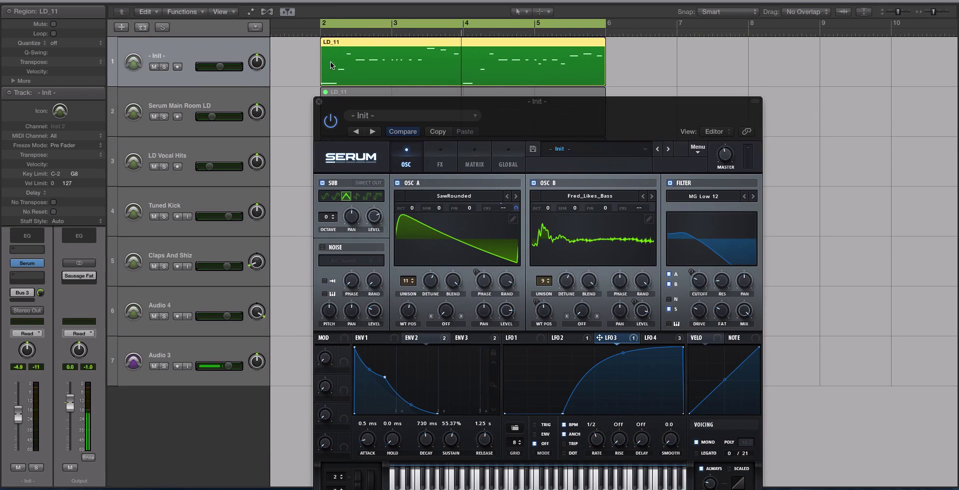
click(477, 96)
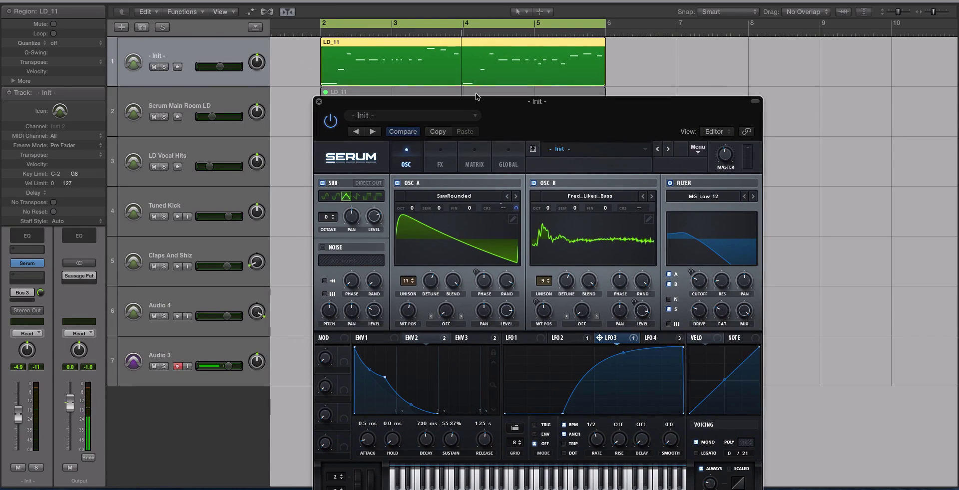
drag(477, 96, 472, 75)
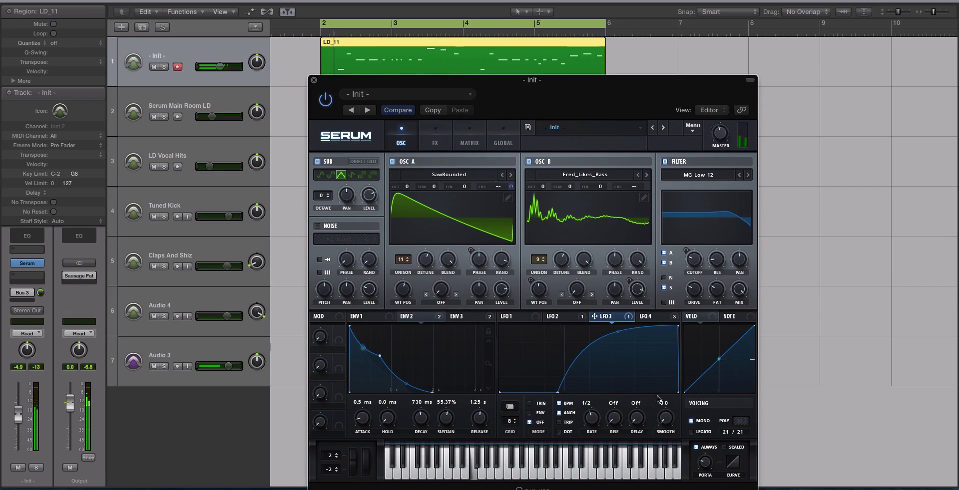
mouse_move(703, 440)
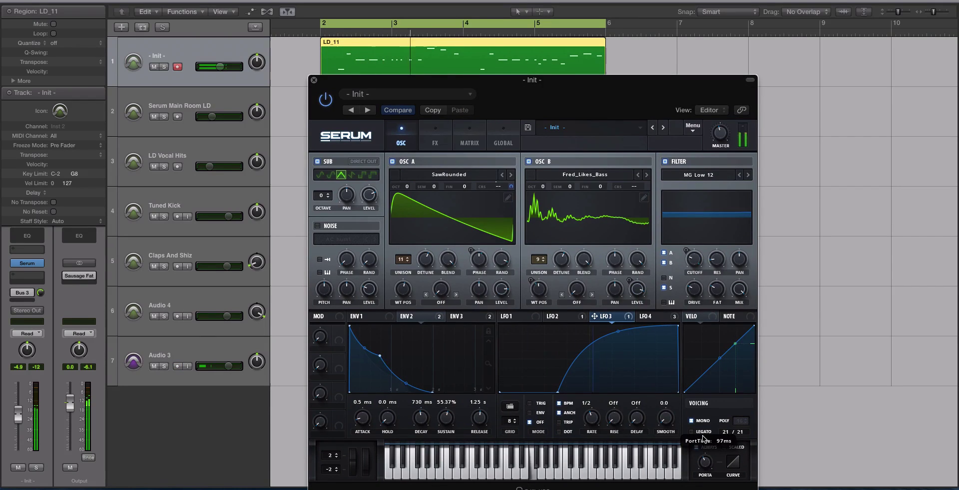
drag(704, 440, 706, 460)
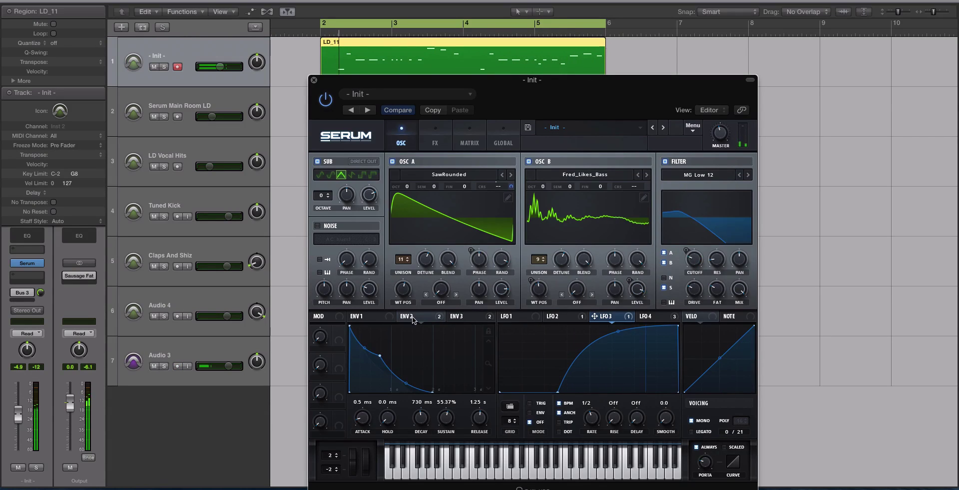
drag(457, 317, 511, 188)
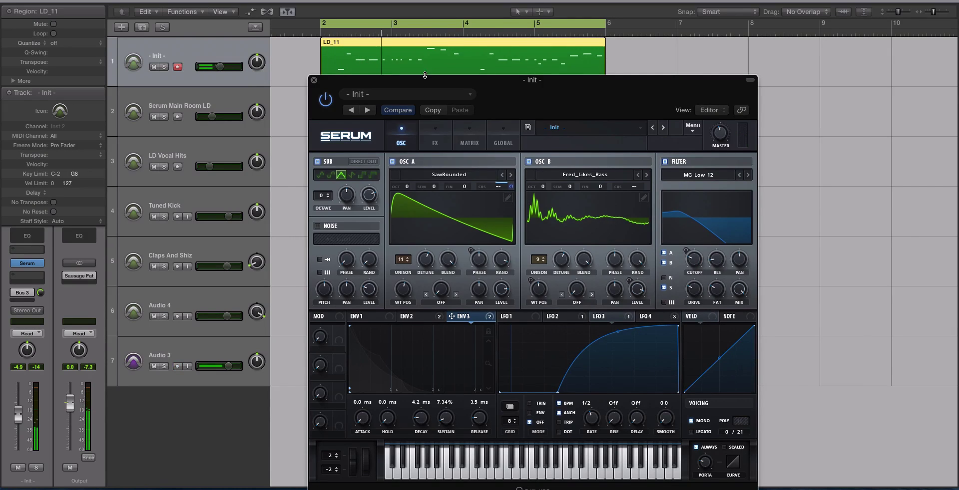
drag(425, 75, 561, 27)
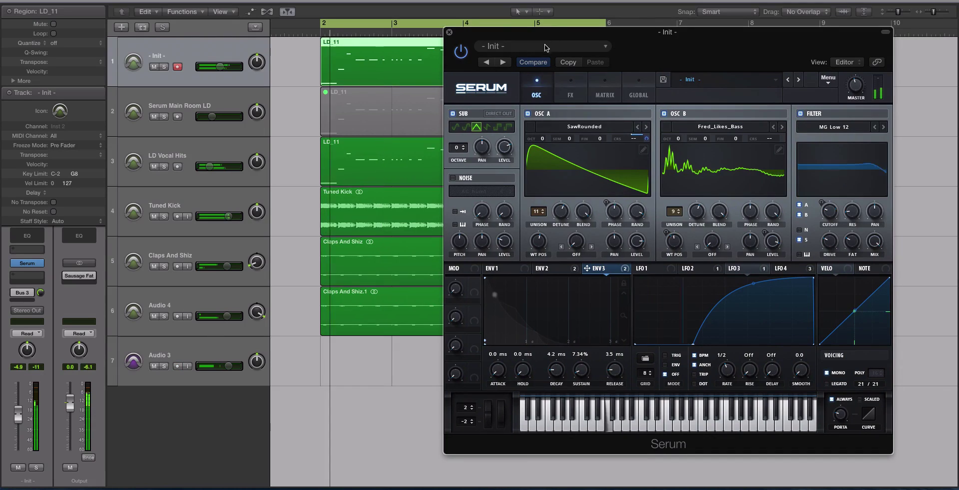
- Raise the - Init - track's volume to about -3.9 dB and stop playback
mouse_move(220, 67)
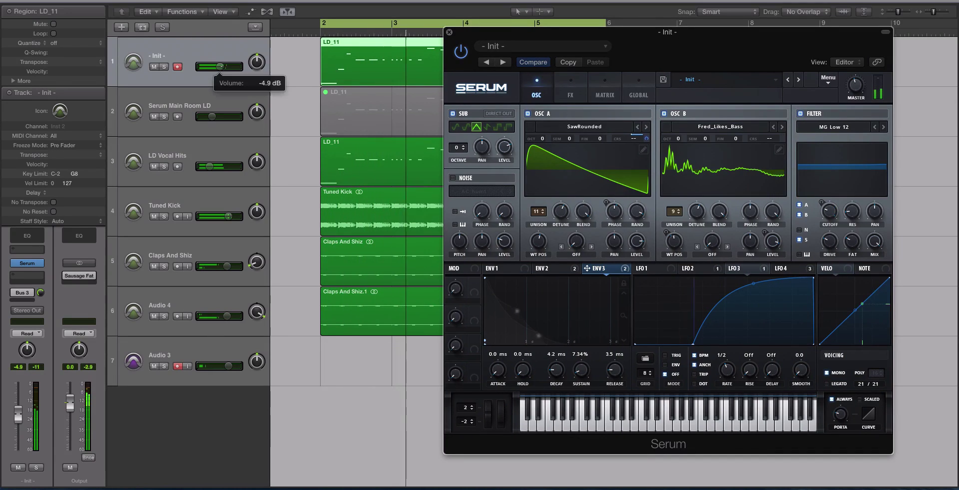
drag(220, 67, 226, 69)
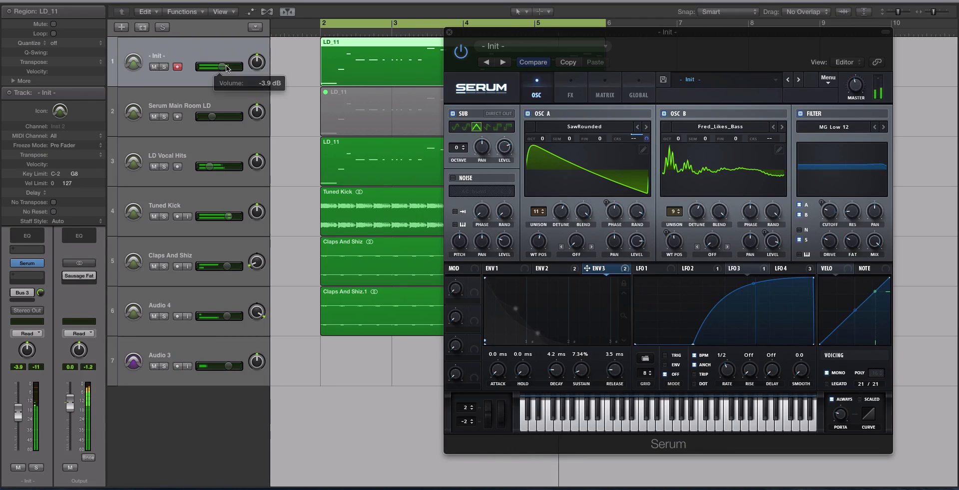
mouse_move(210, 167)
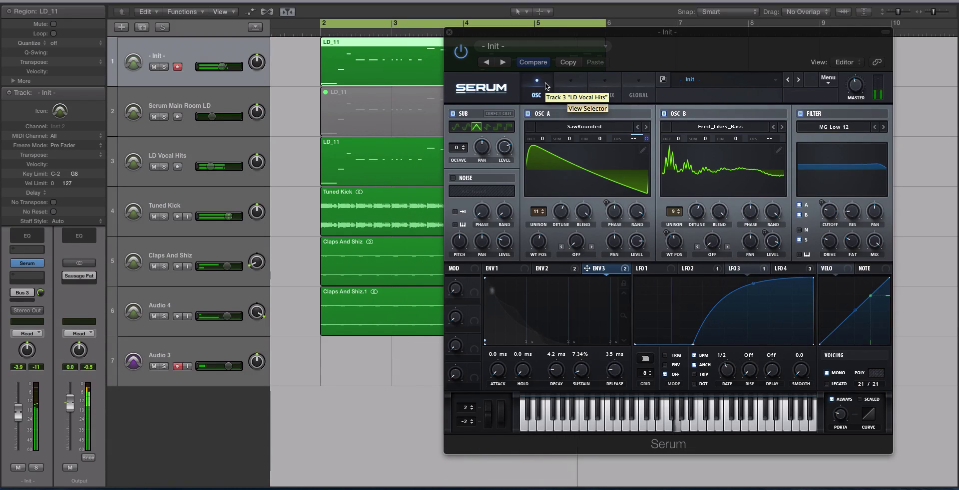
key(space)
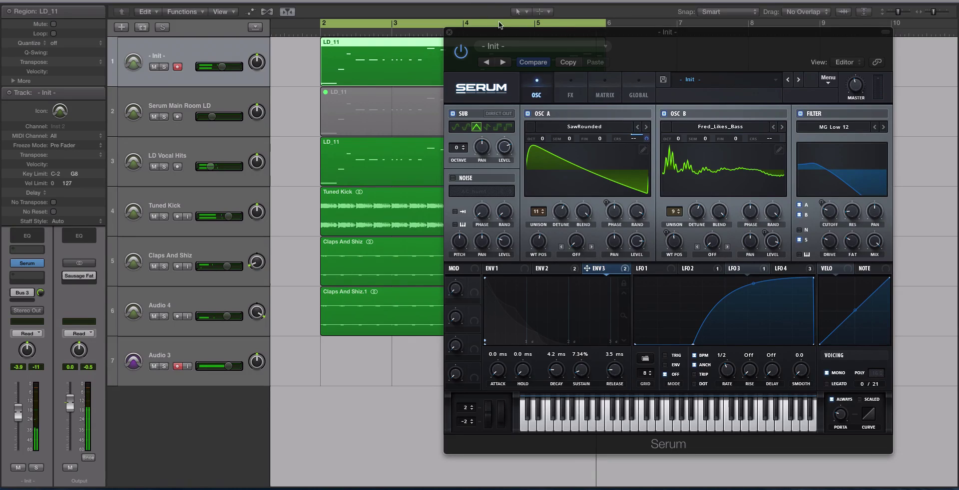
drag(501, 33, 365, 90)
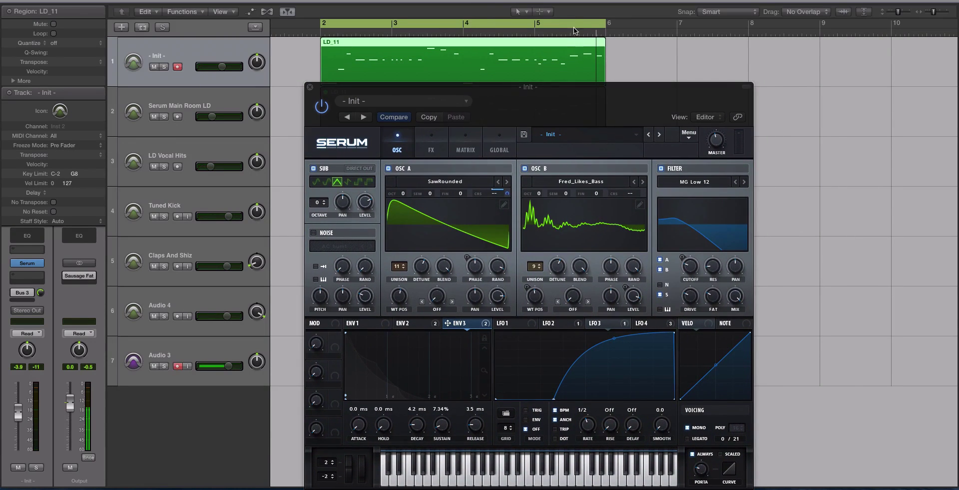
key(space)
click(555, 324)
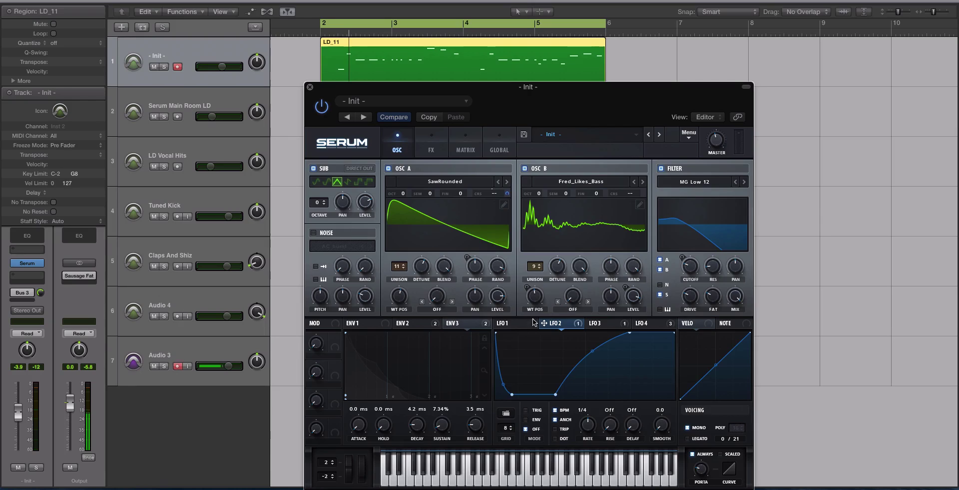
click(402, 324)
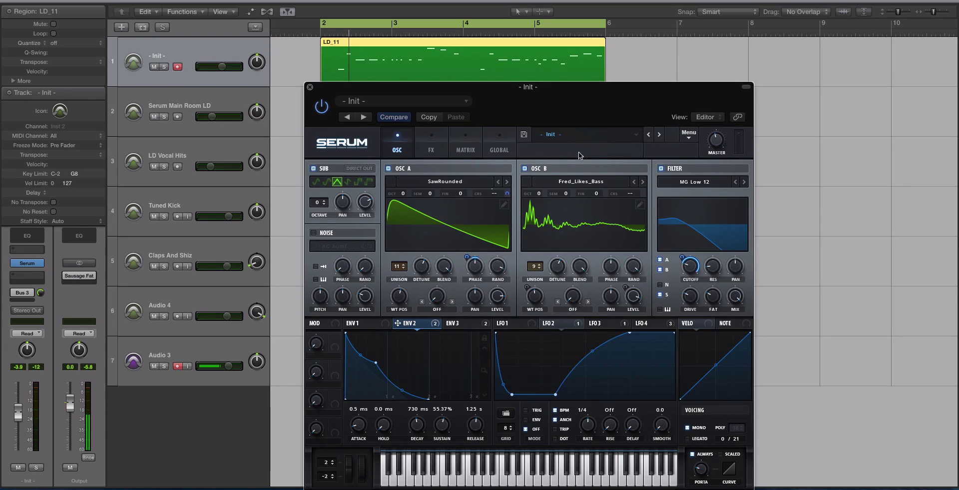
click(602, 324)
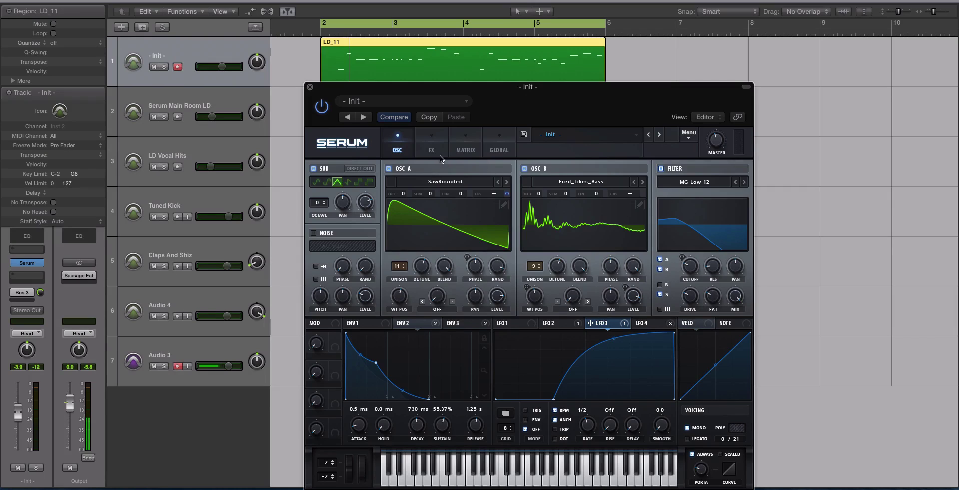
click(428, 145)
drag(746, 215, 746, 248)
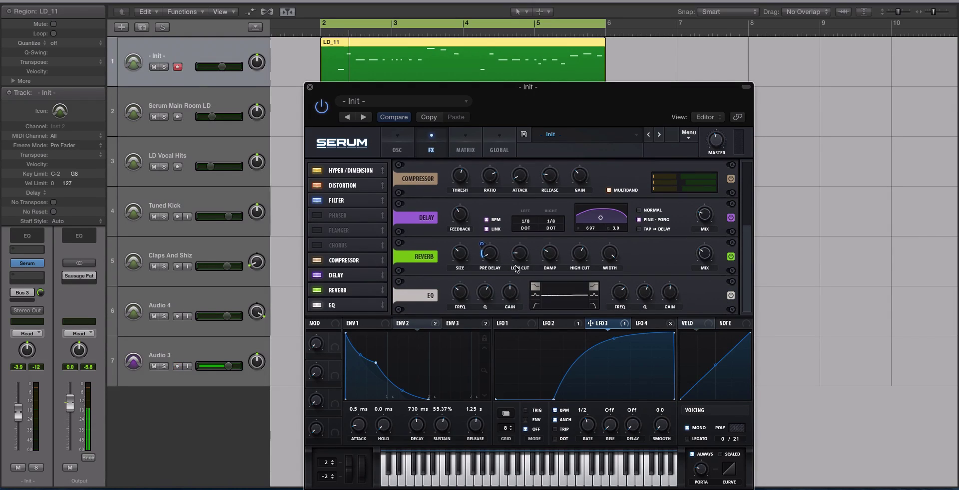
drag(747, 264, 747, 200)
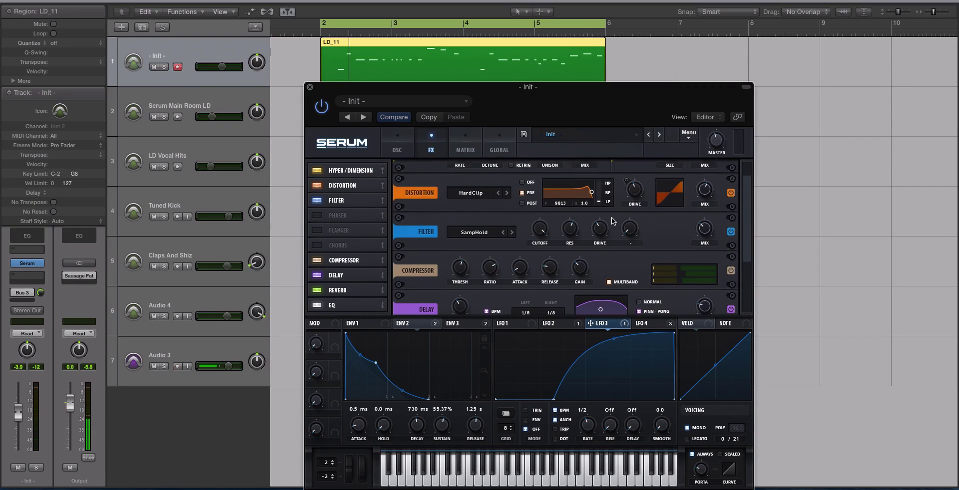
click(398, 133)
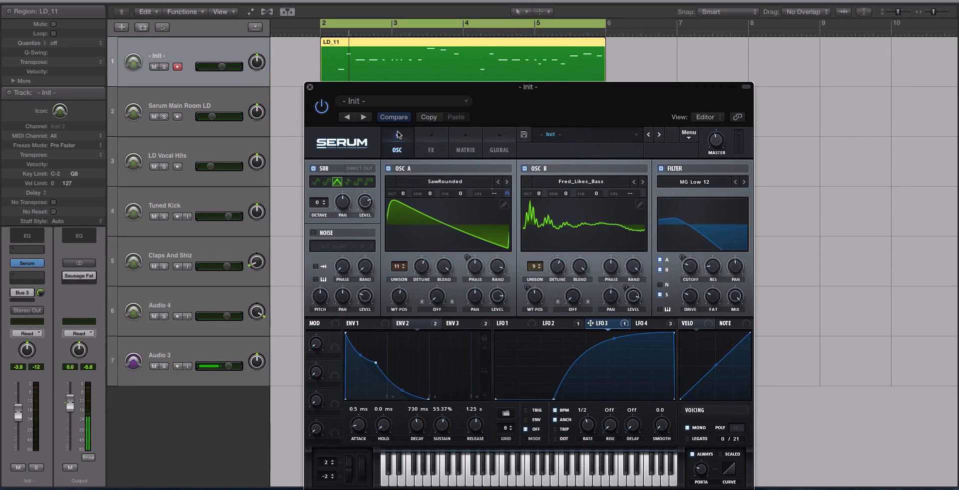